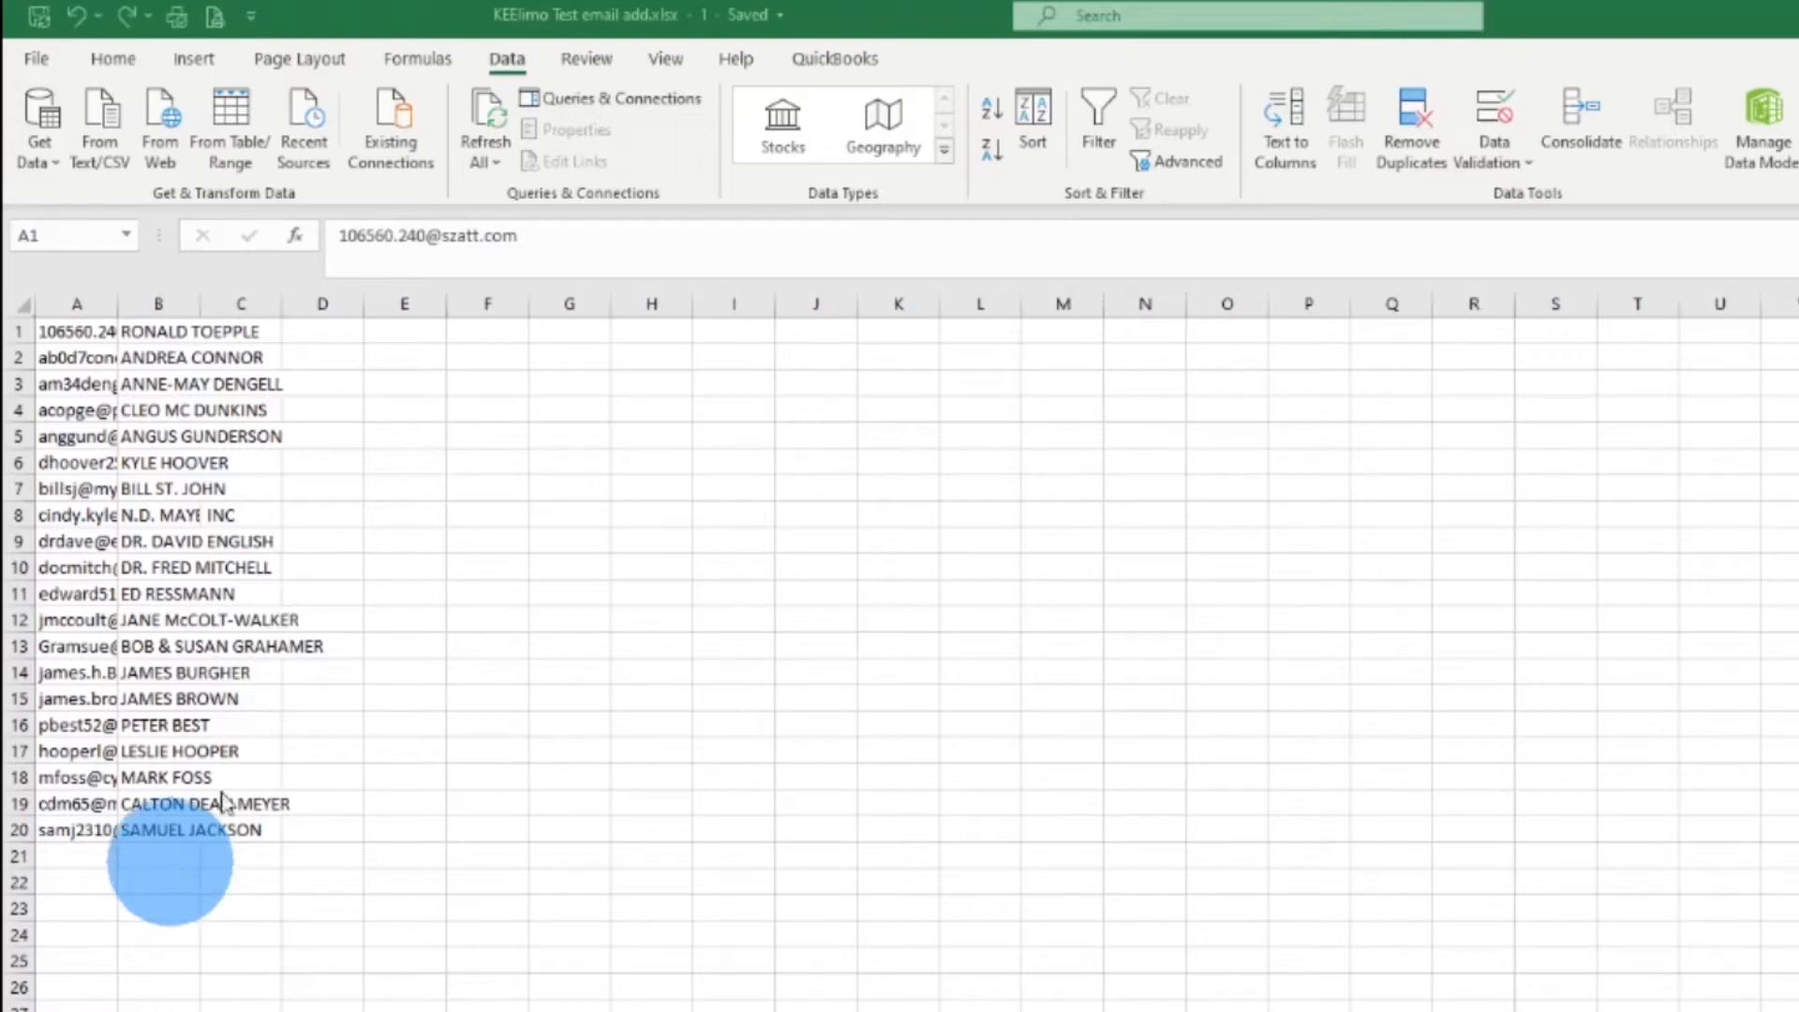
Widen columns A and B together, then select the stray INC entry in C8
left_click_drag(81, 304, 148, 303)
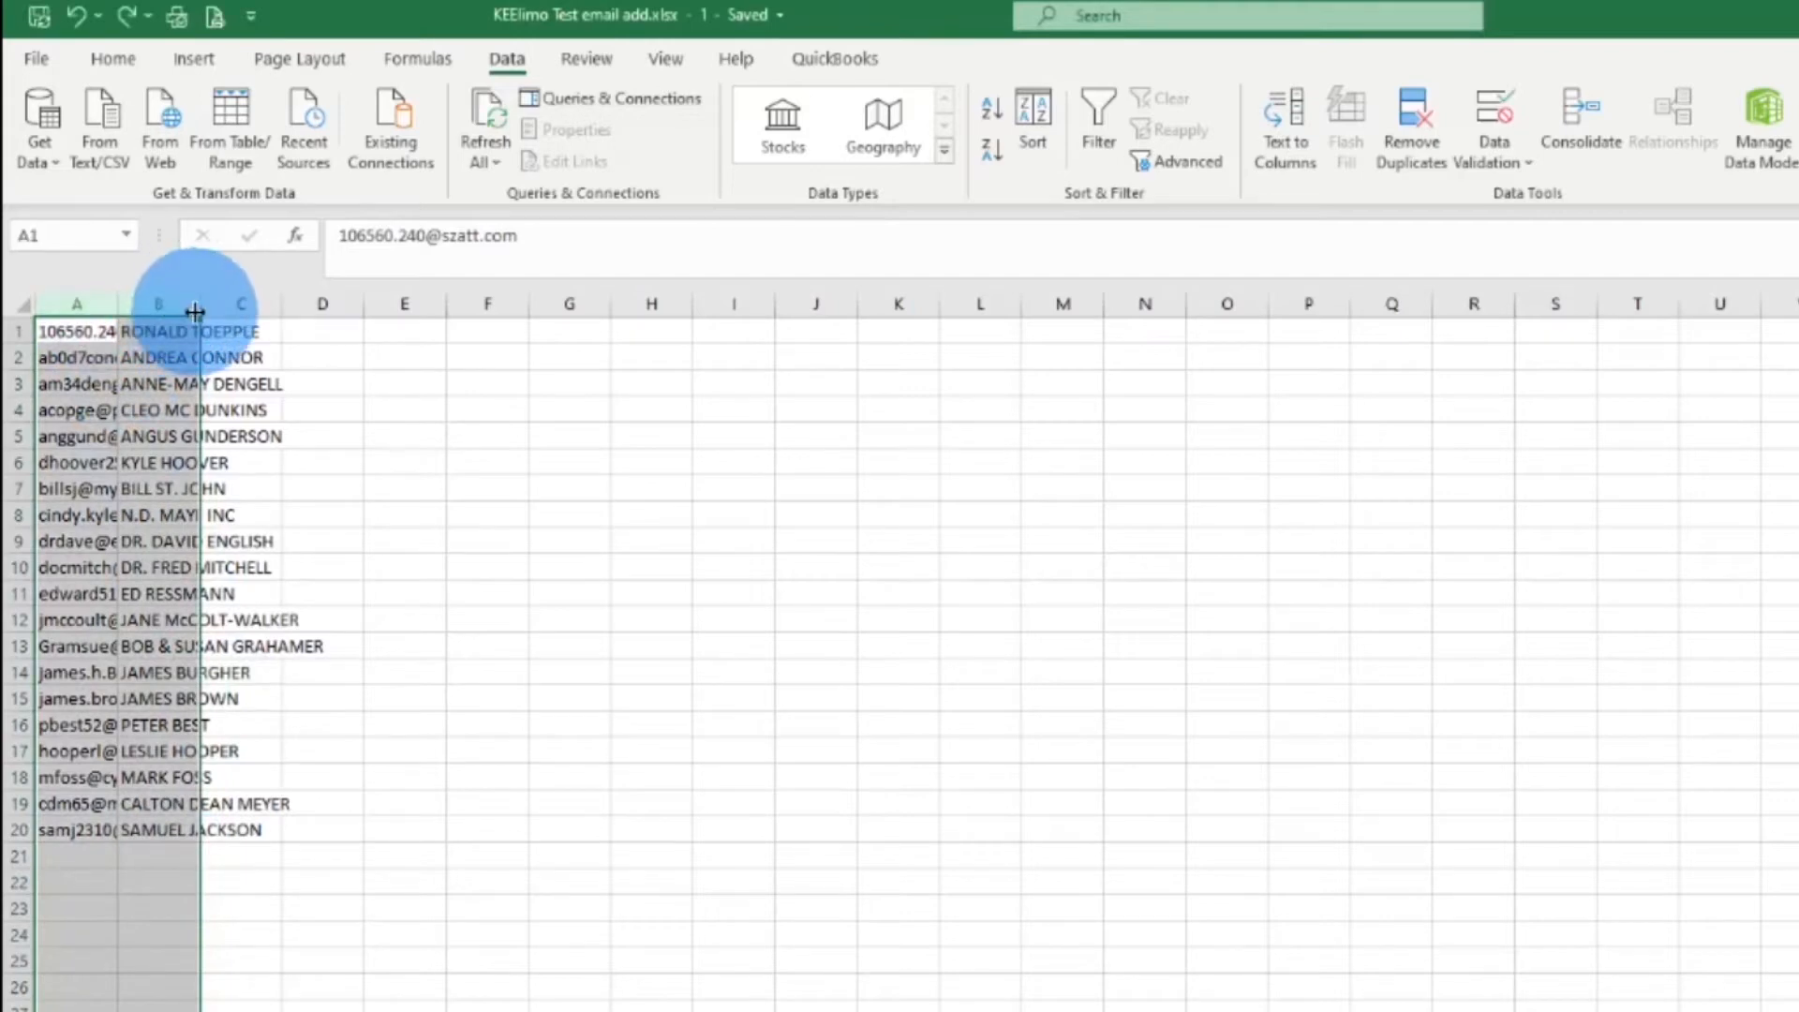
left_click_drag(196, 305, 435, 301)
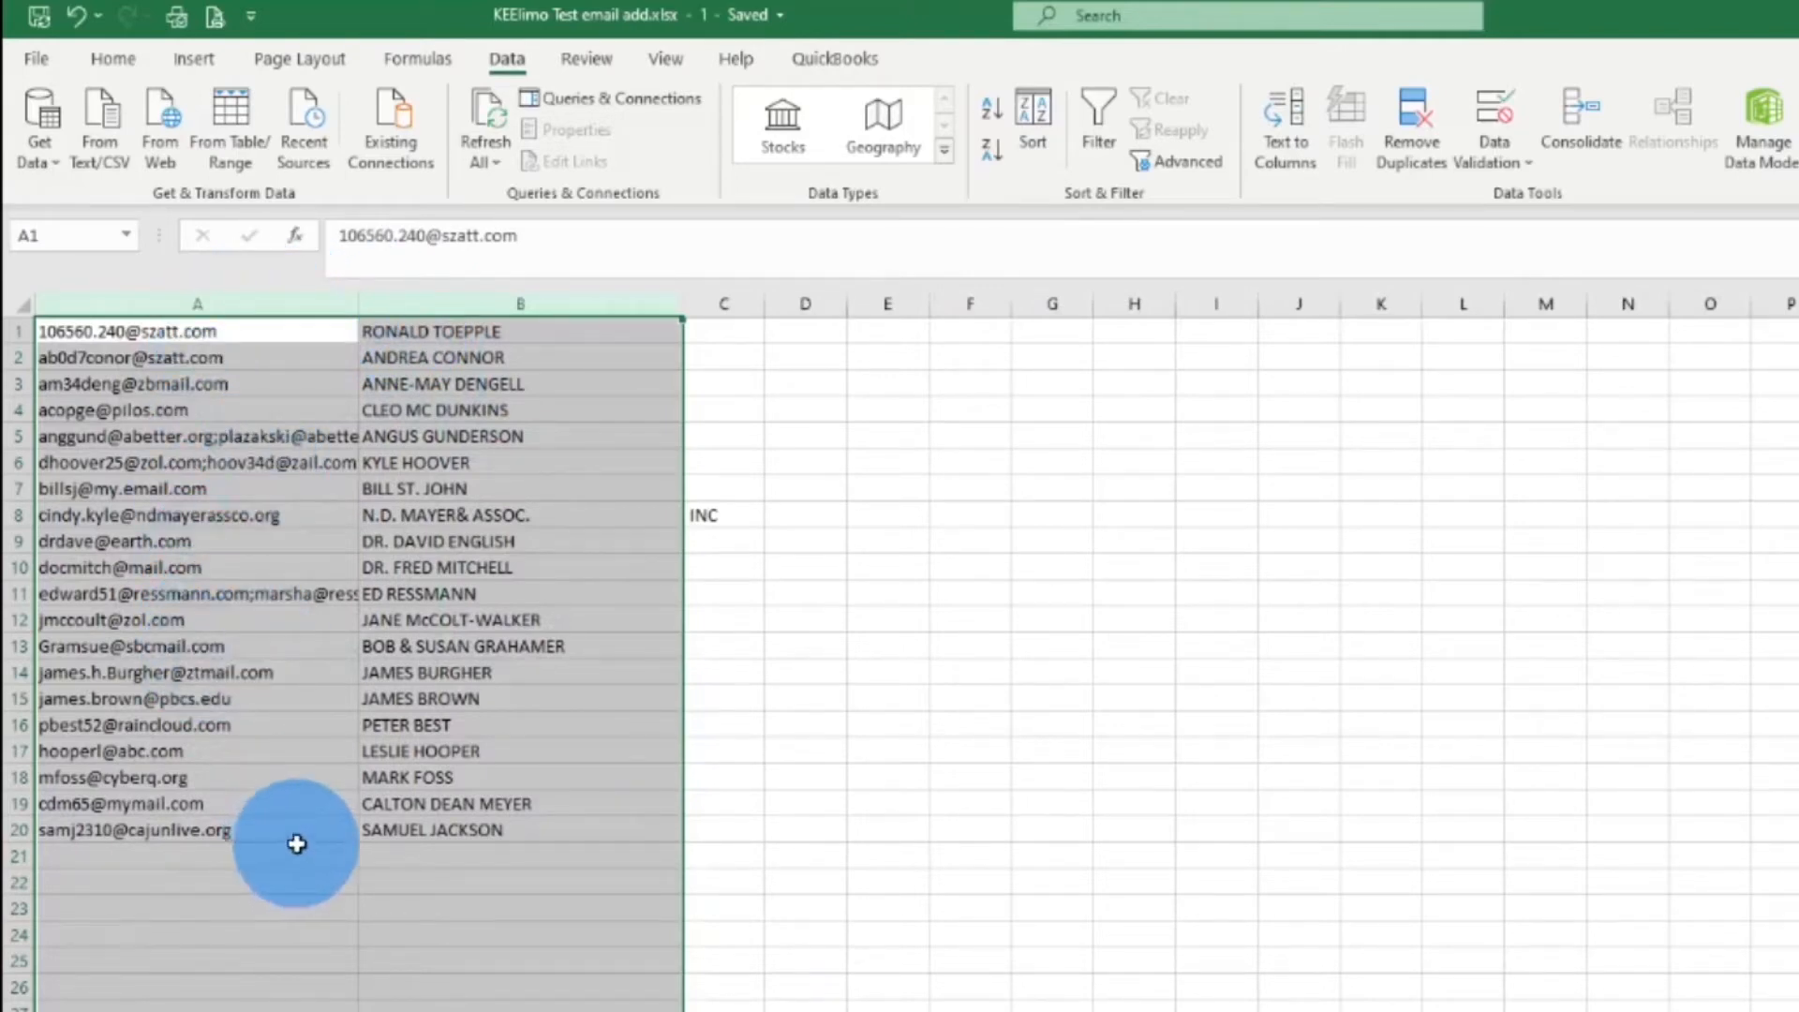
left_click(748, 517)
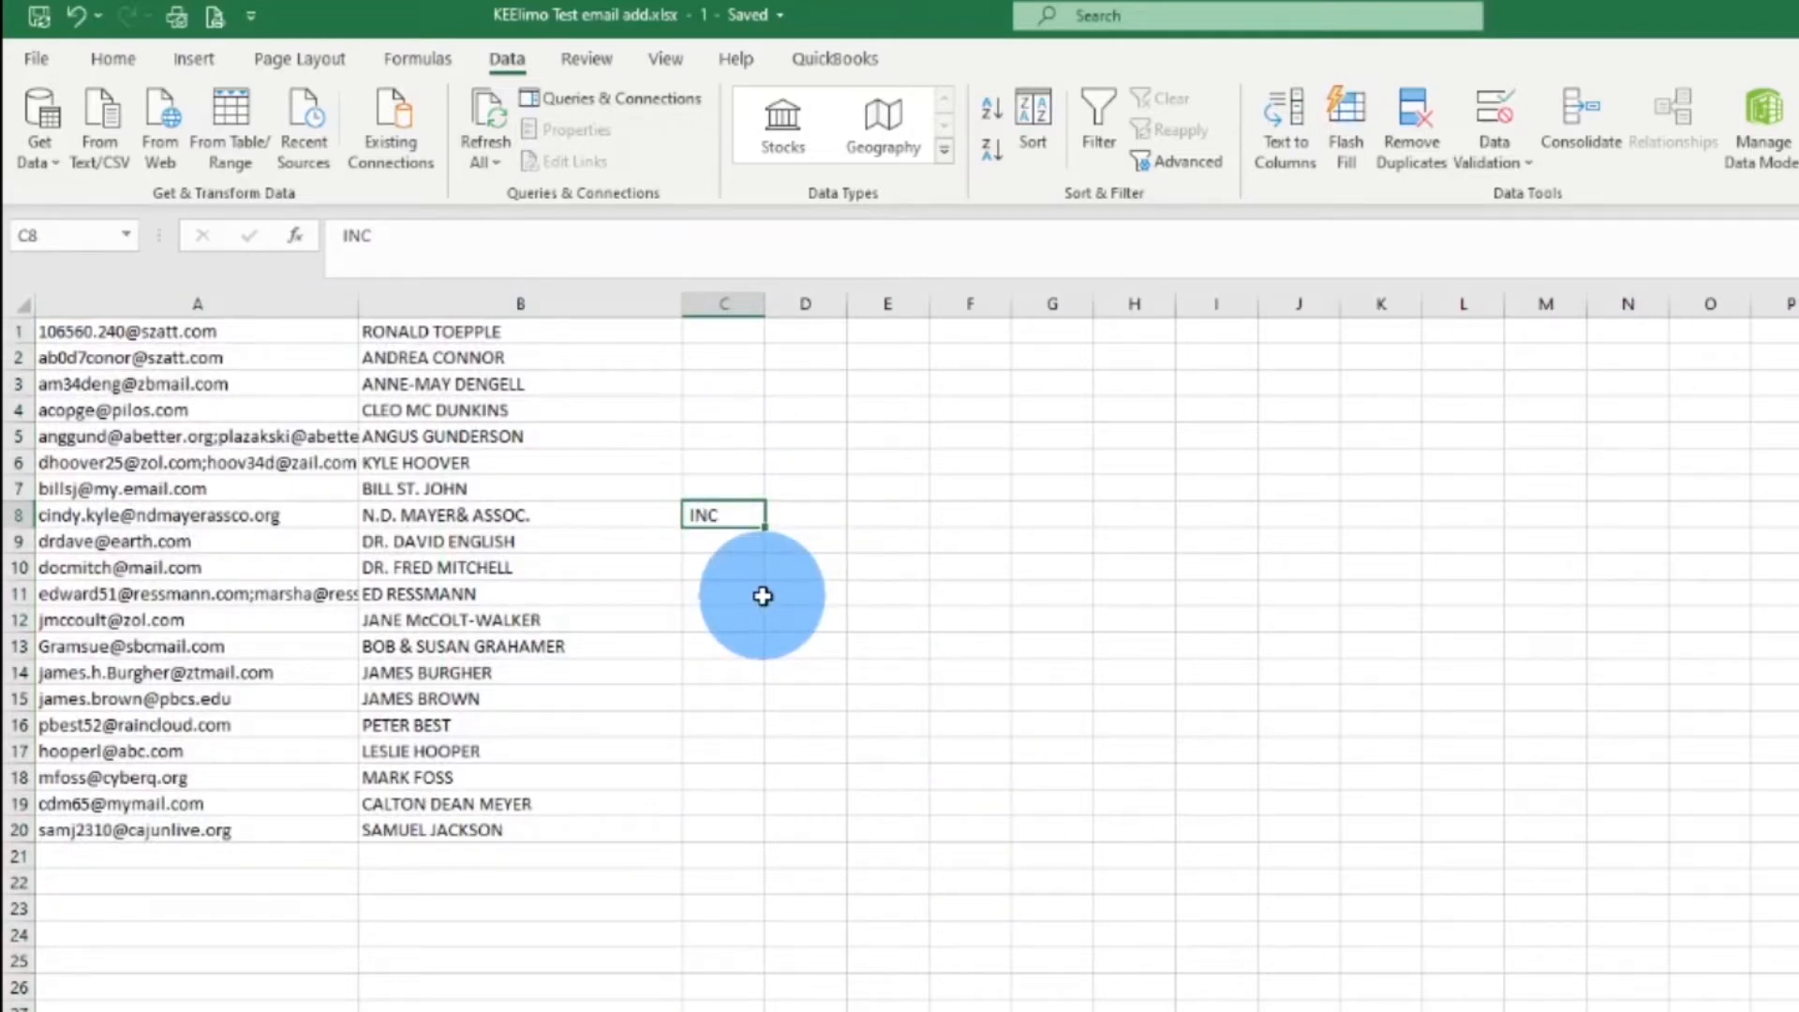
Compare row 8's company name in B8 with its email address in A8
left_click(480, 515)
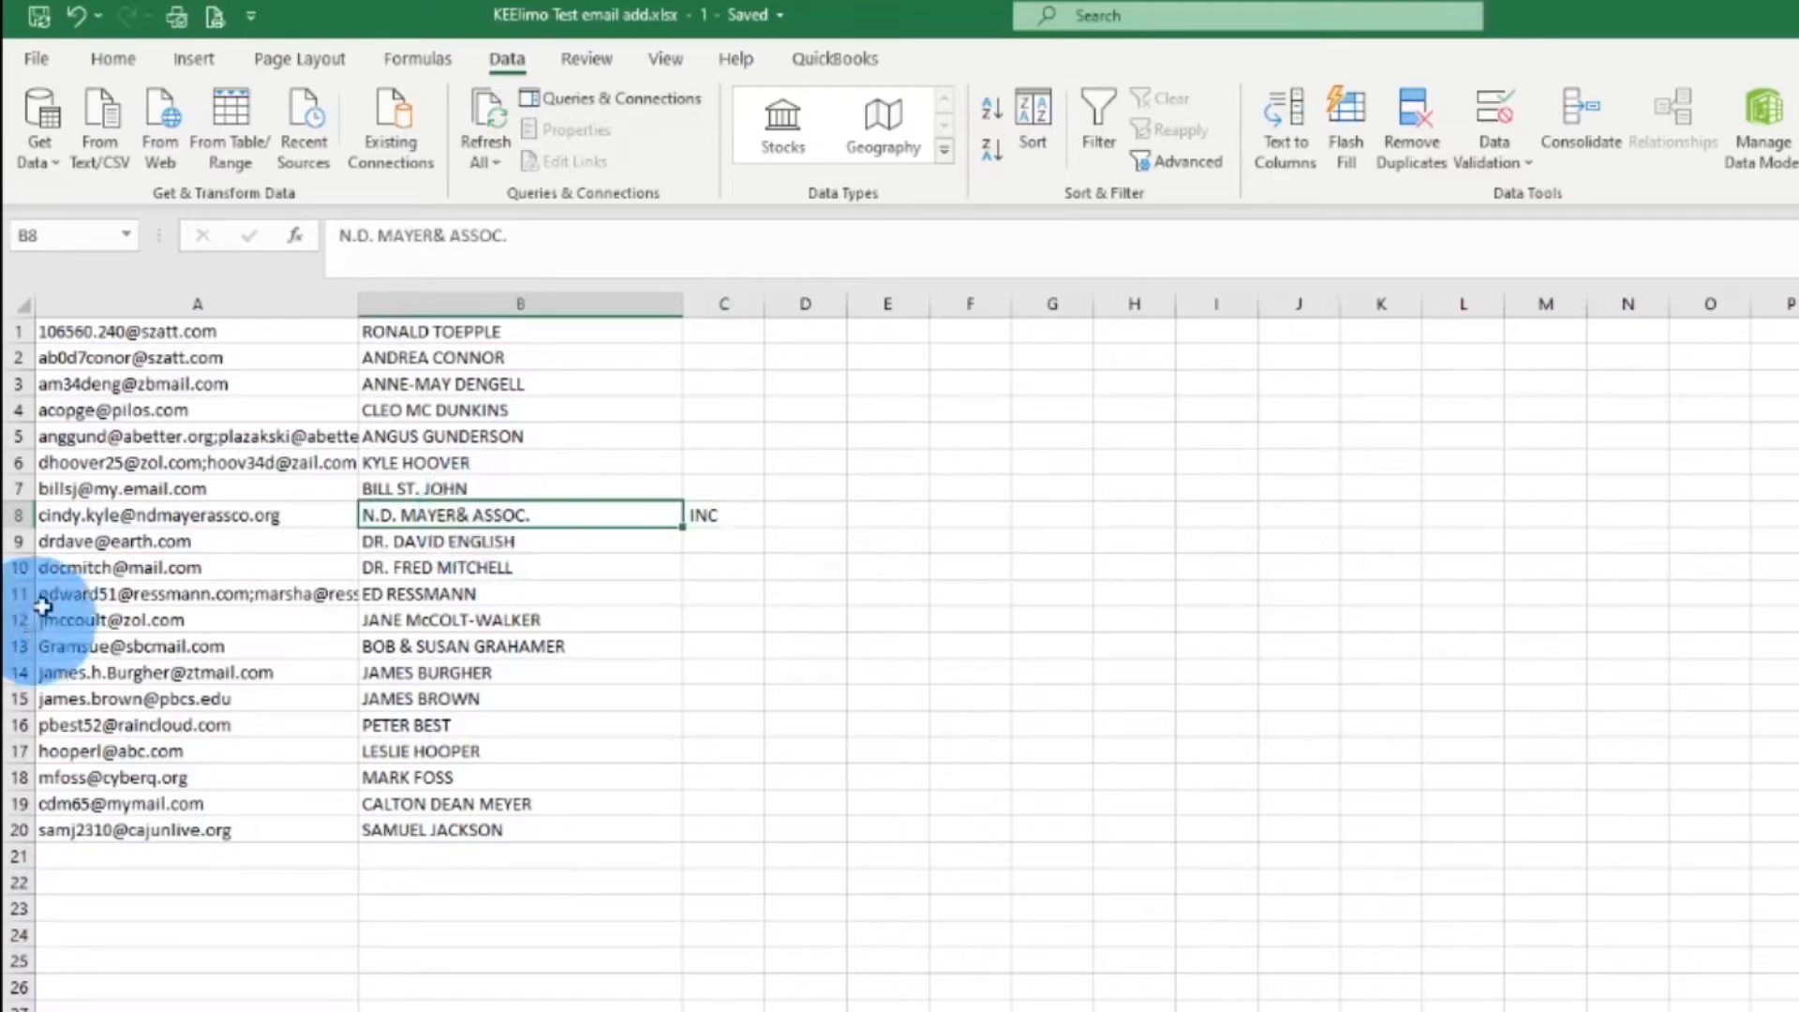
left_click(94, 518)
left_click(426, 522)
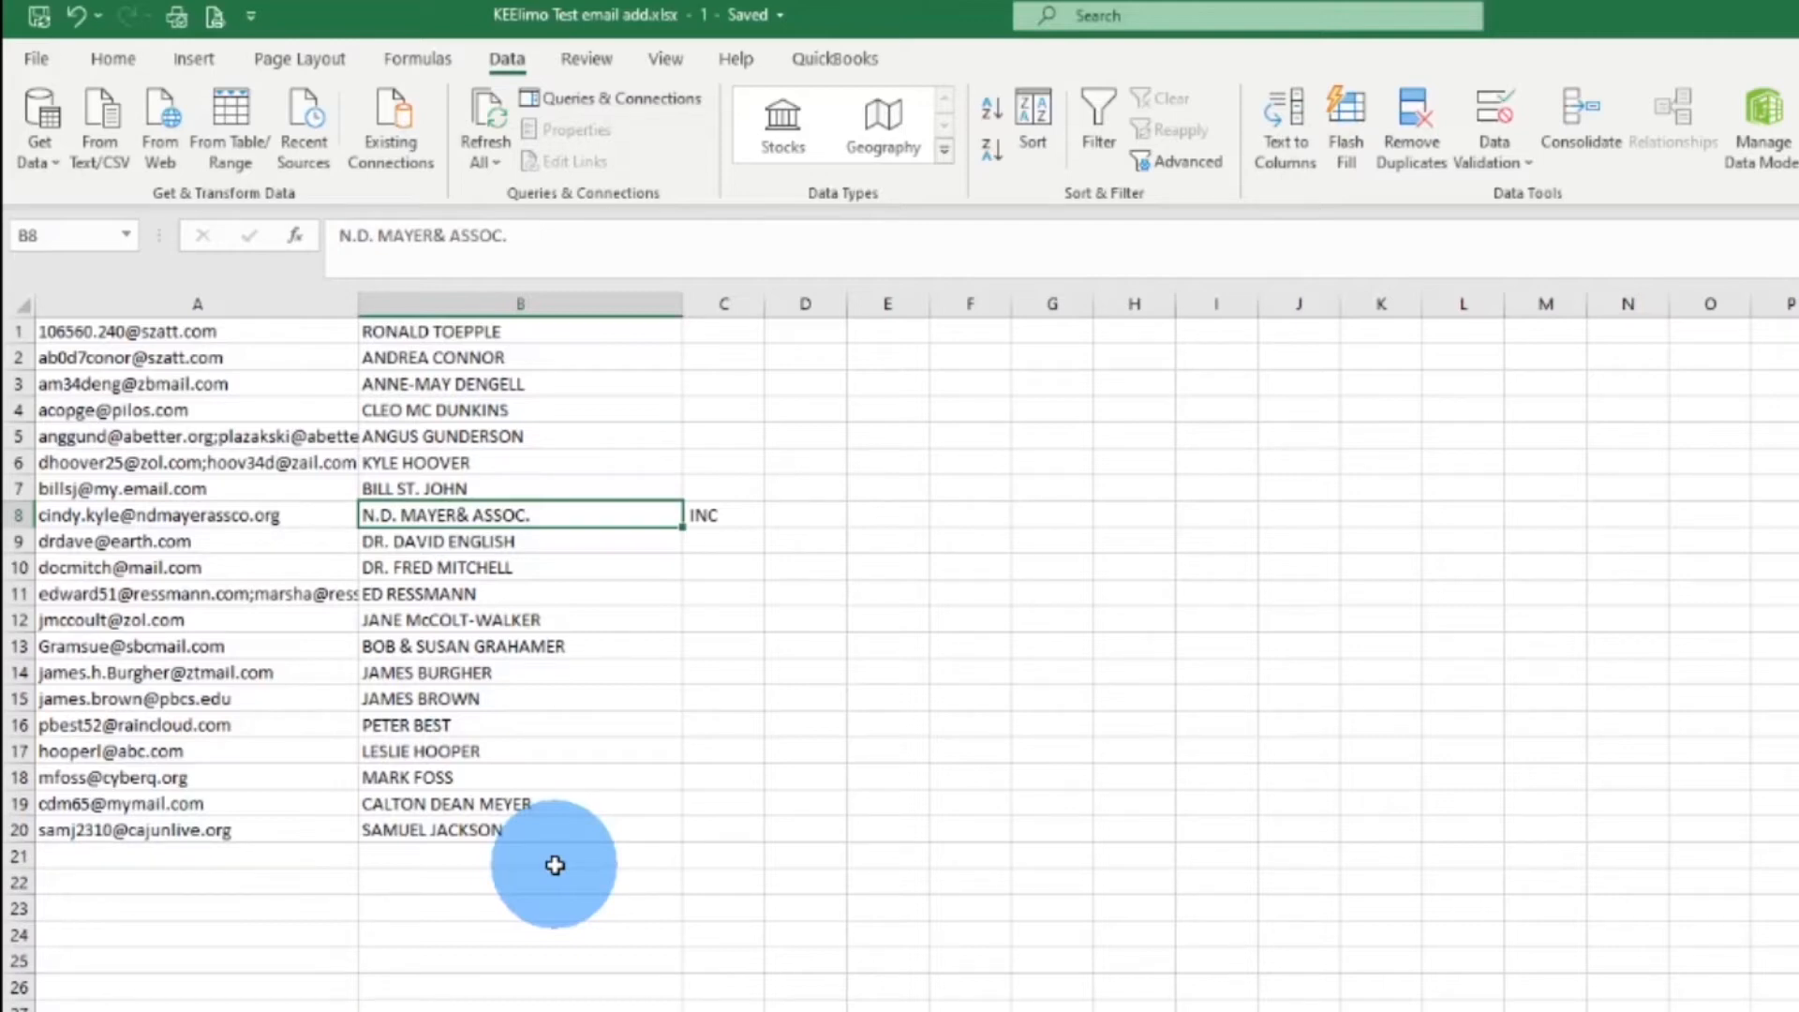
left_click(65, 513)
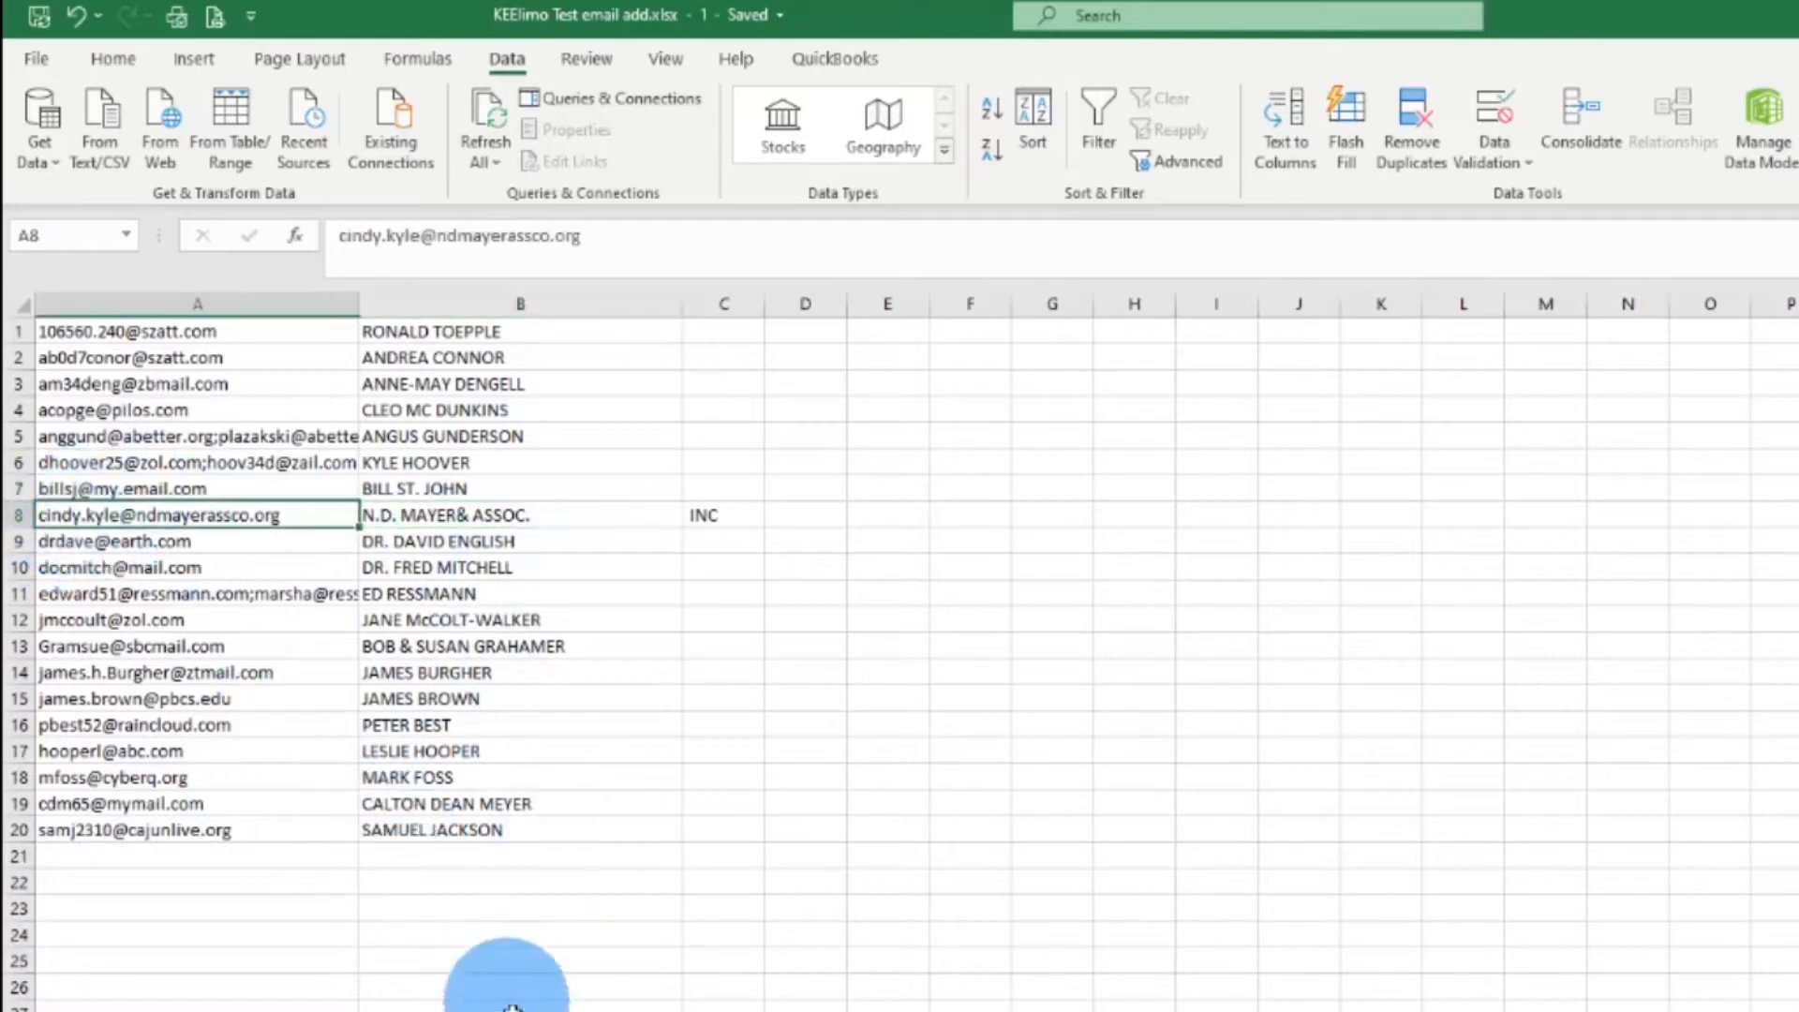
left_click(470, 515)
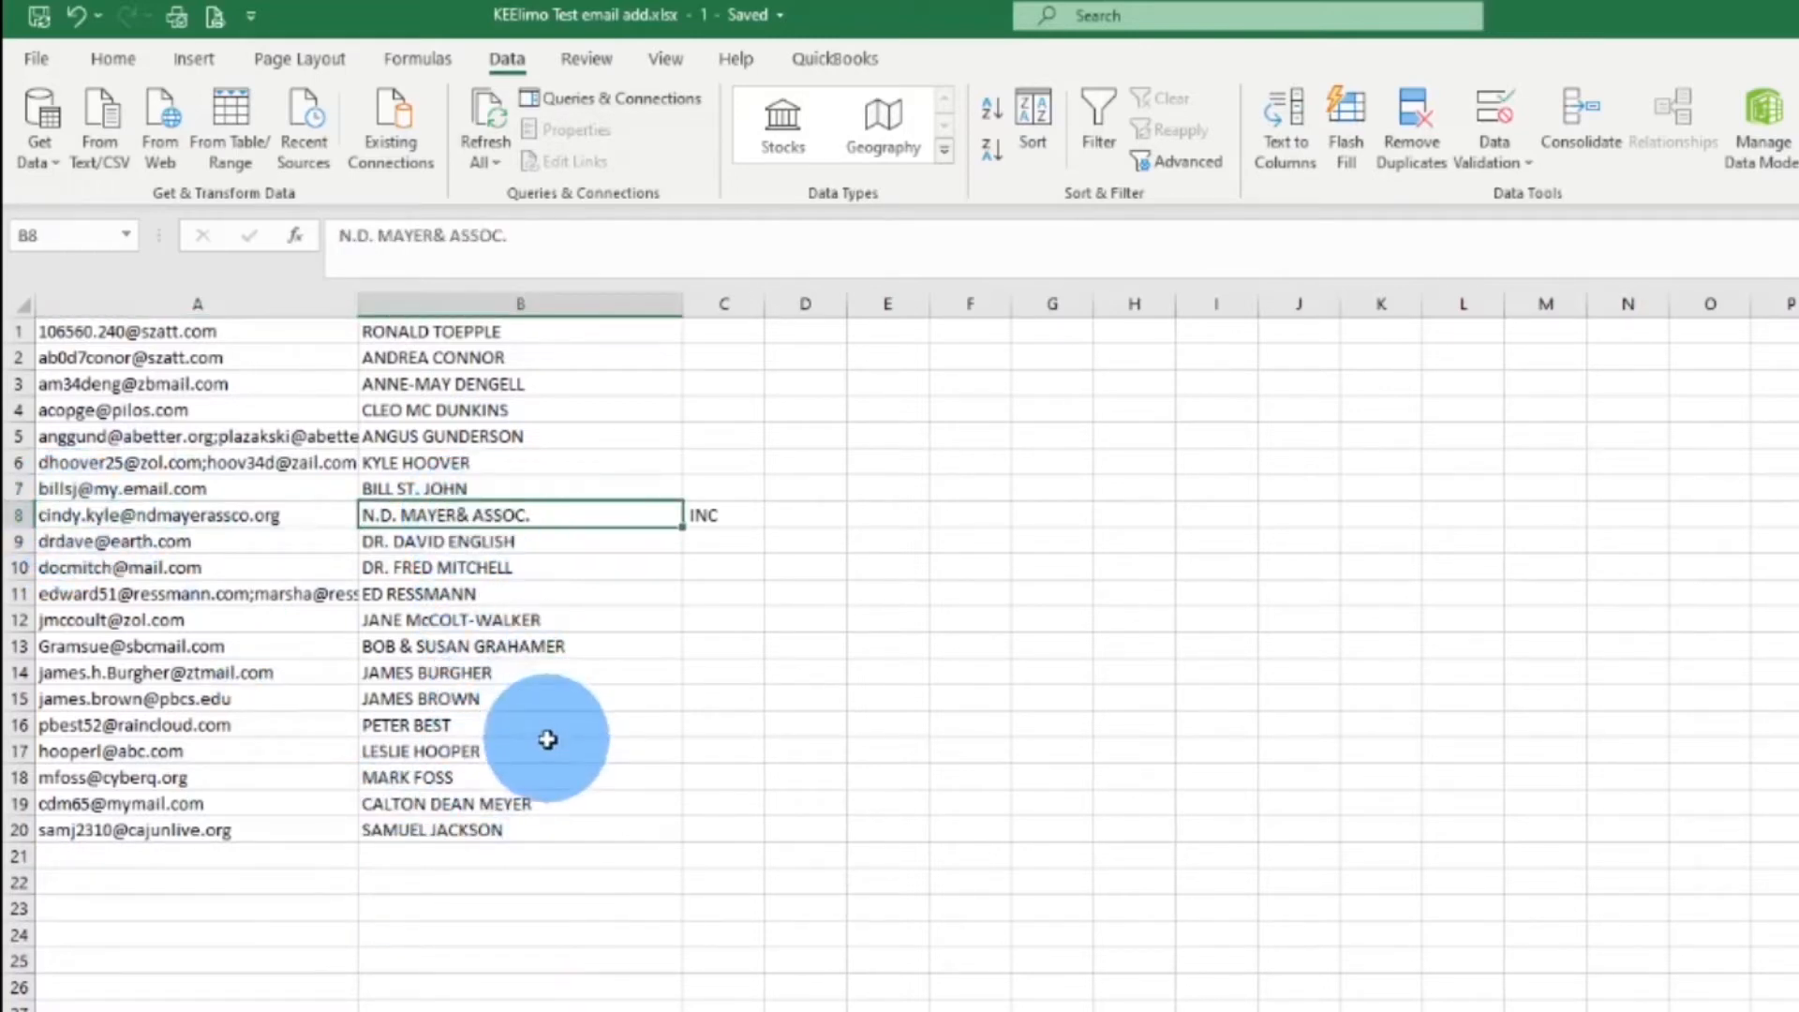
Clear the company name from B8 and the stray INC from C8
key("Delete")
left_click(691, 514)
key("Delete")
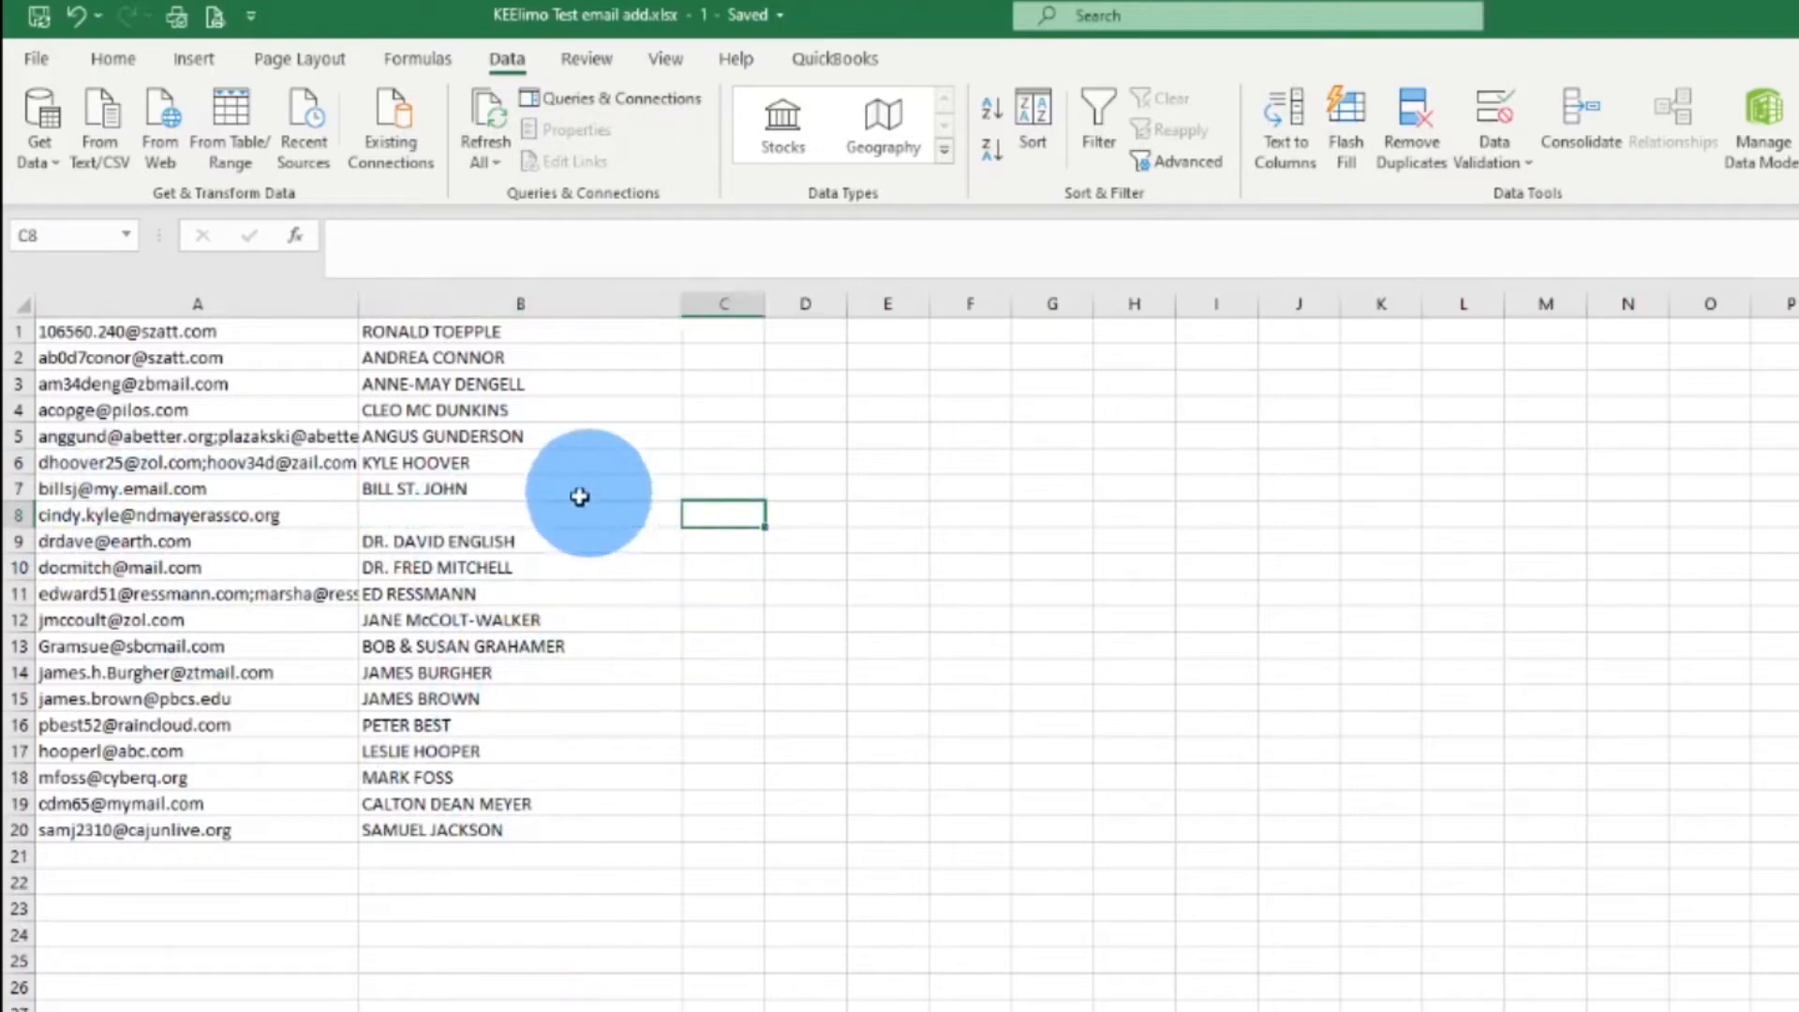
left_click(562, 515)
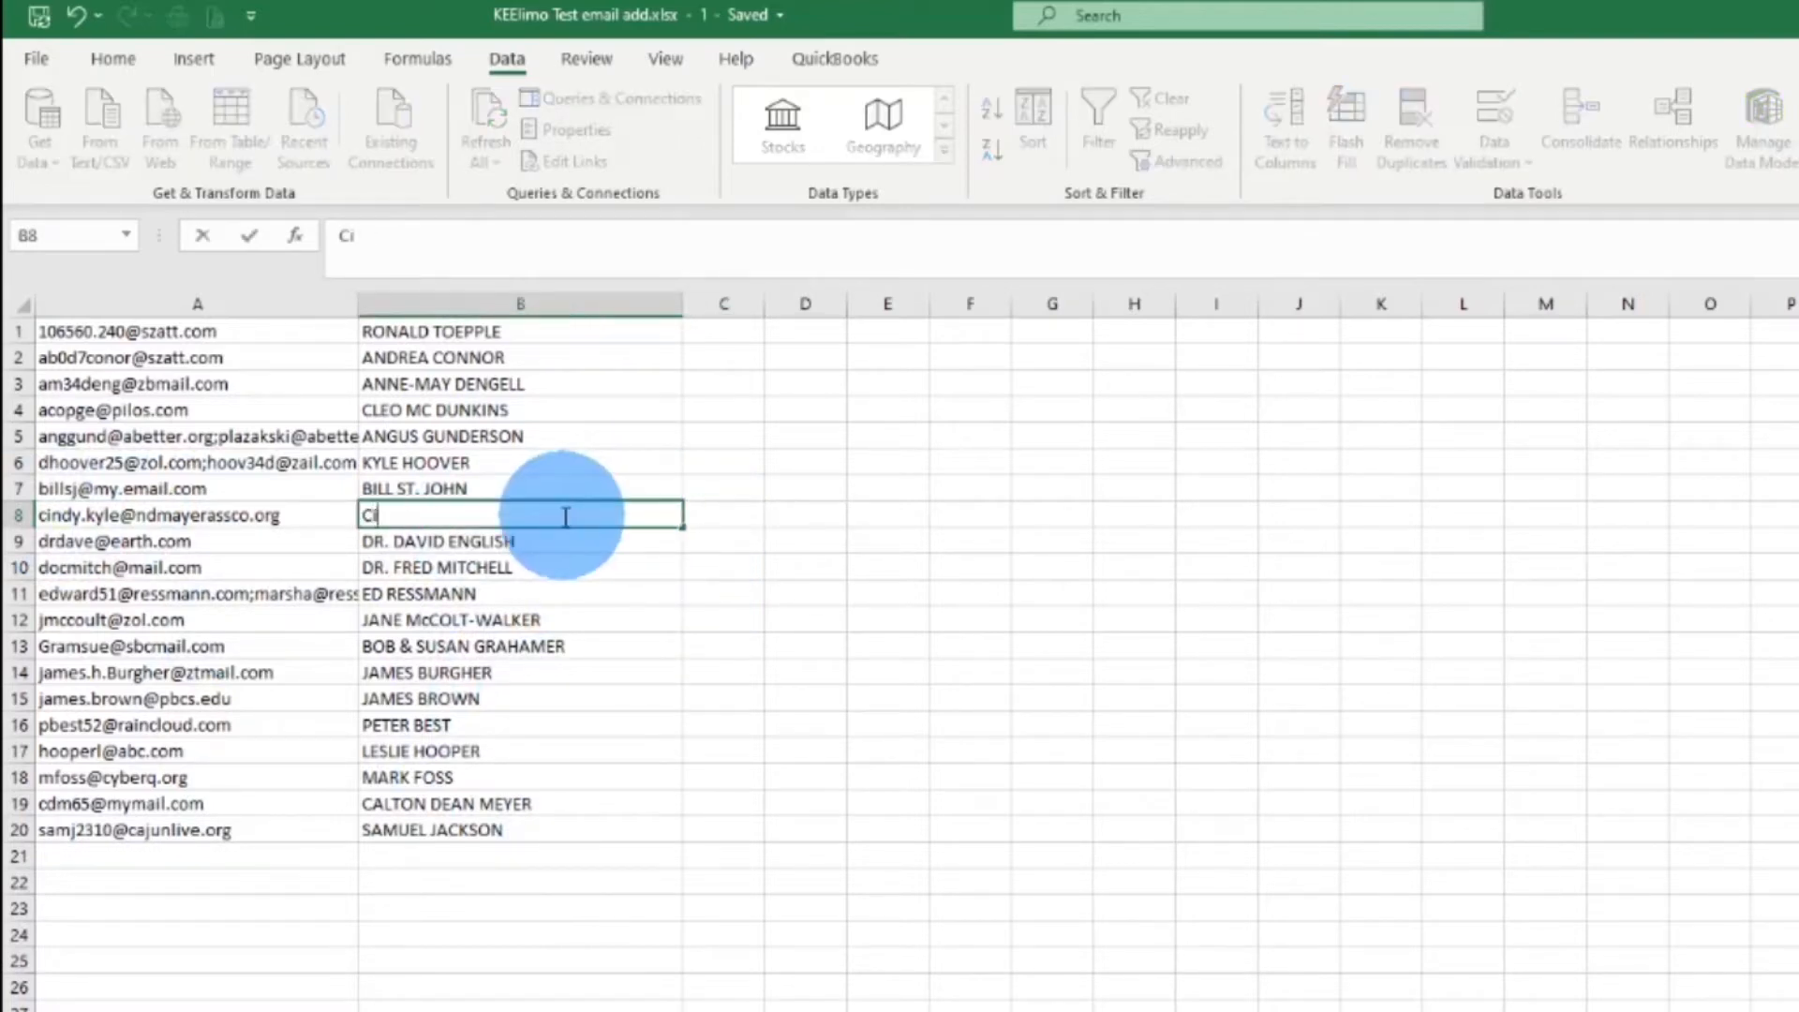
key("Return")
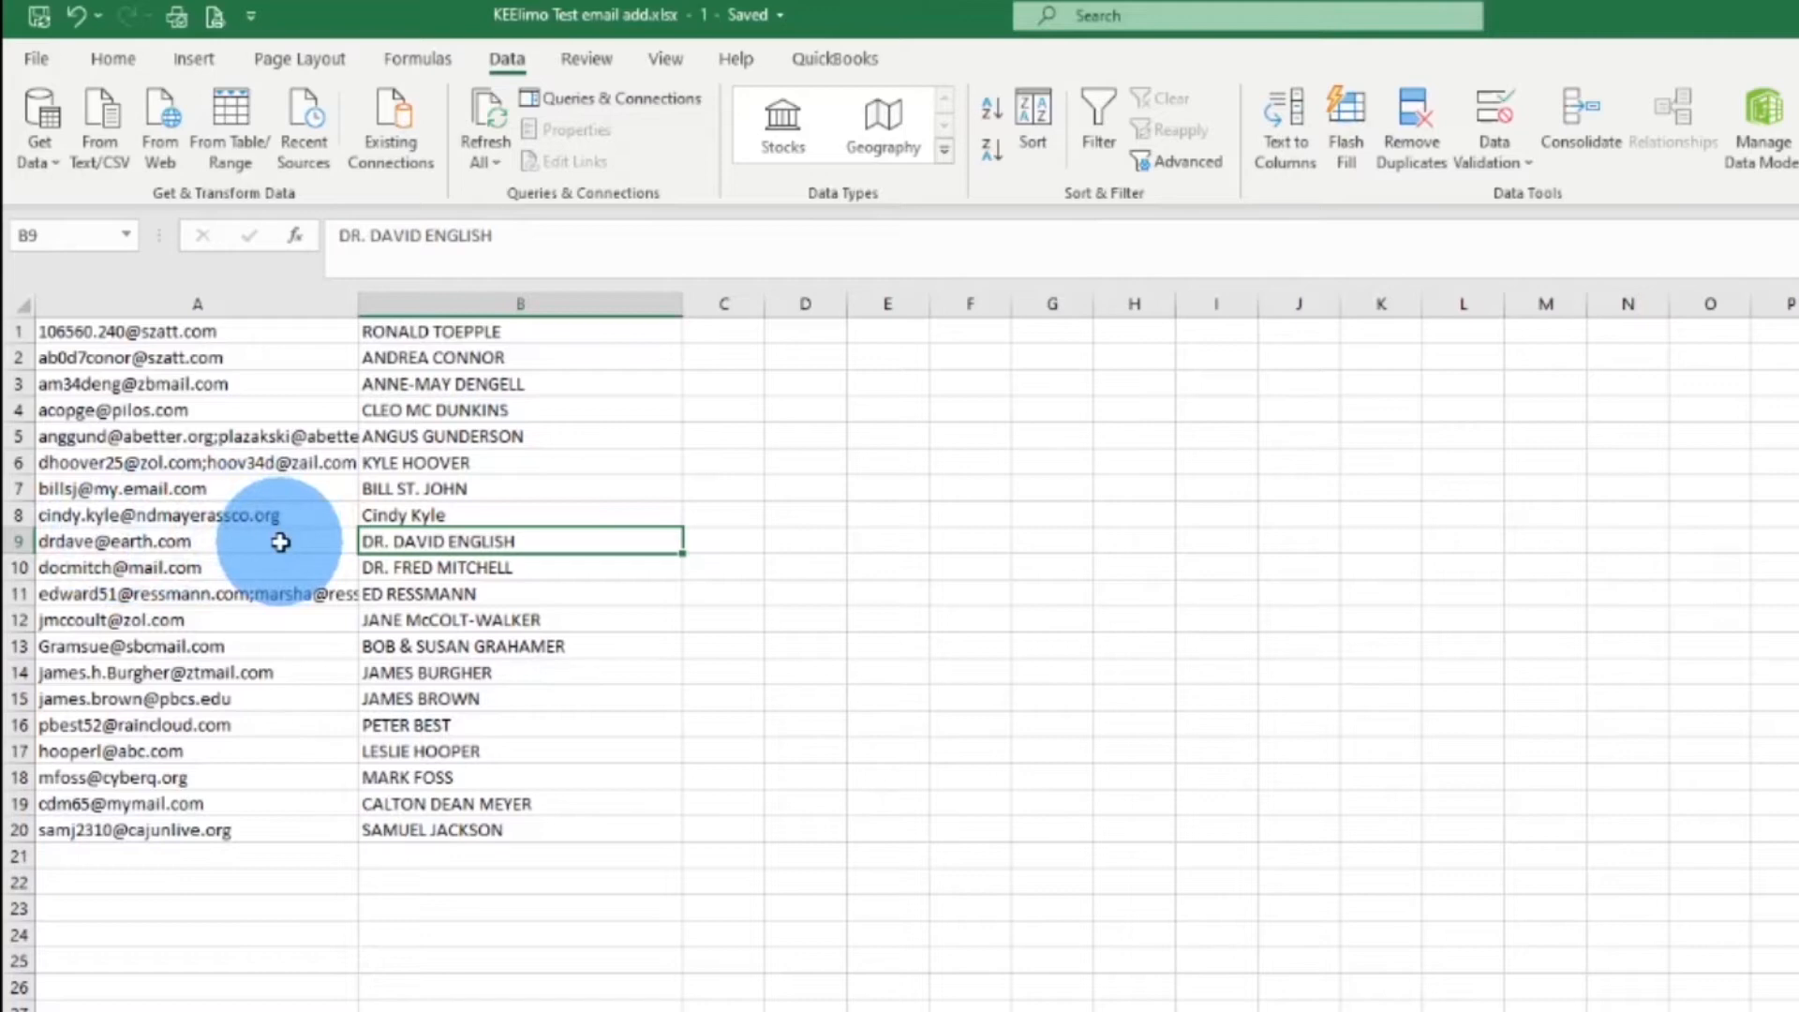
left_click(394, 515)
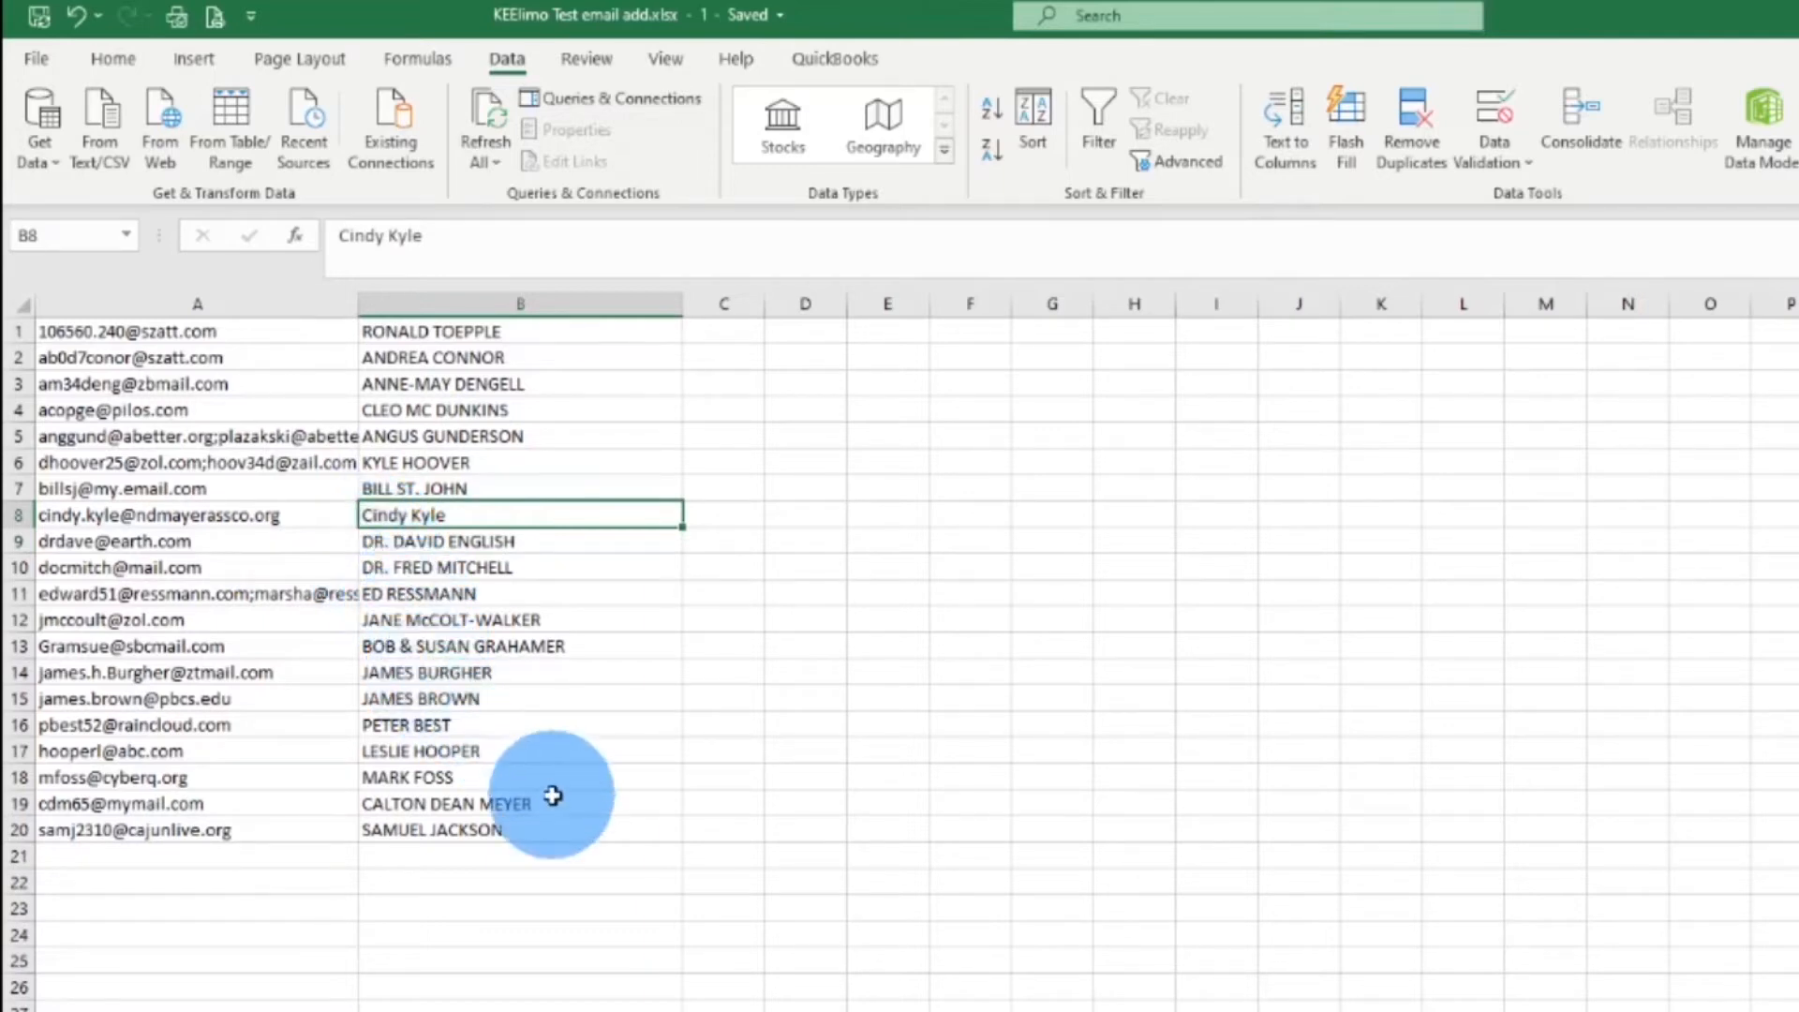
left_click_drag(359, 306, 475, 305)
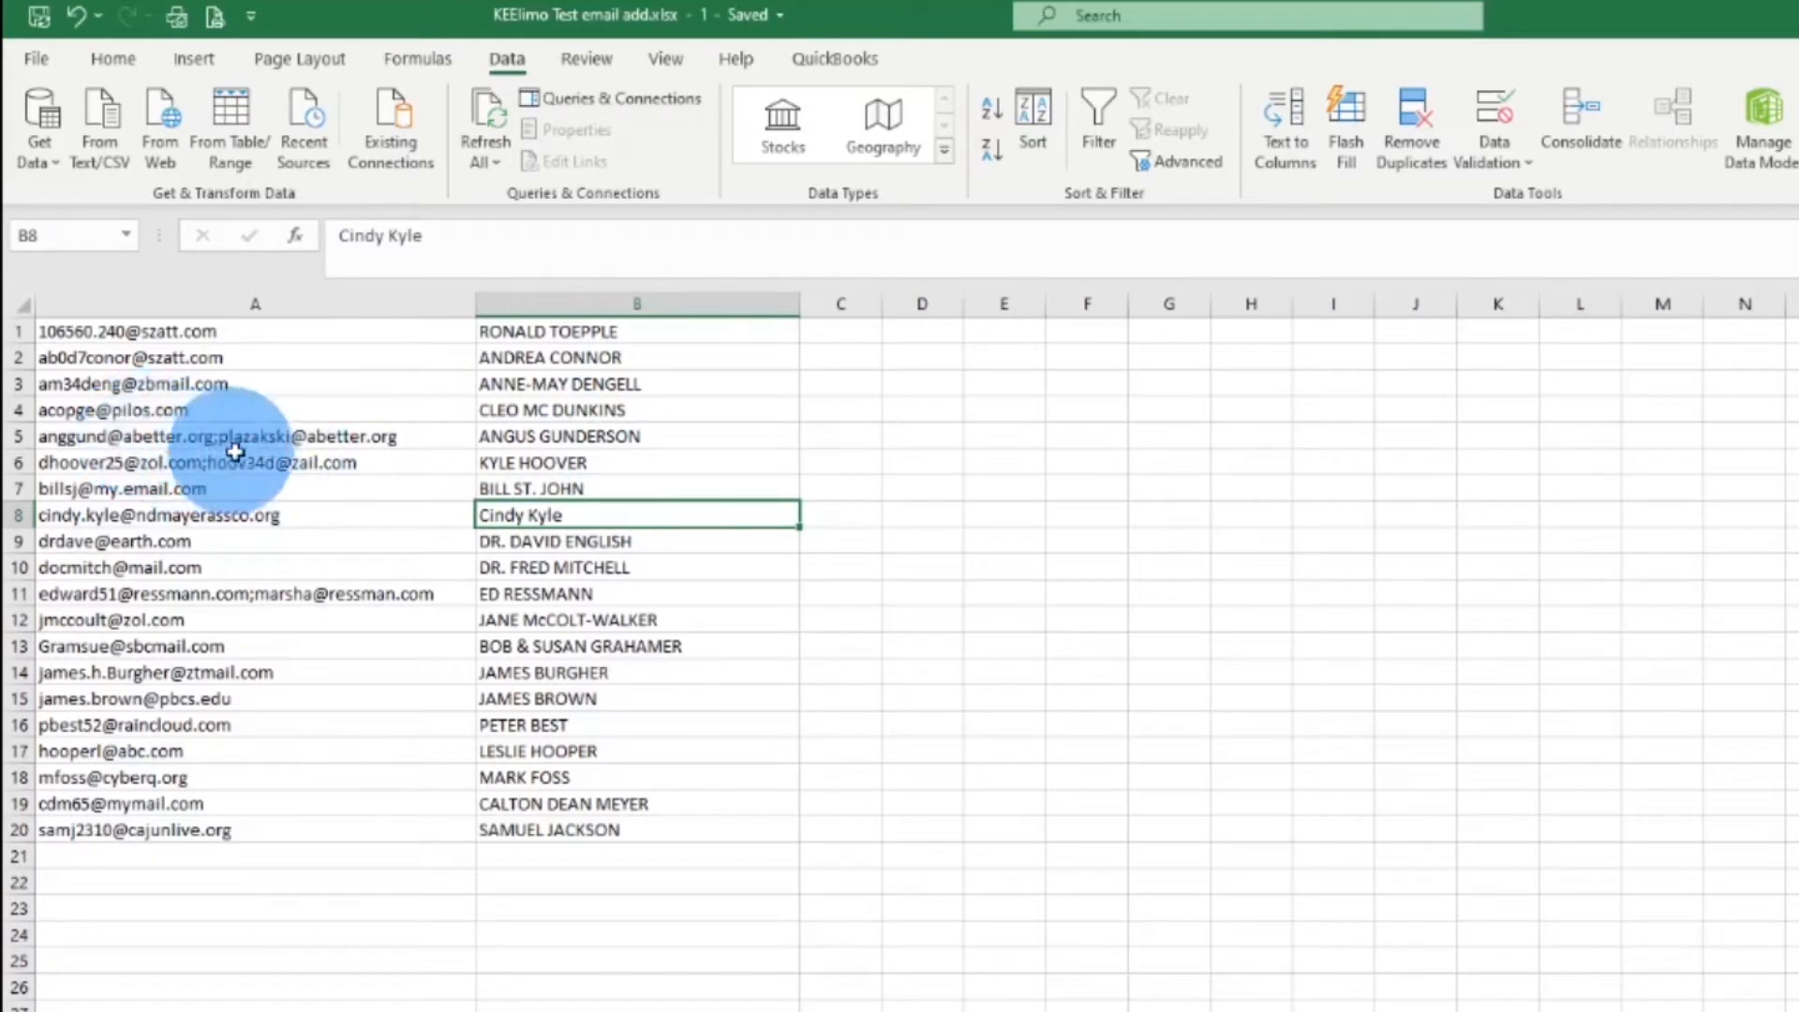
Select the twenty email addresses in A1:A20
left_click(225, 336)
left_click_drag(225, 336, 265, 836)
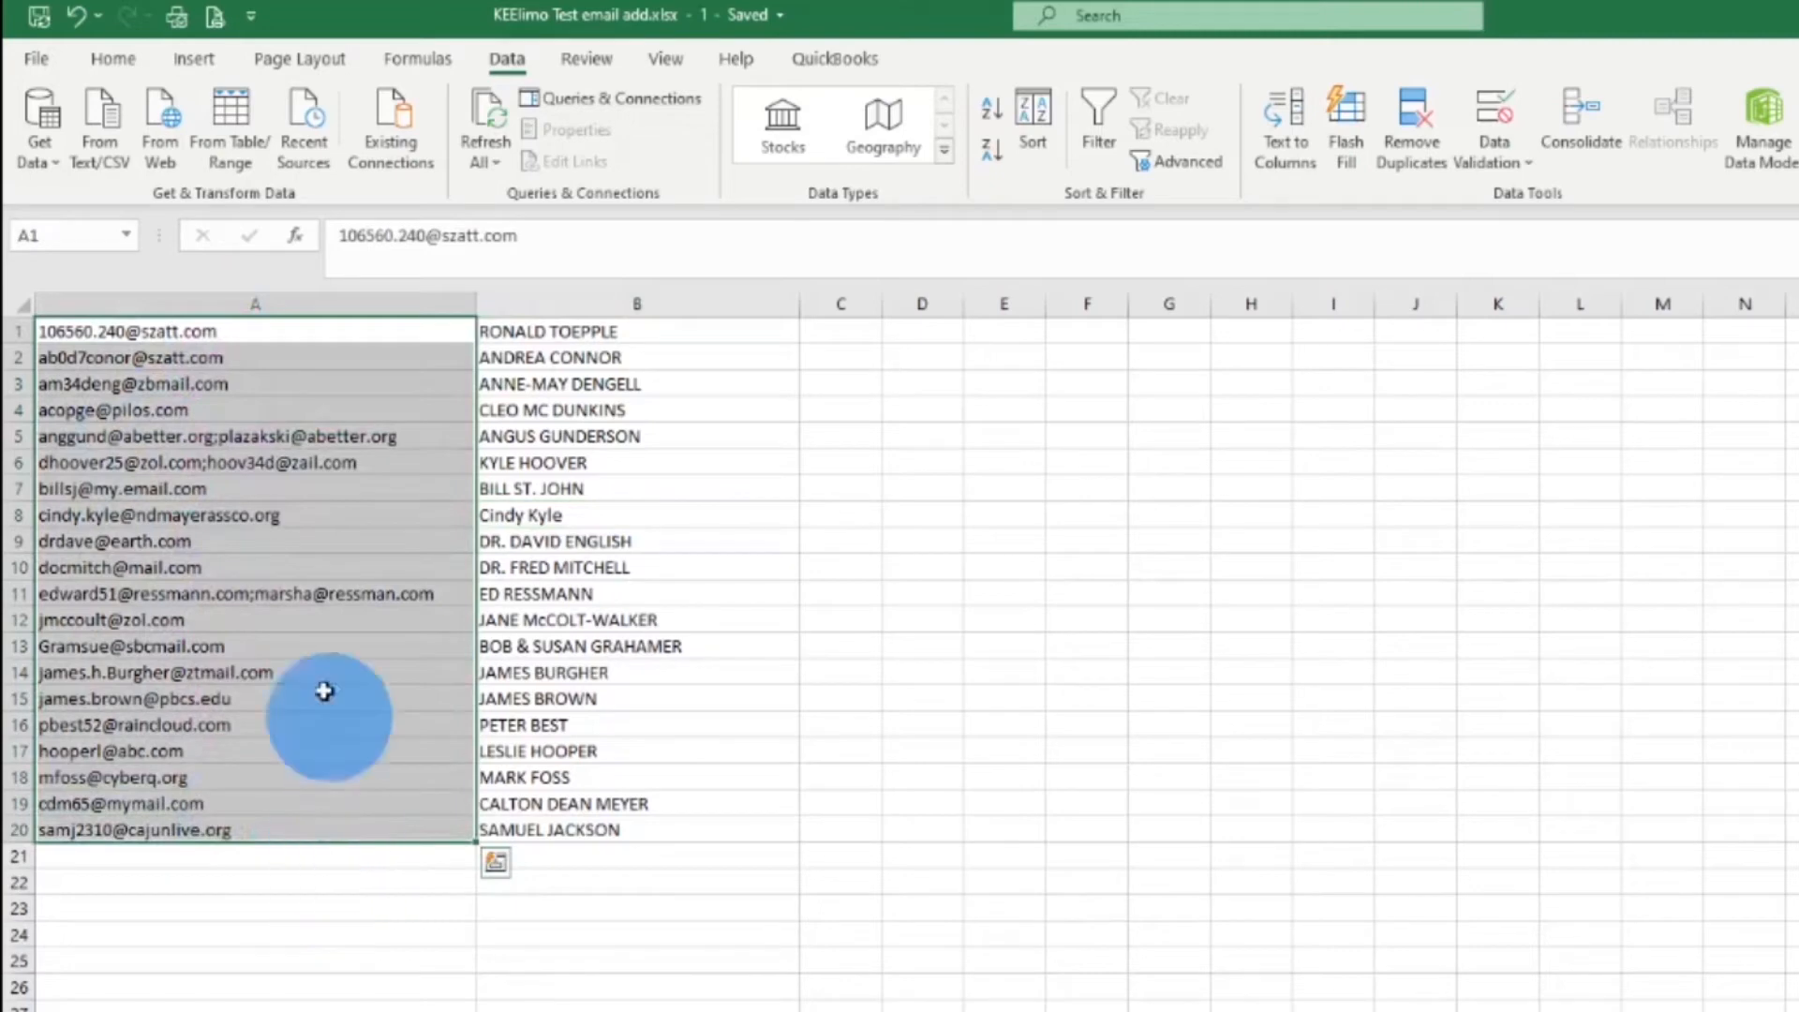
left_click(302, 294)
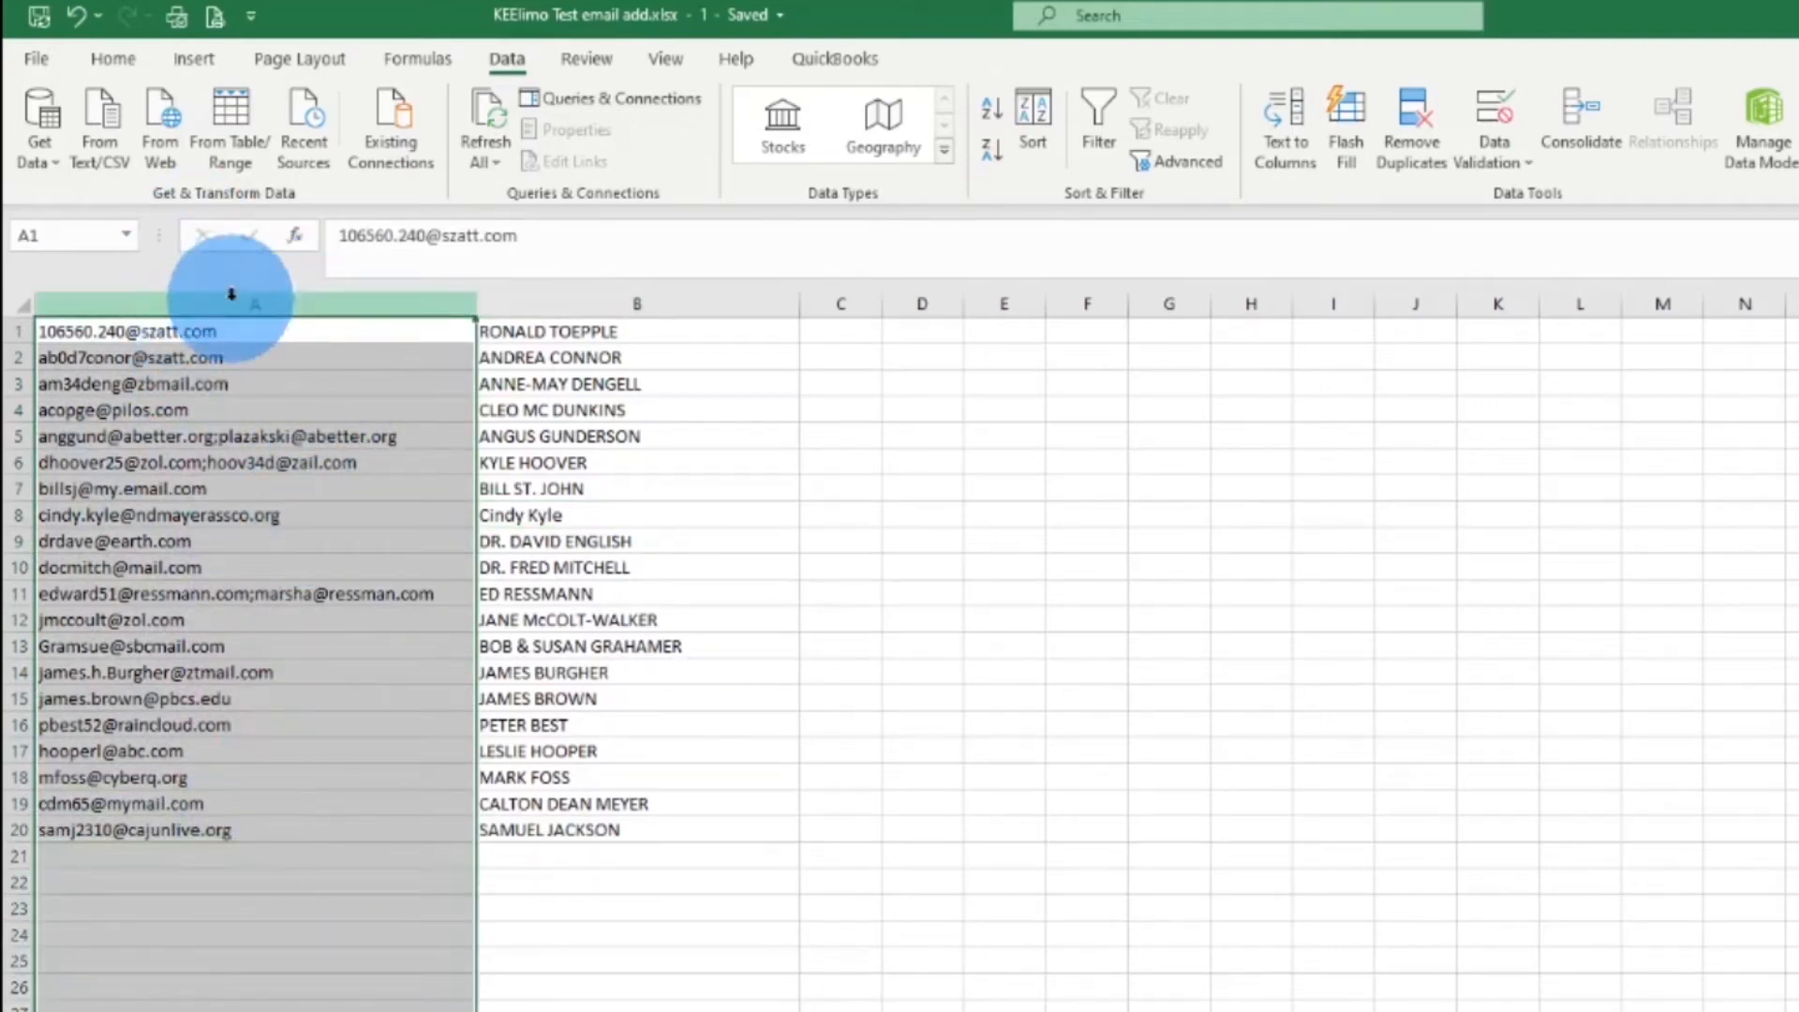
left_click(234, 410)
left_click_drag(234, 334, 255, 824)
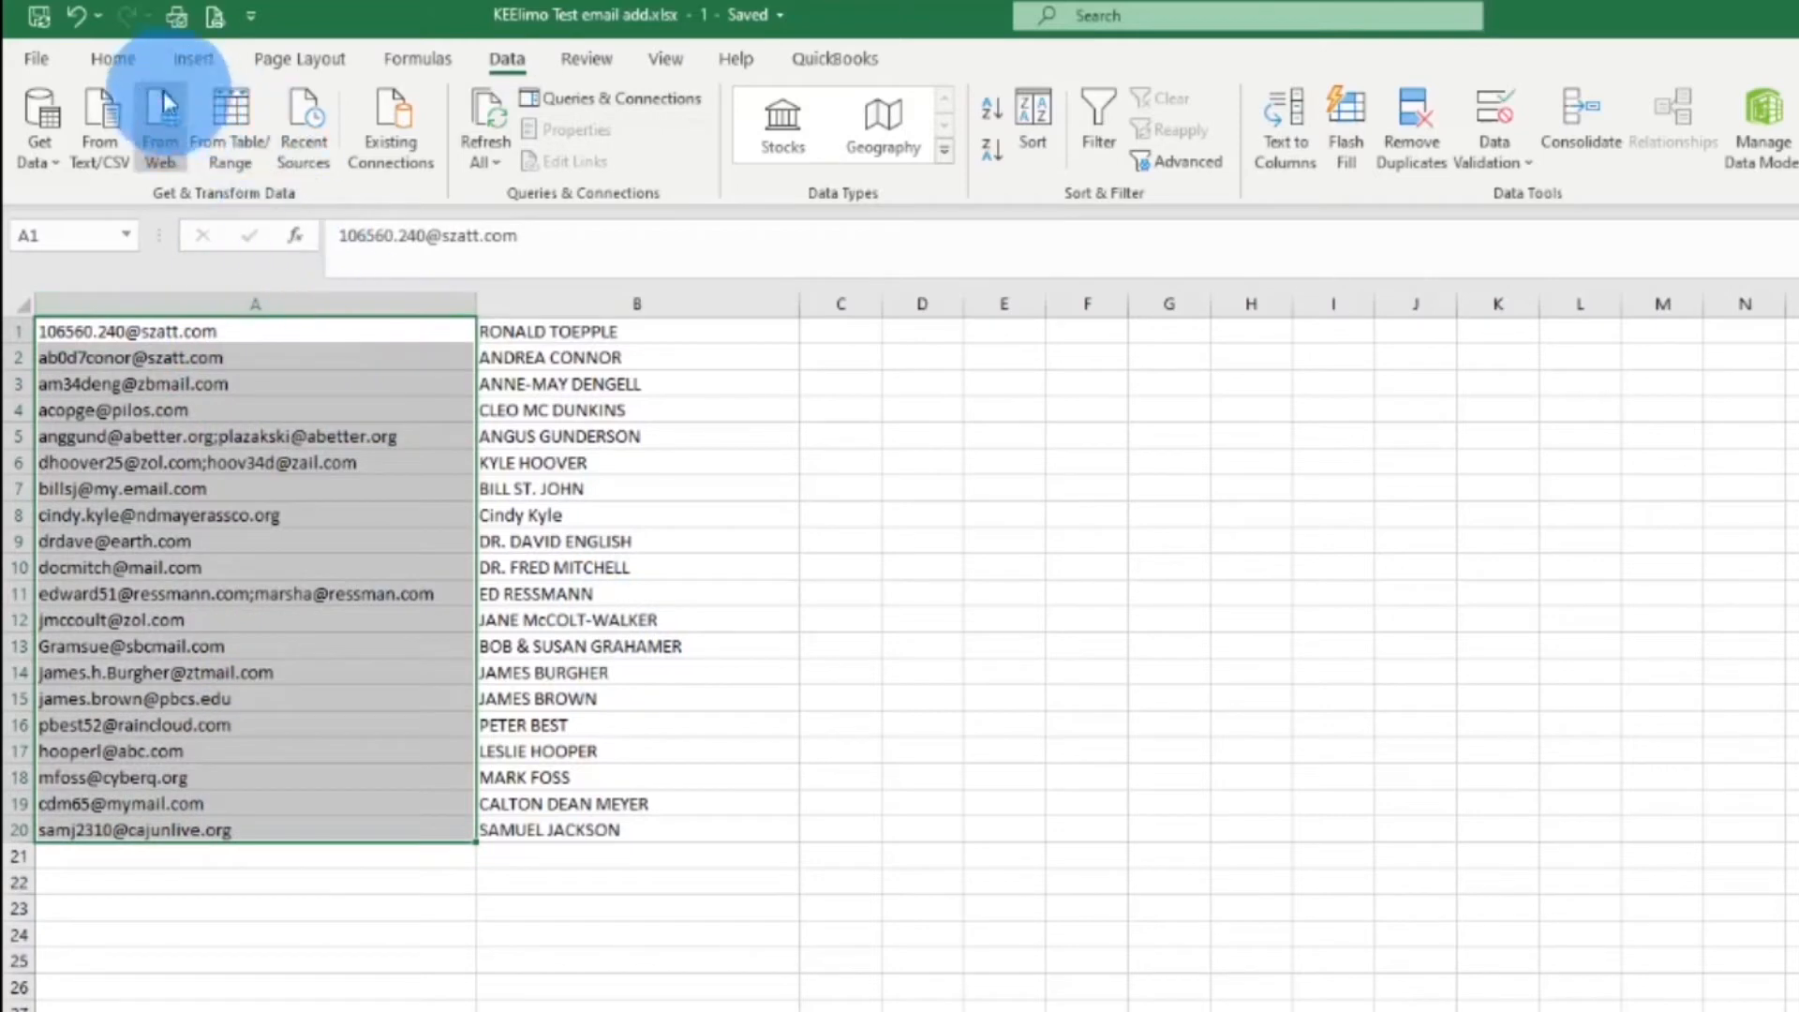
Launch Text to Columns from the Data tab for the selected addresses
left_click(110, 59)
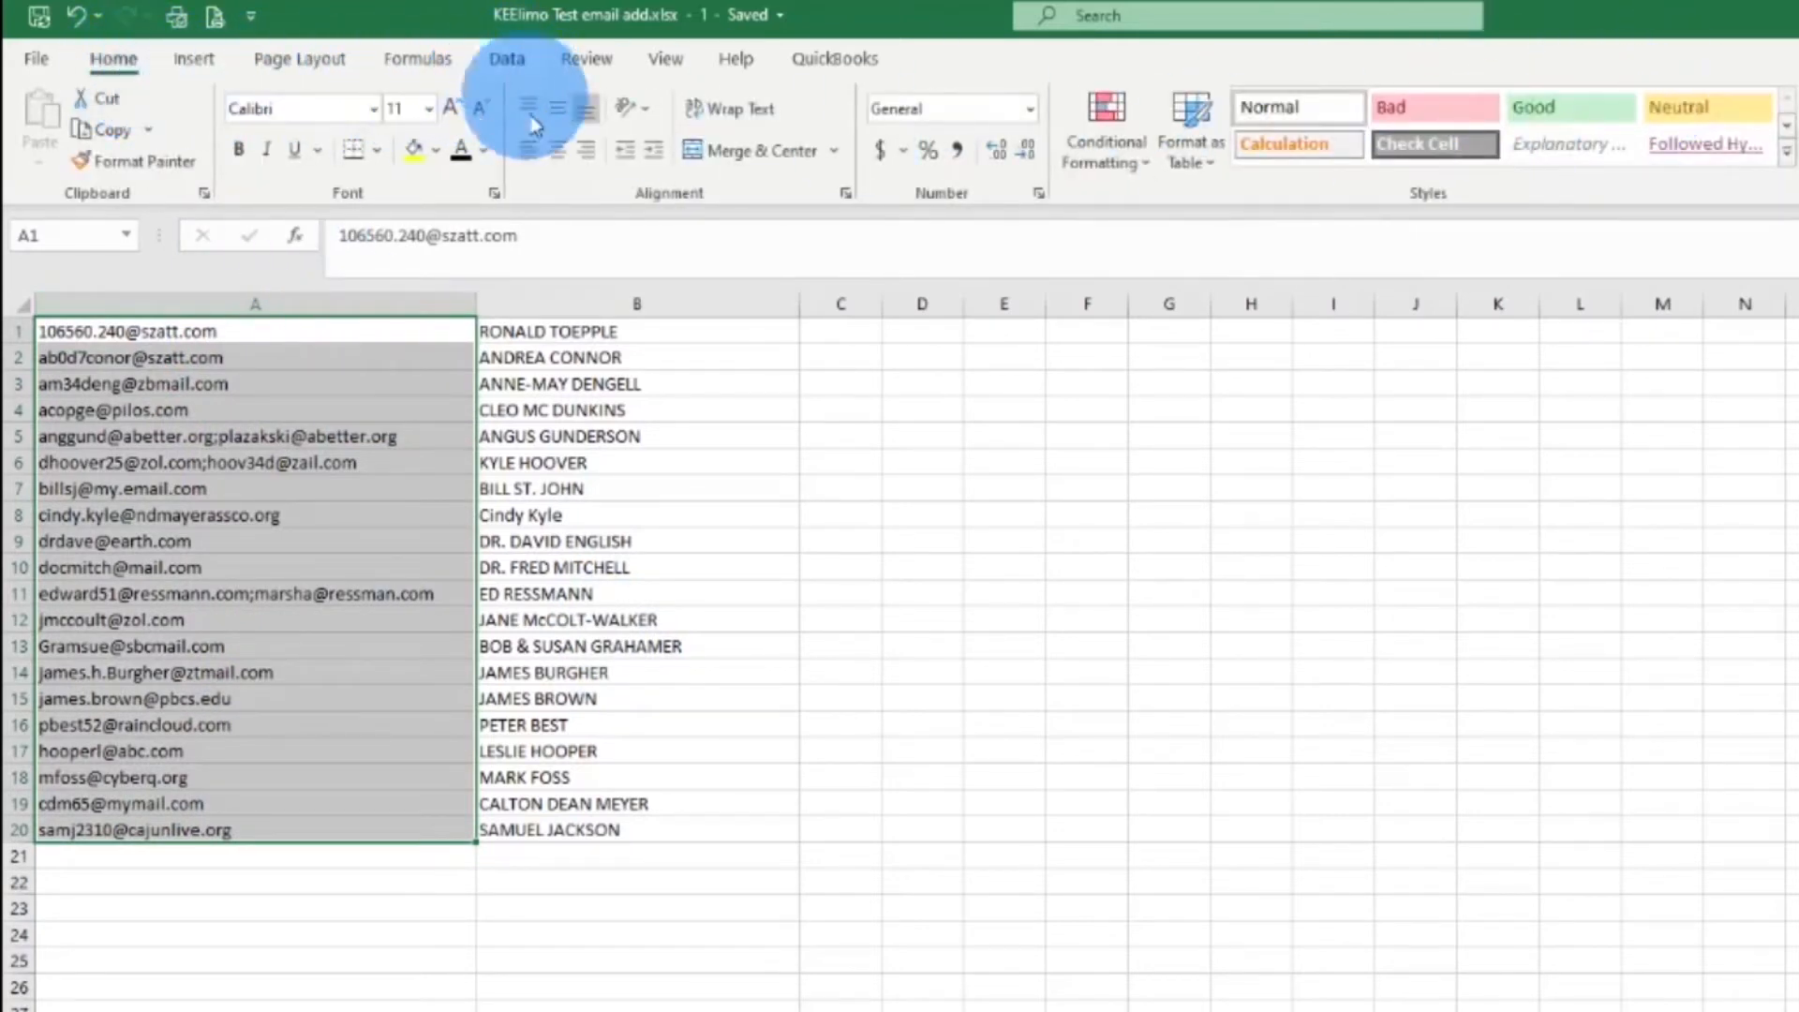
left_click(516, 67)
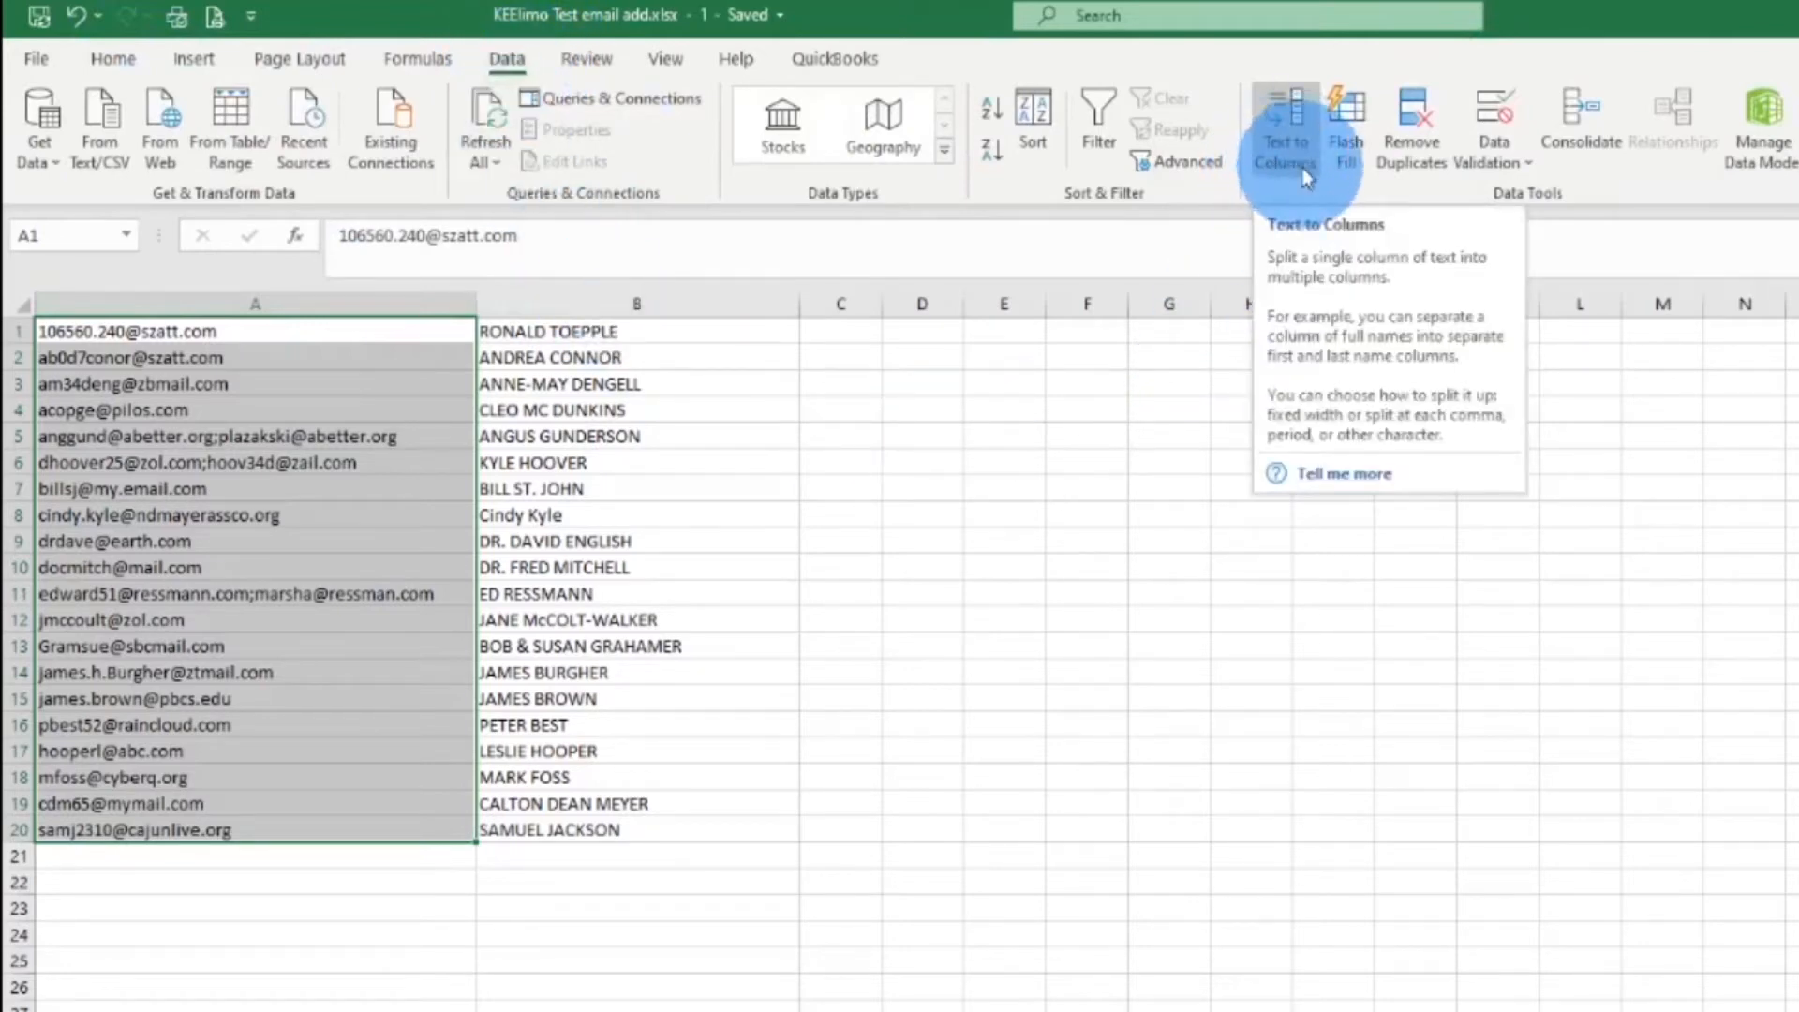
left_click(1293, 146)
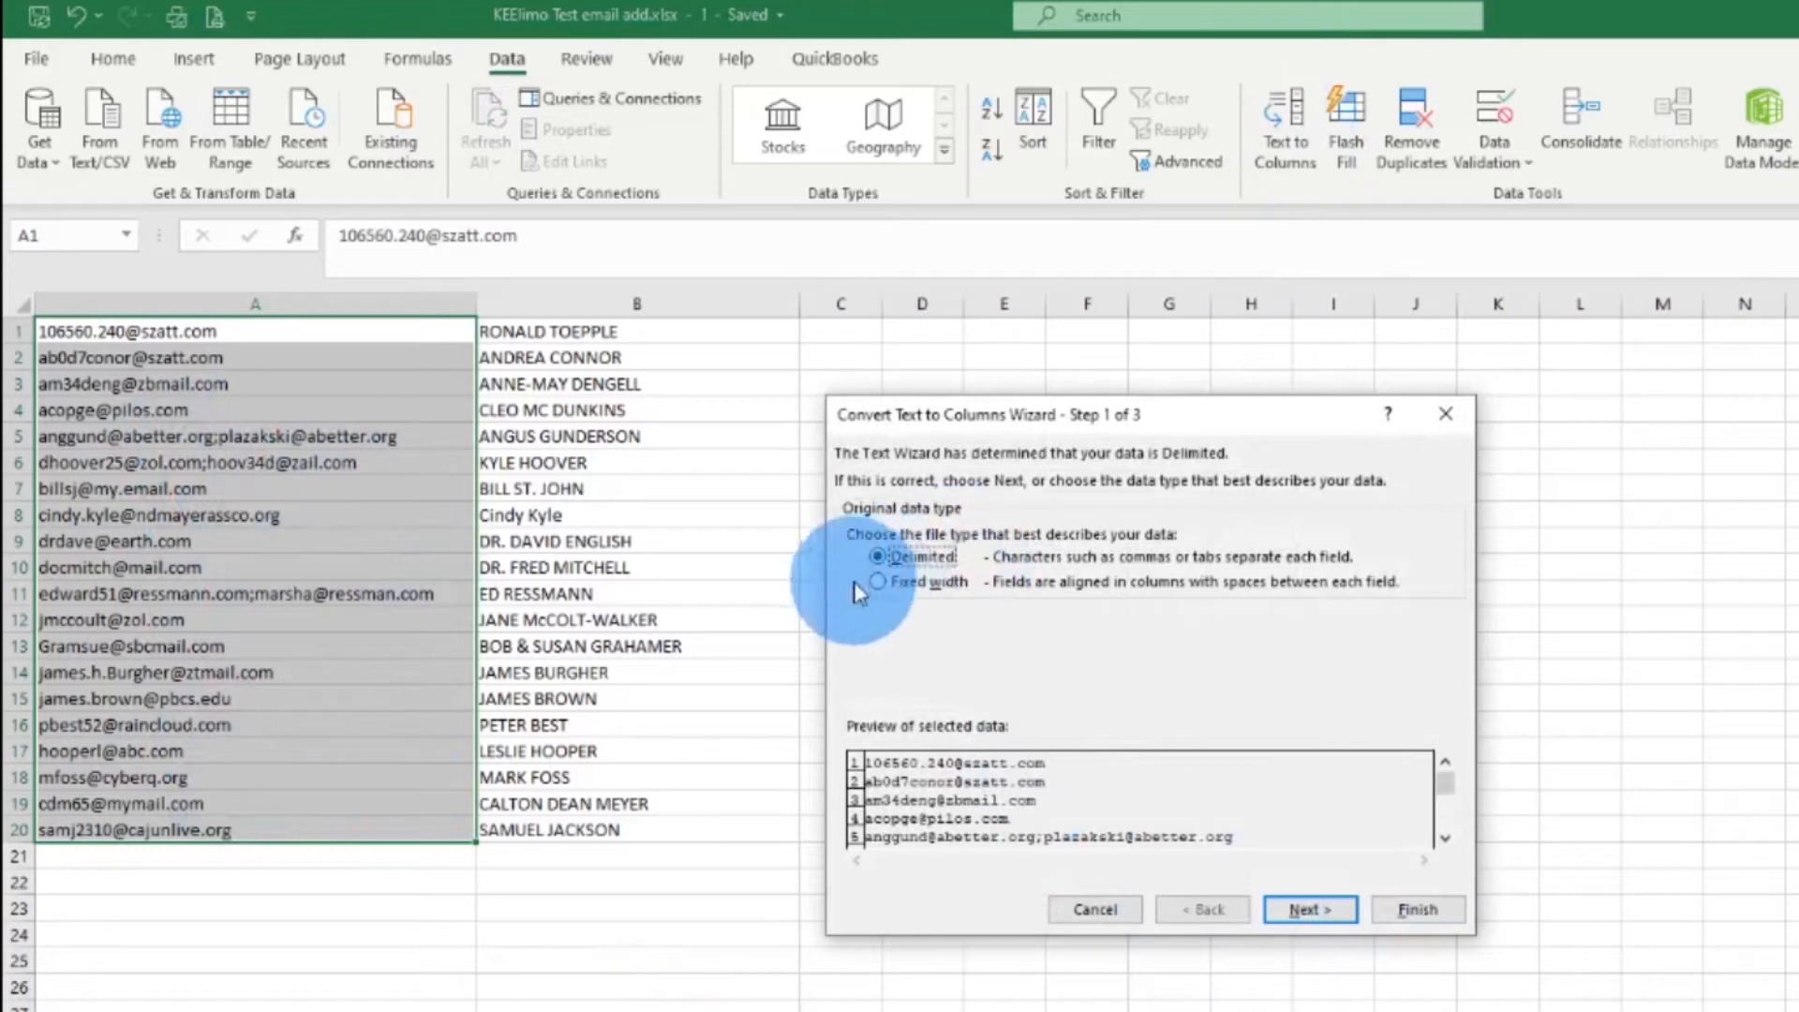
Run a Delimited split with Tab, Semicolon, Comma and Space separators and finish it
left_click(1331, 912)
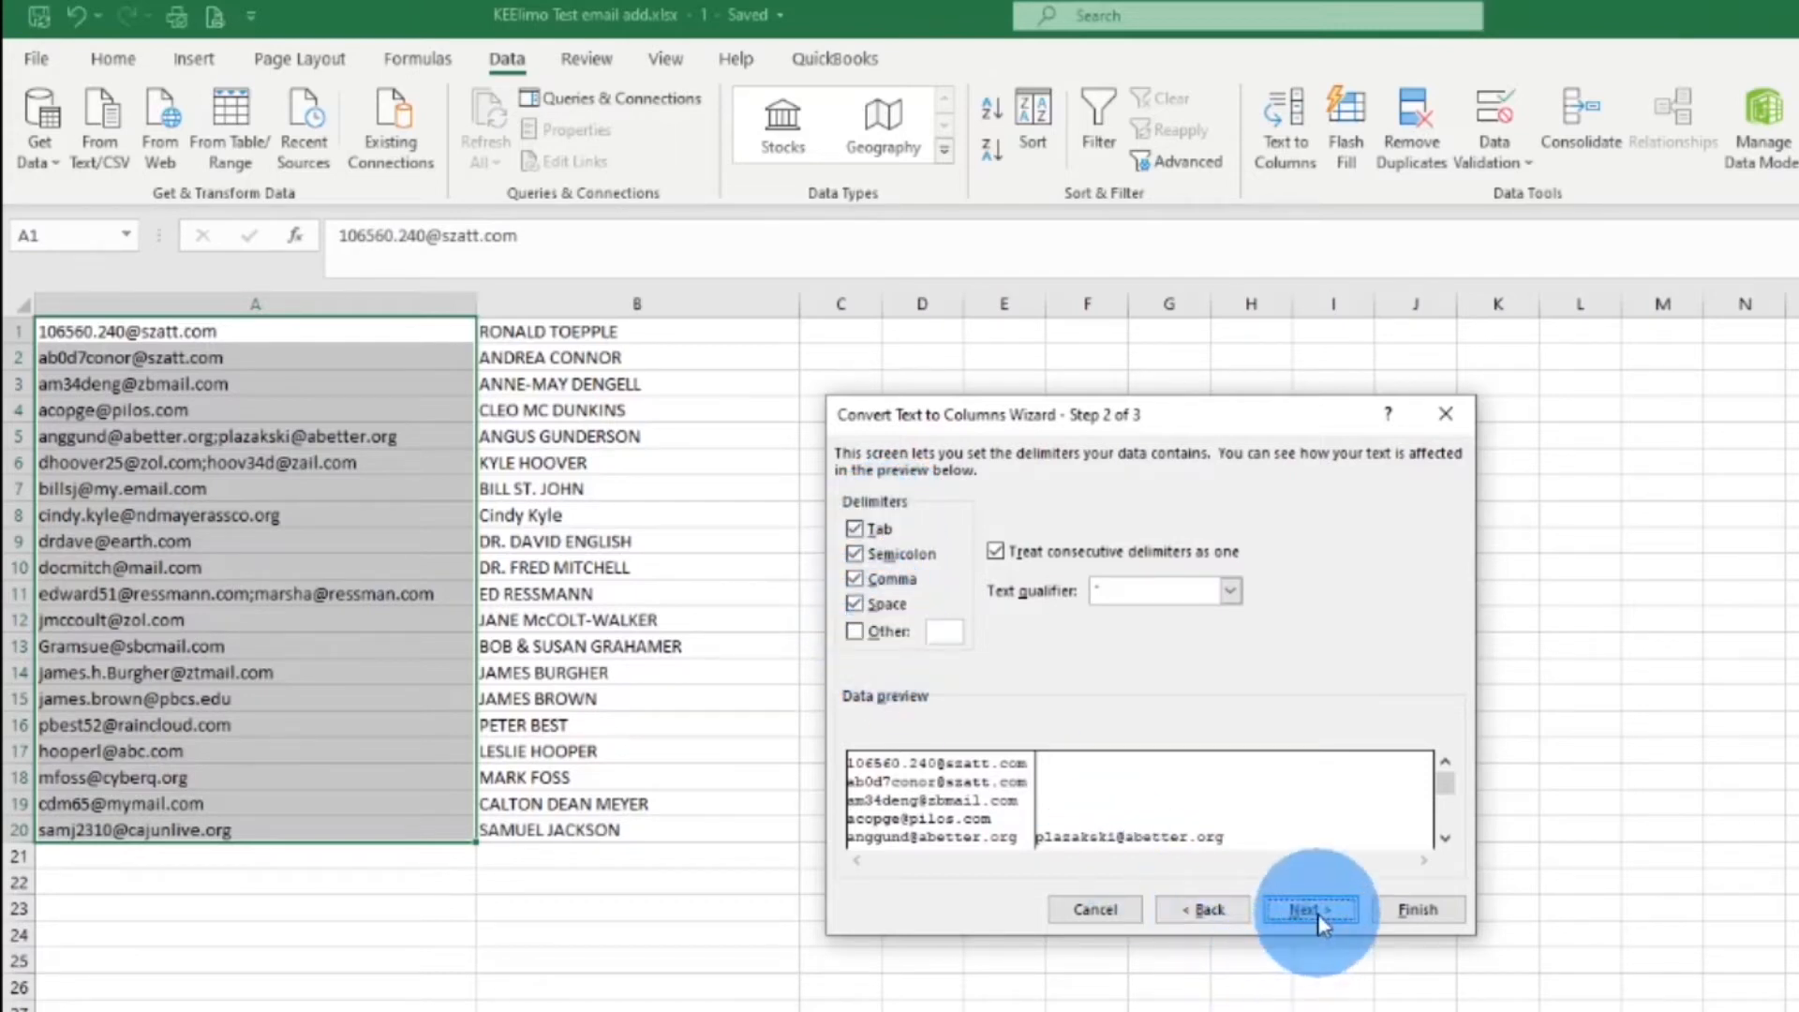
mouse_move(1449, 788)
left_mouse_down()
mouse_move(1448, 812)
mouse_move(1446, 783)
left_mouse_up()
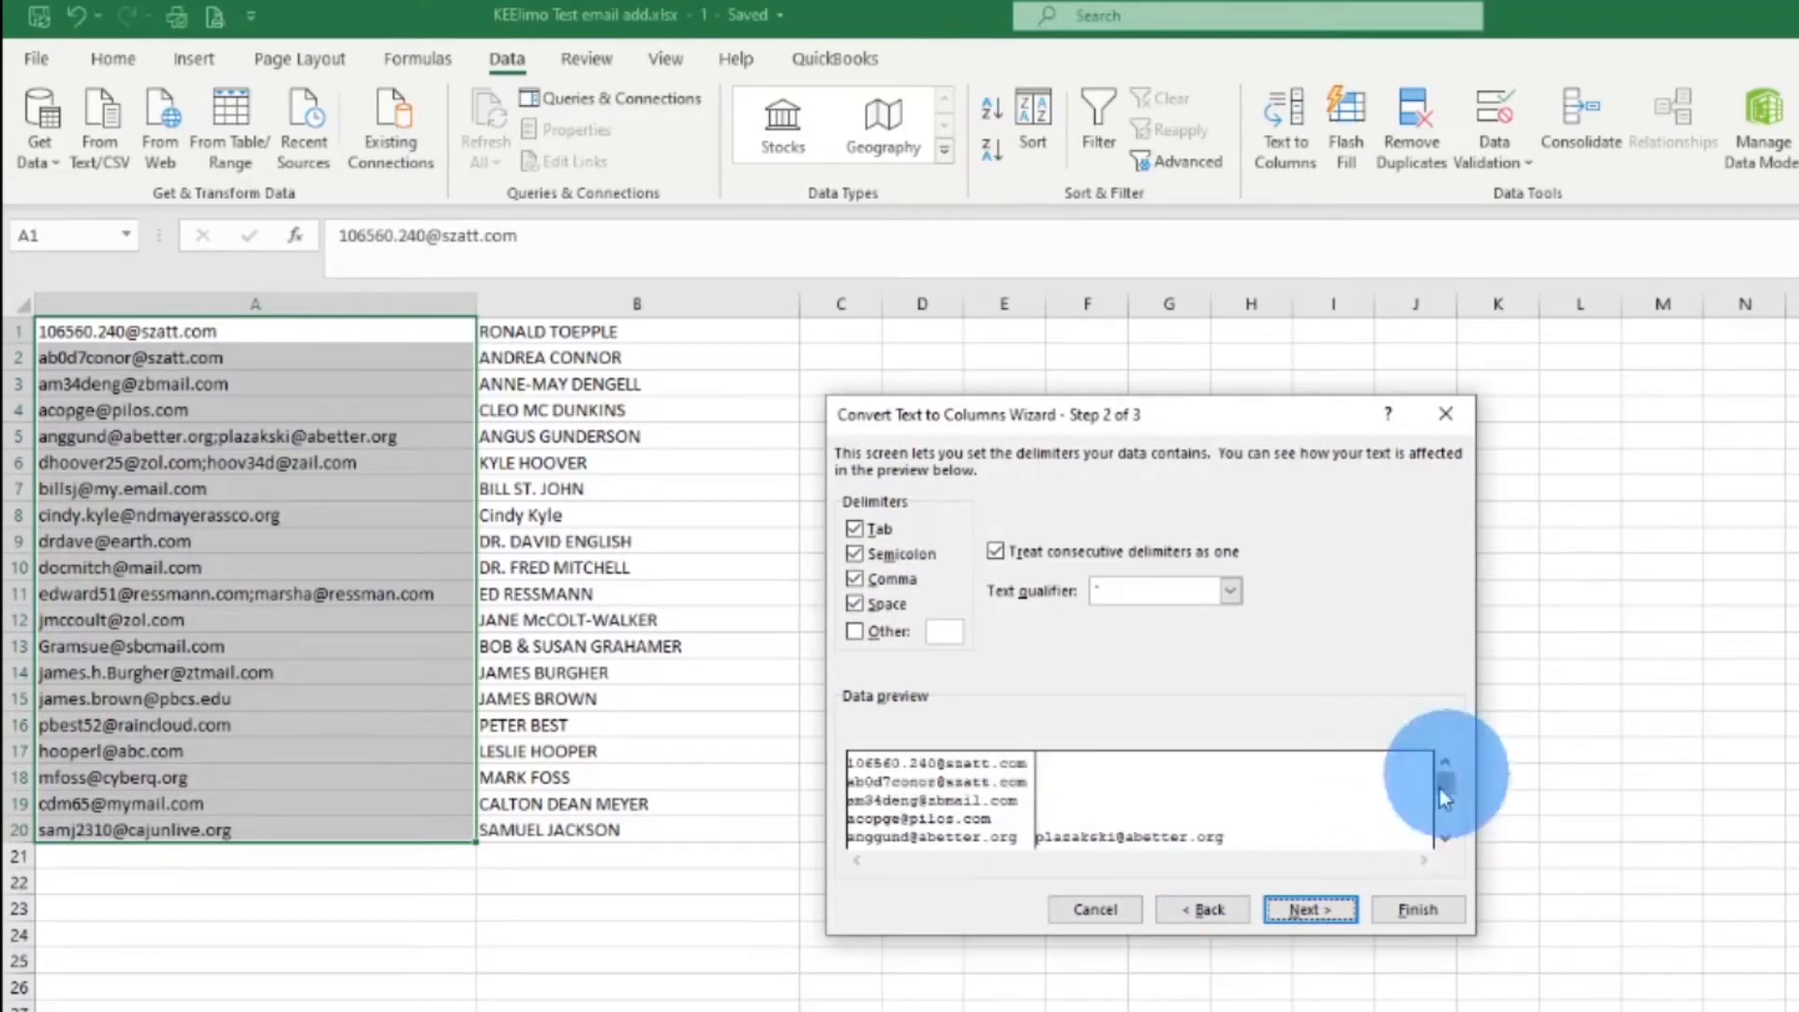
left_click(1308, 909)
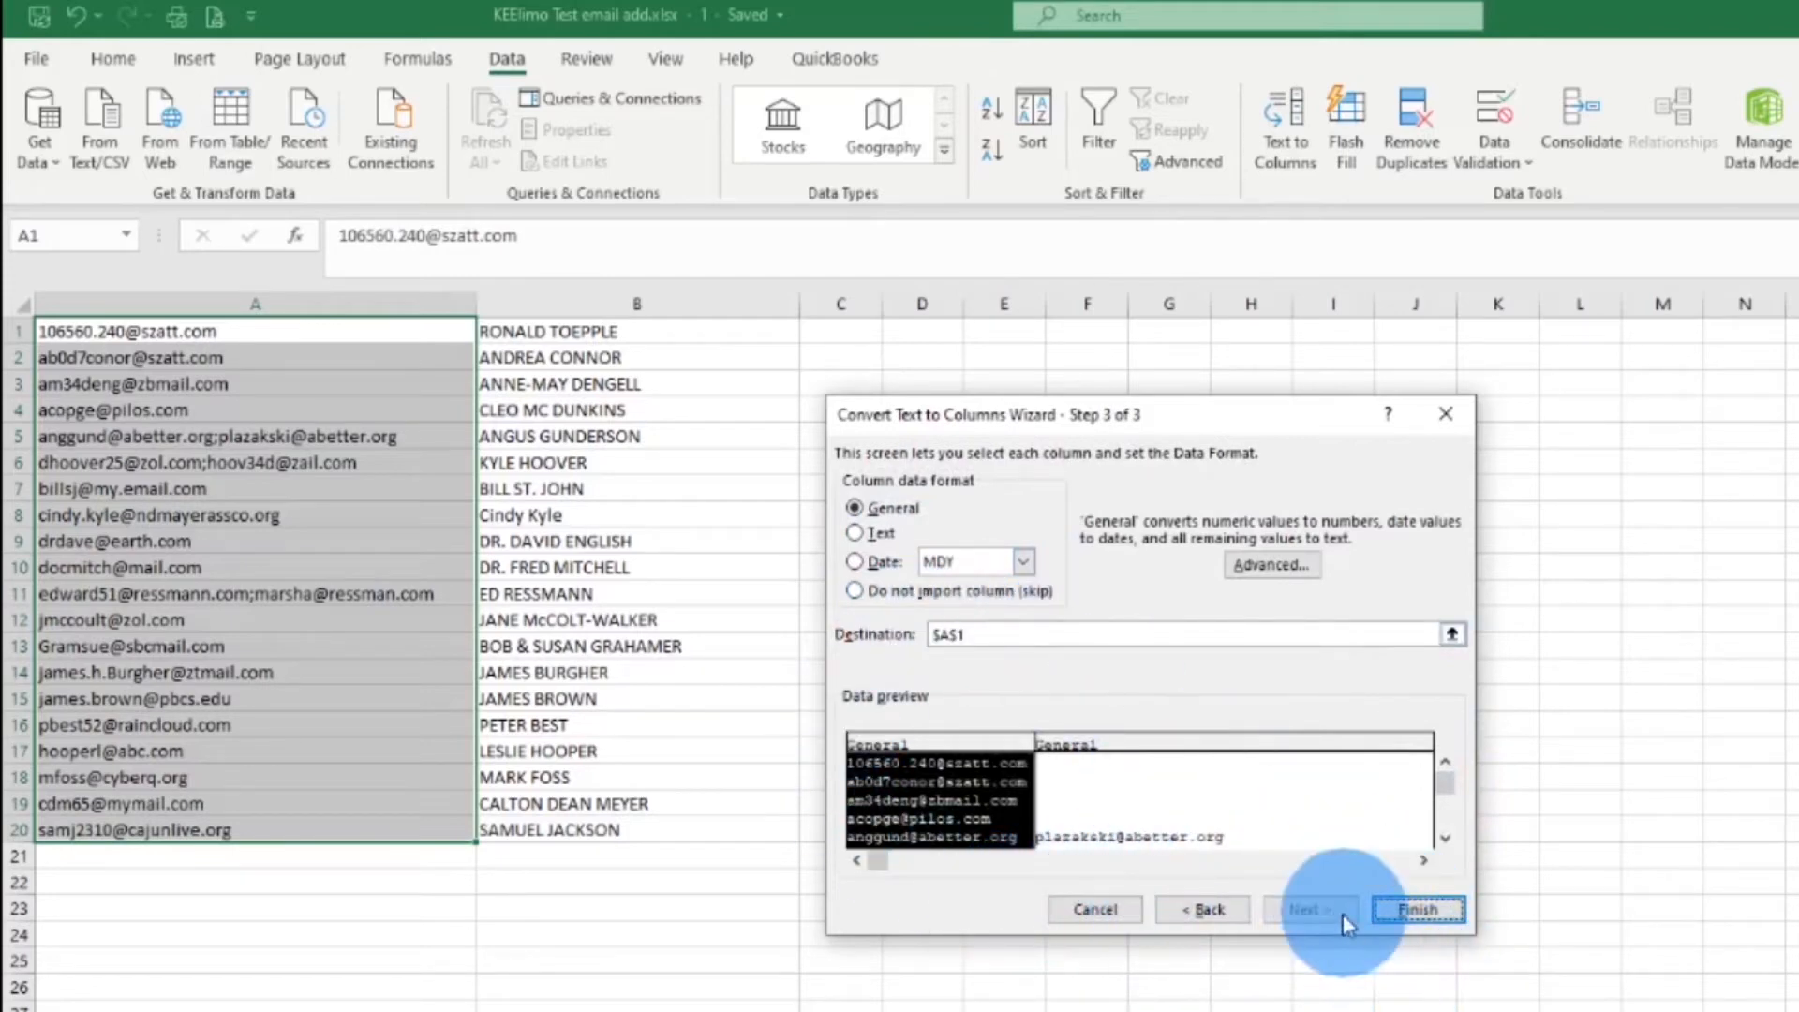
left_click(1404, 912)
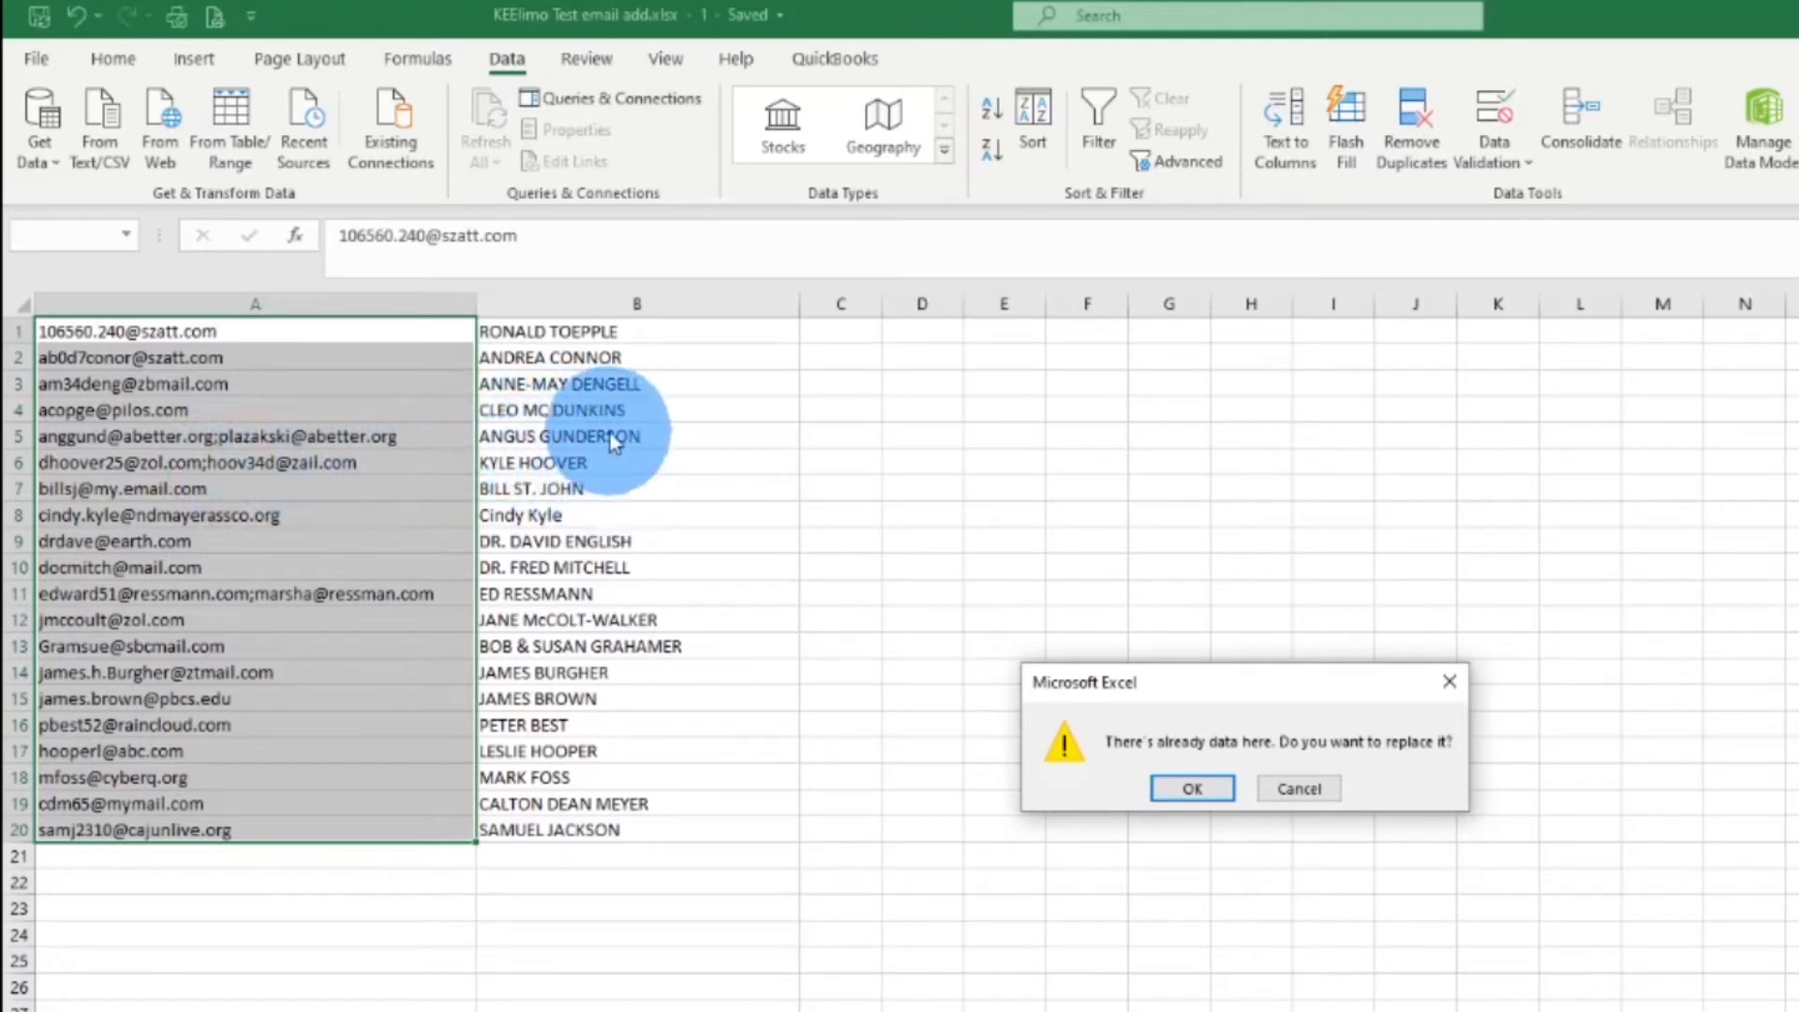
Cancel the replace-data warning and insert an empty column before the names in column B
left_click(1318, 791)
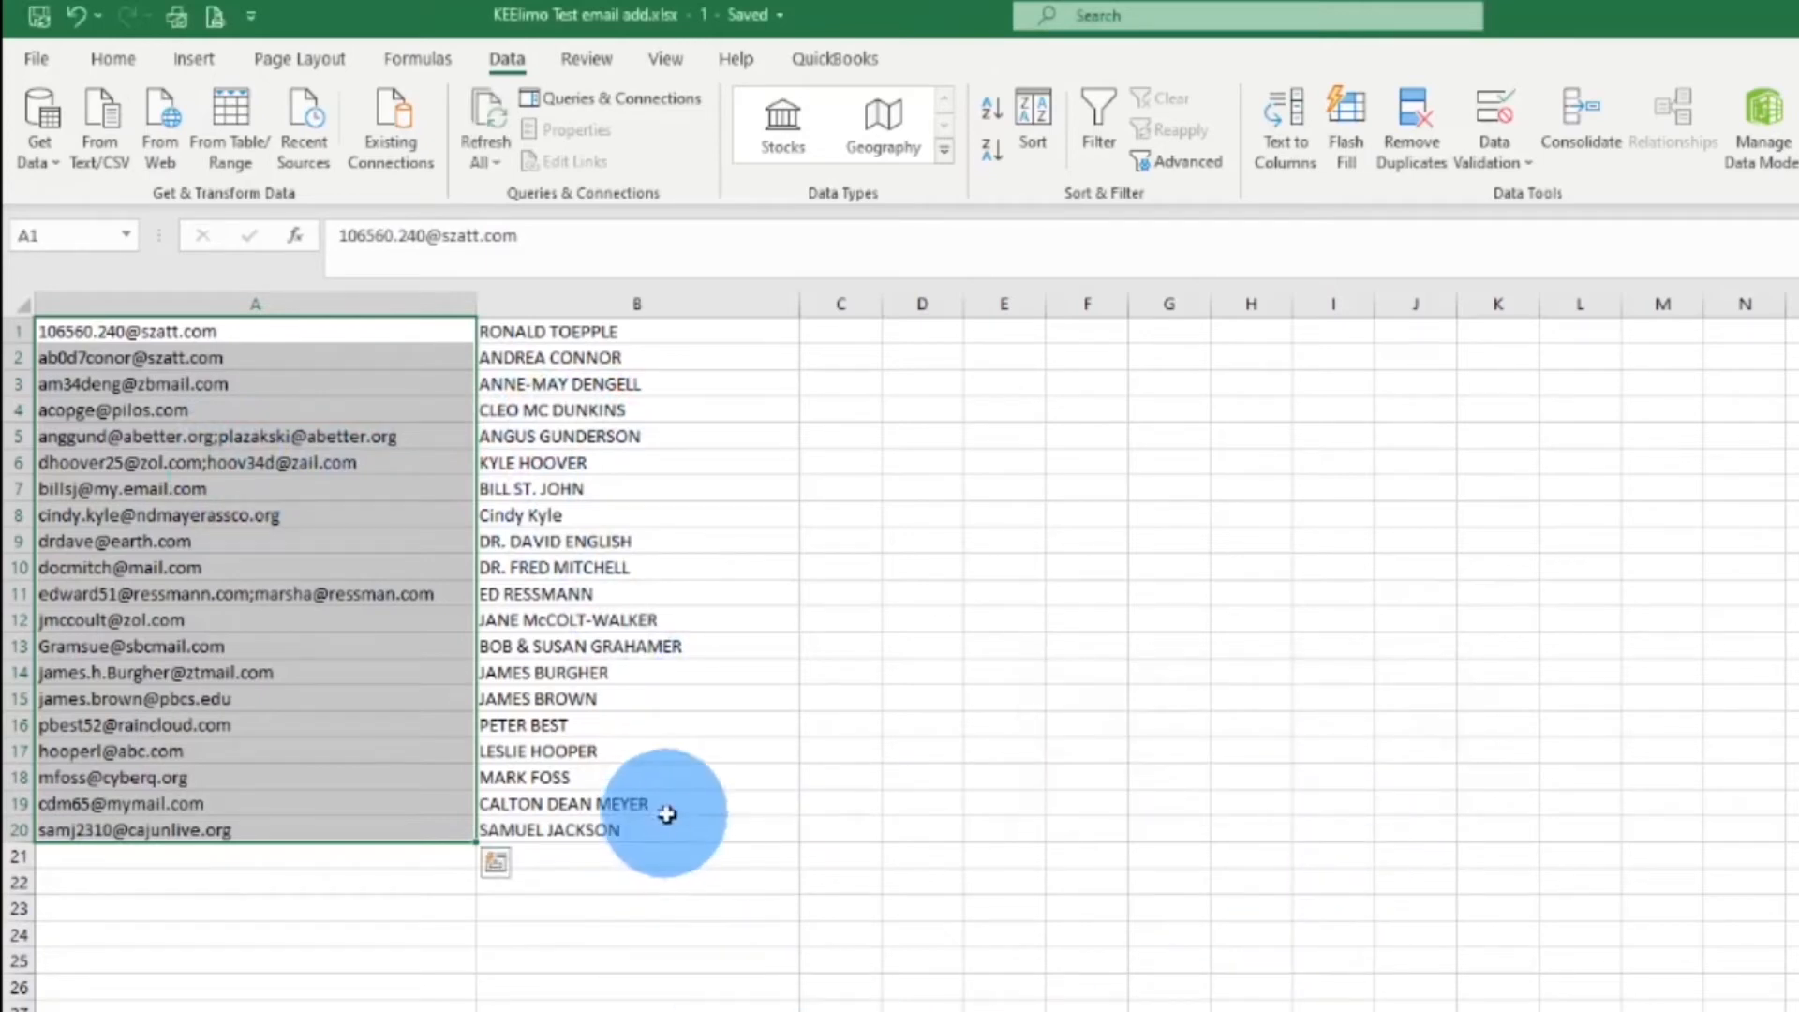
left_click(565, 301)
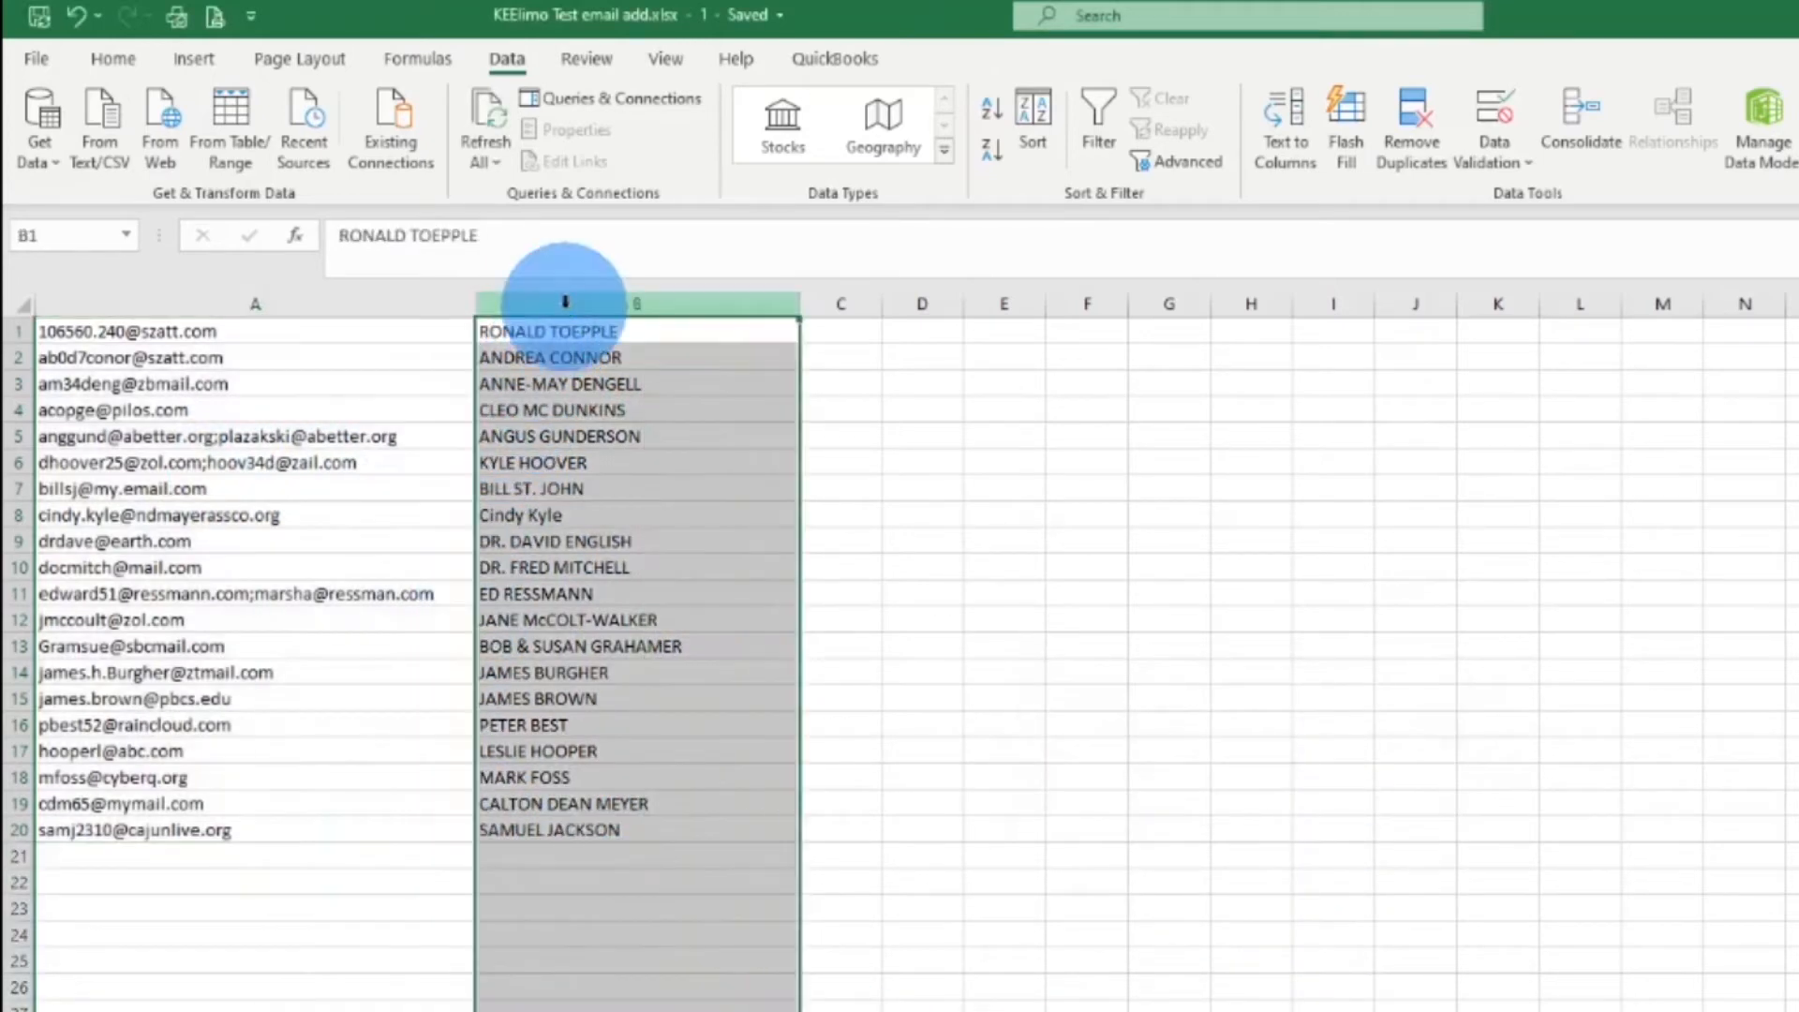
right_click(565, 301)
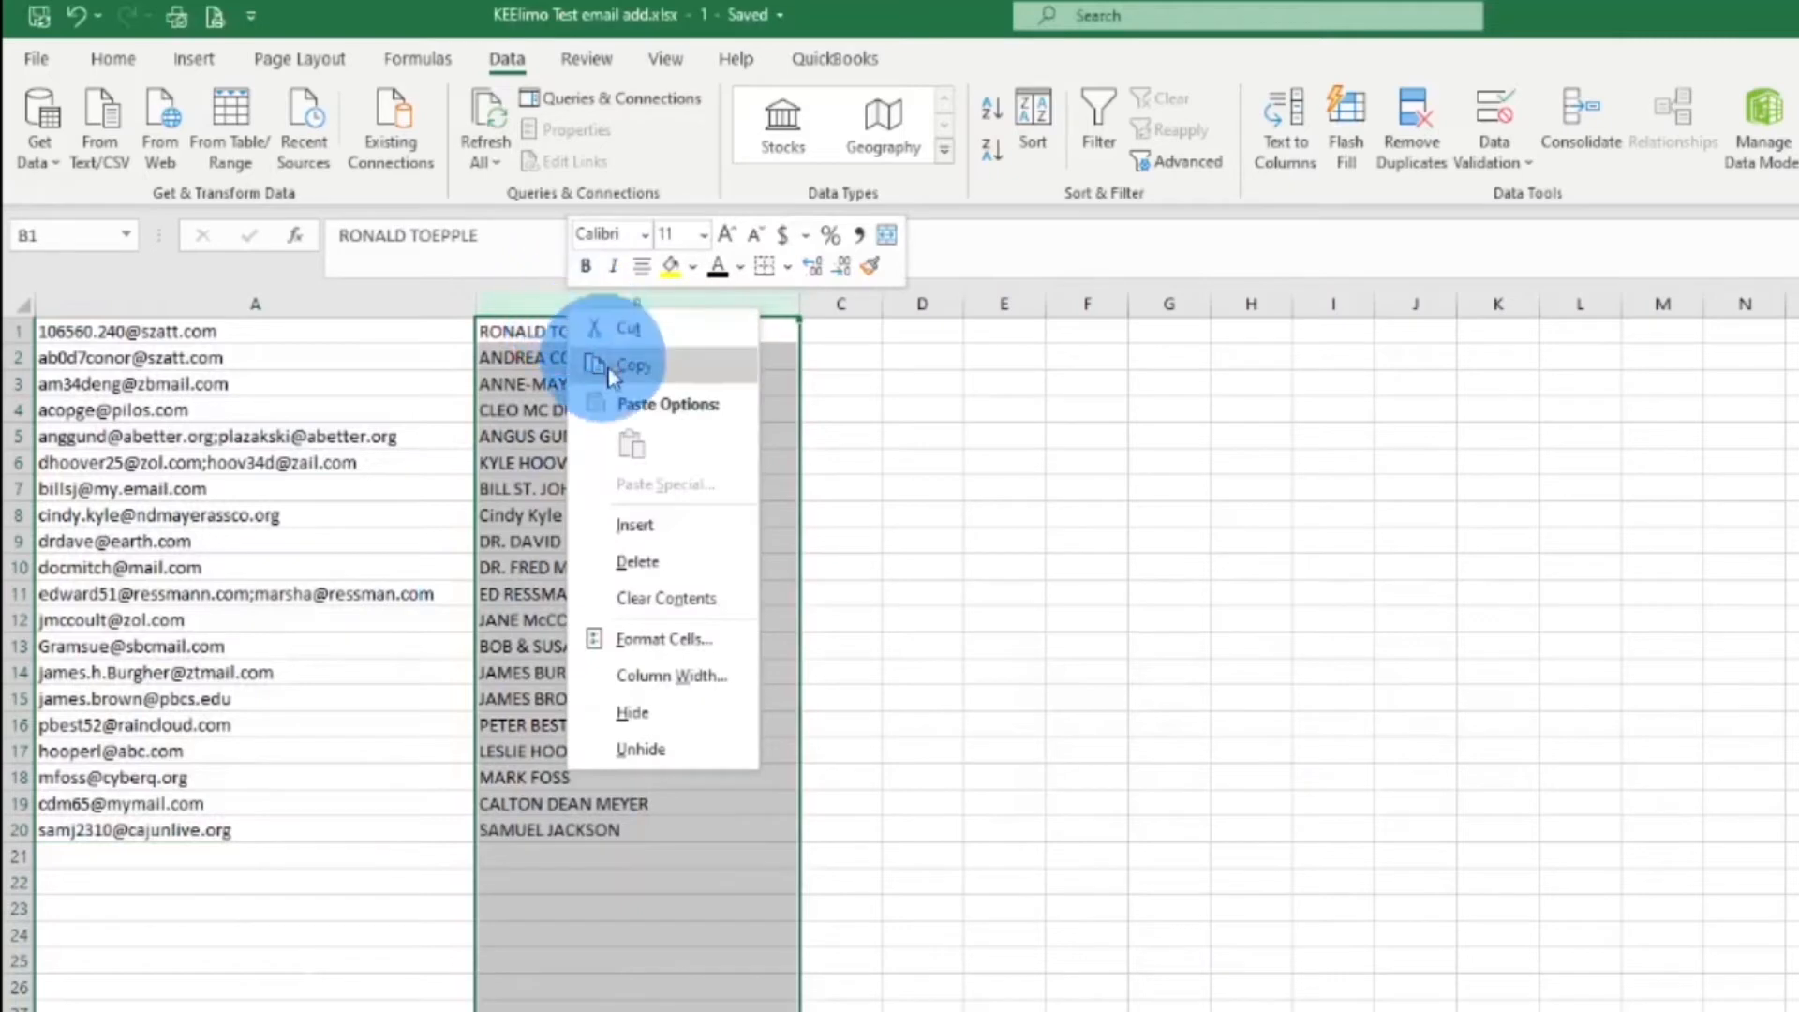
left_click(667, 530)
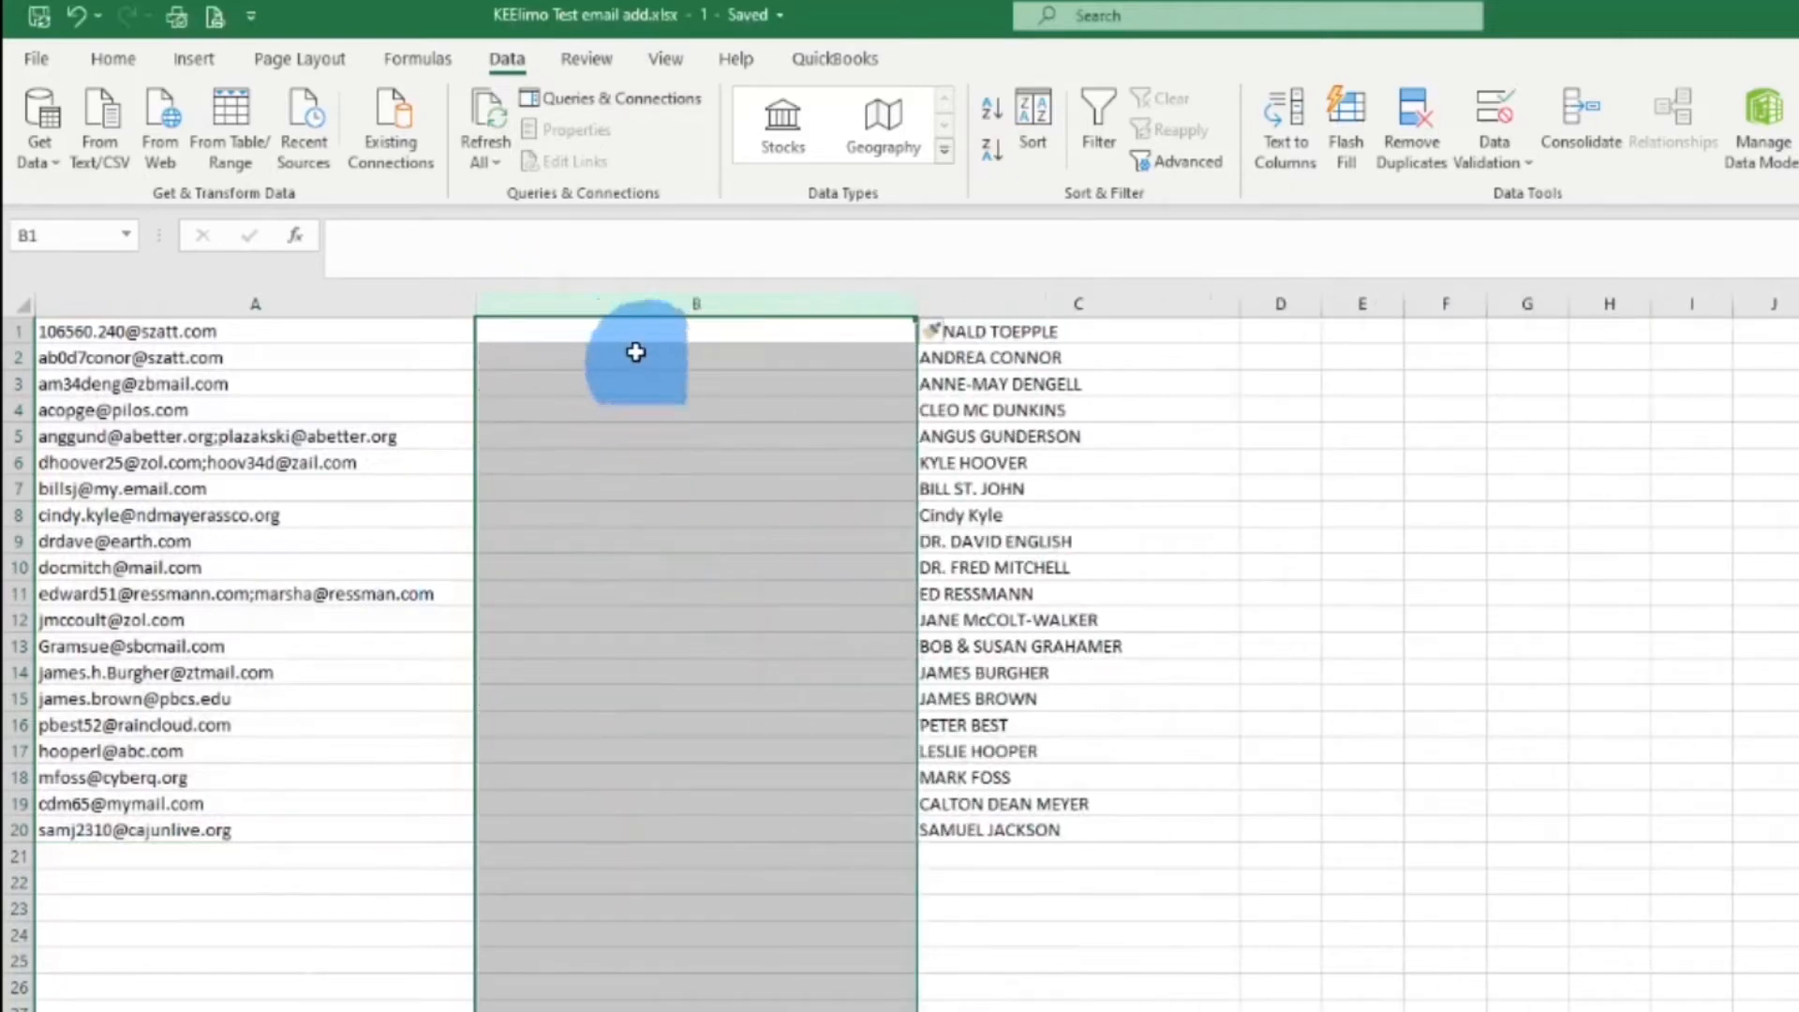
left_click(635, 356)
Reselect A1:A20 and rerun the delimited split so extra addresses land in column B
left_click_drag(225, 332, 249, 820)
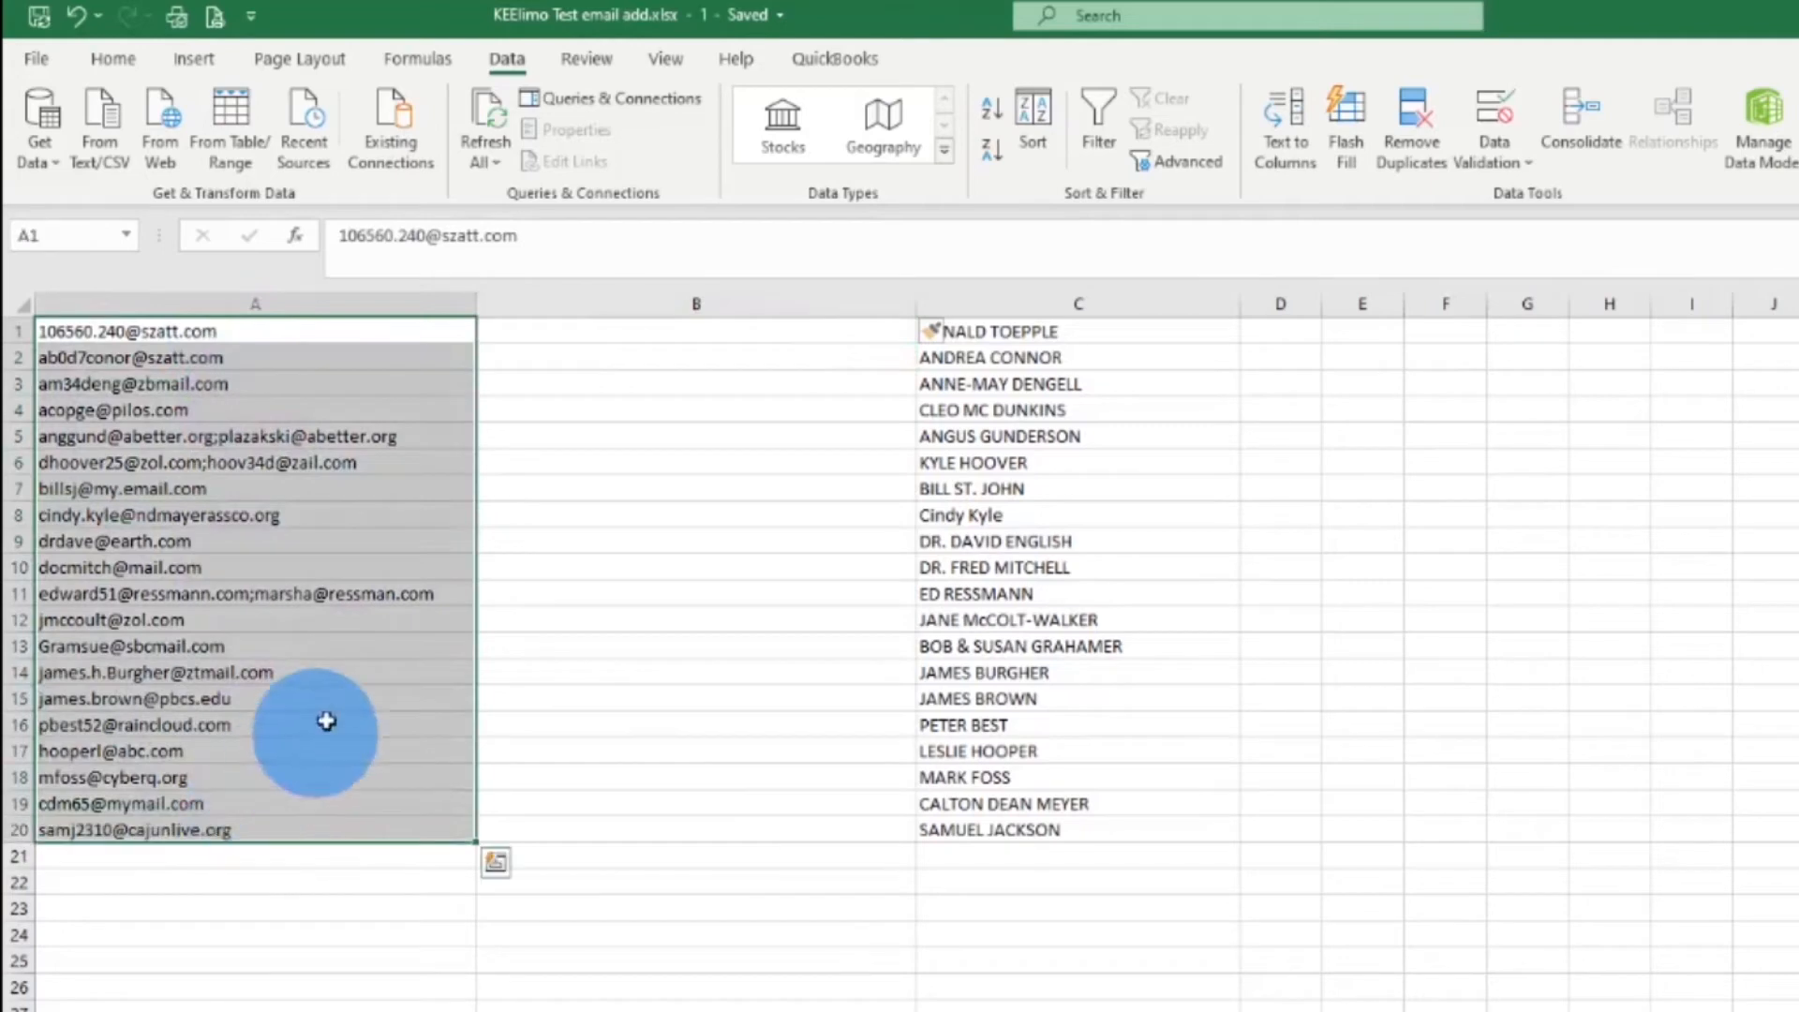
left_click(1282, 143)
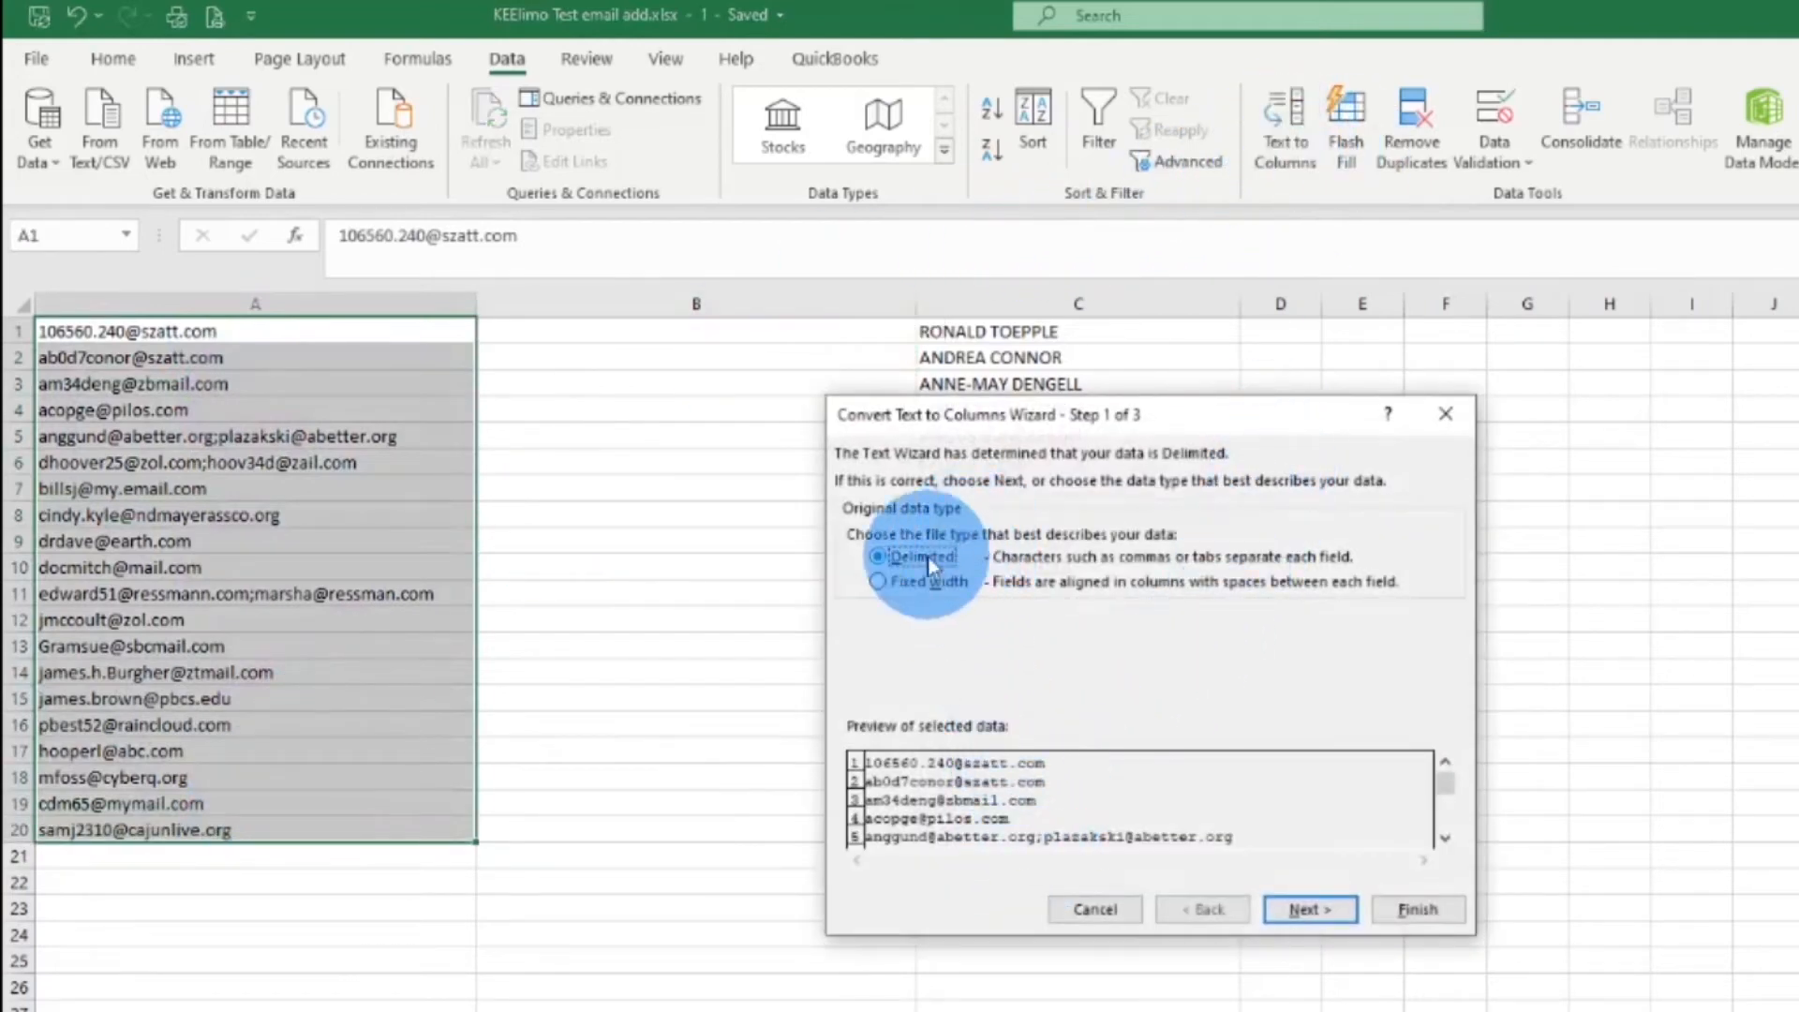
left_click(1322, 912)
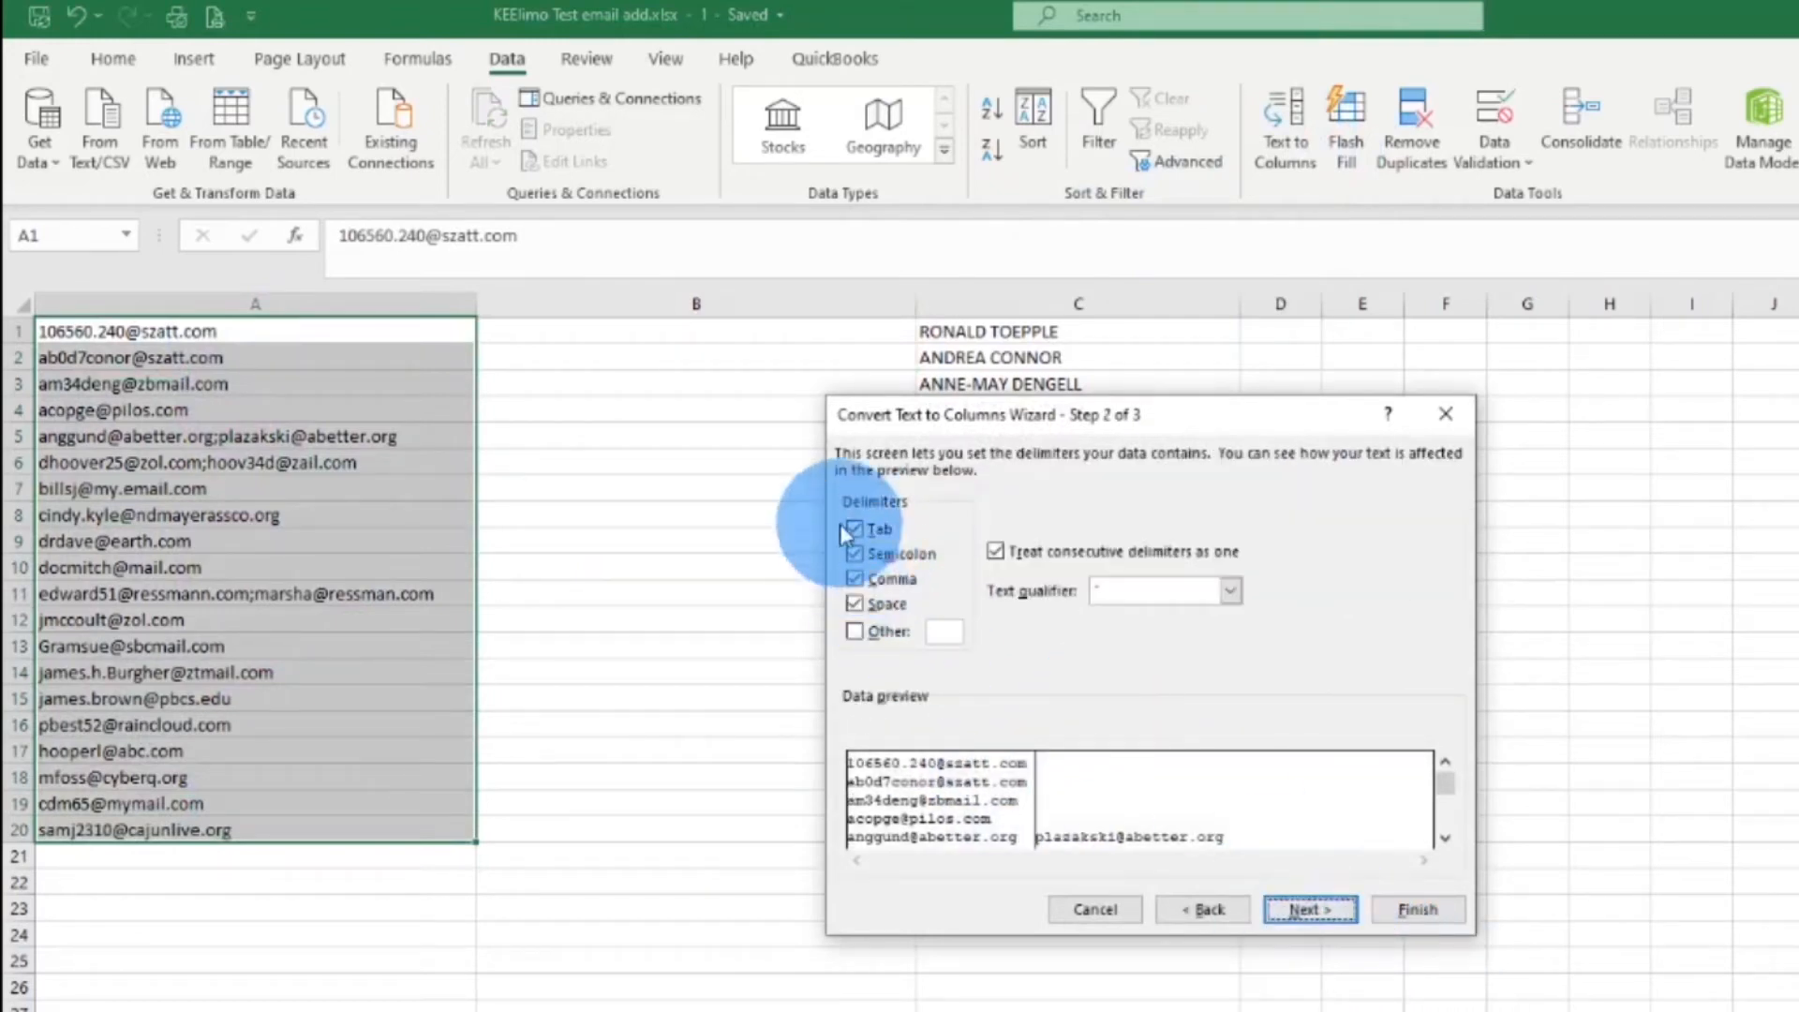
left_click(1336, 918)
left_click(1415, 914)
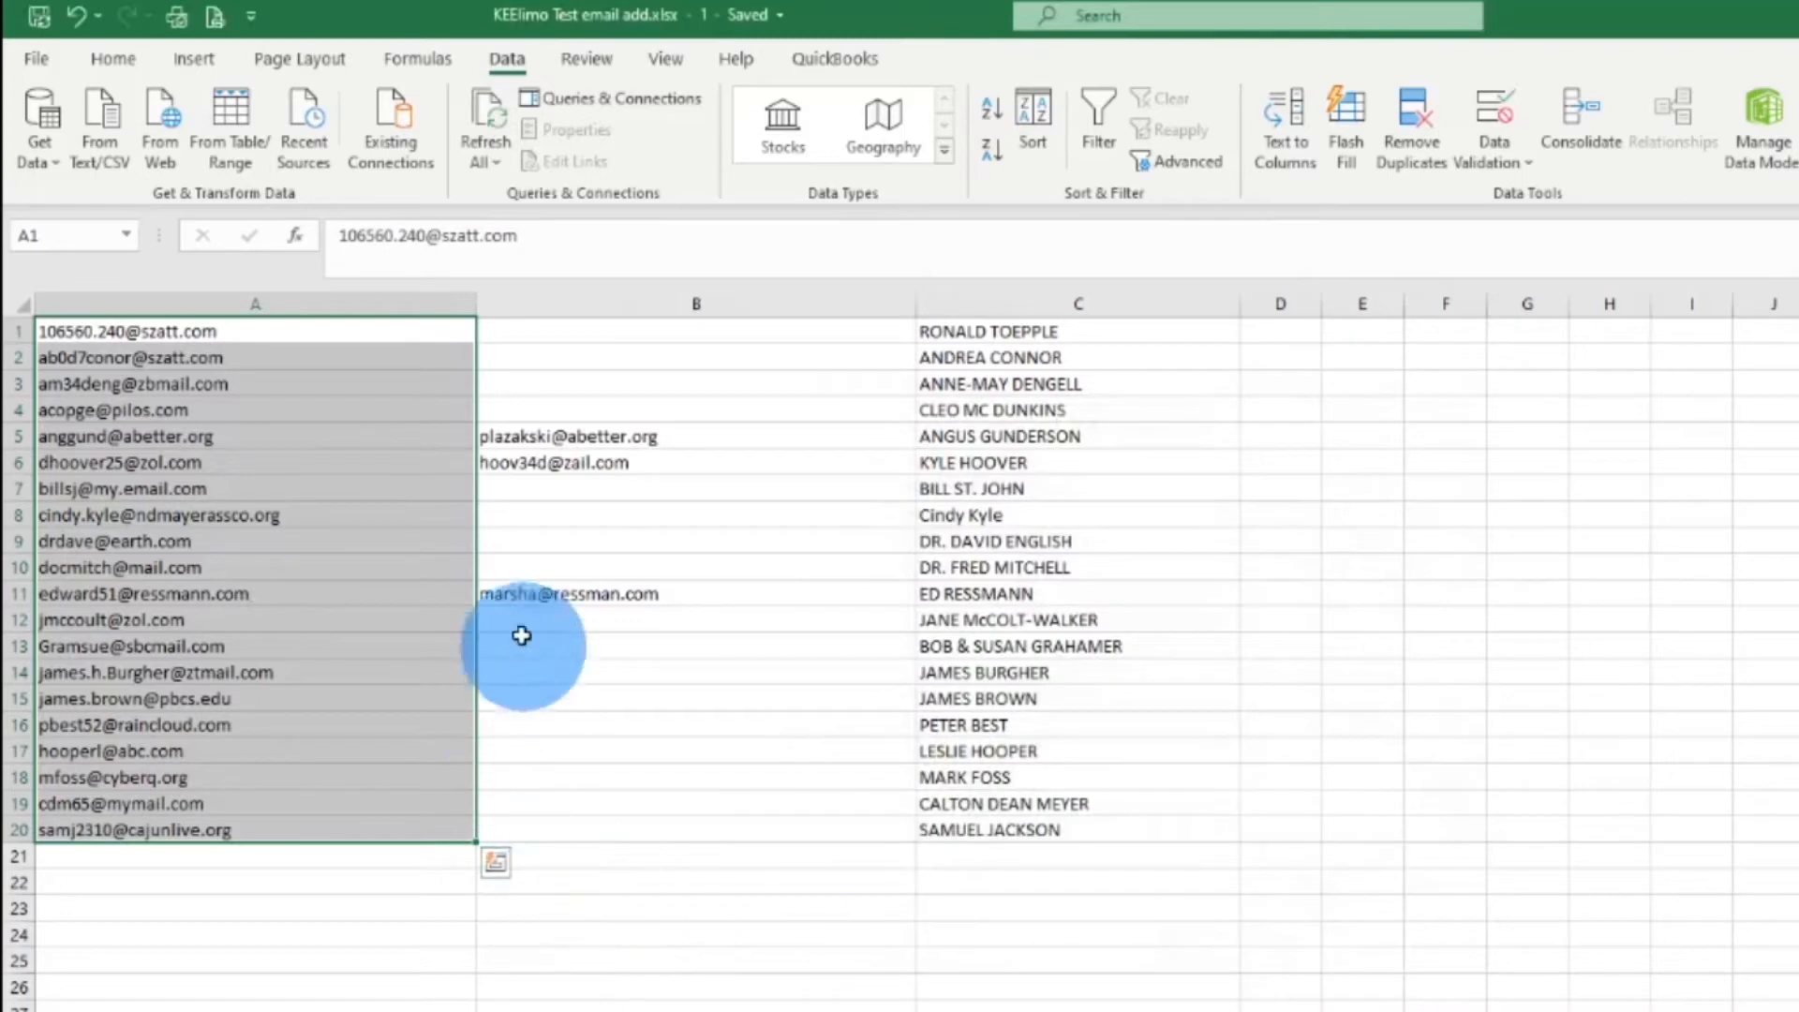
left_click(614, 594)
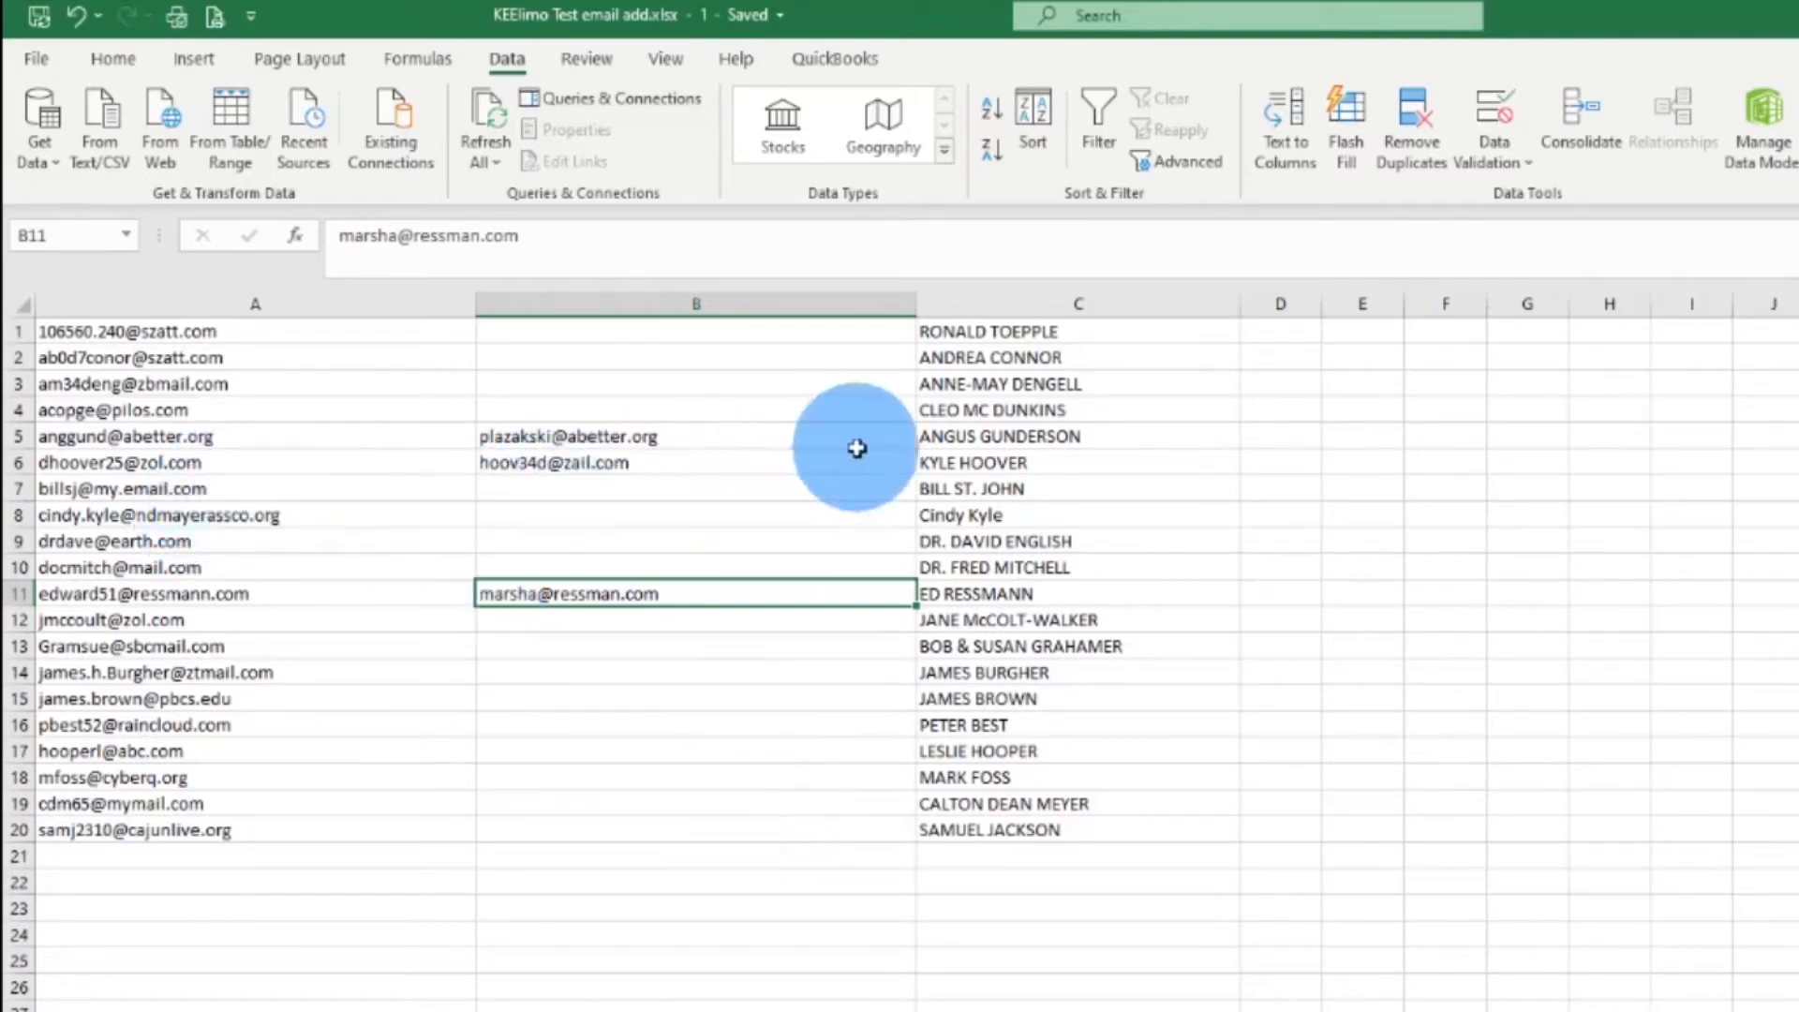
left_click(143, 432)
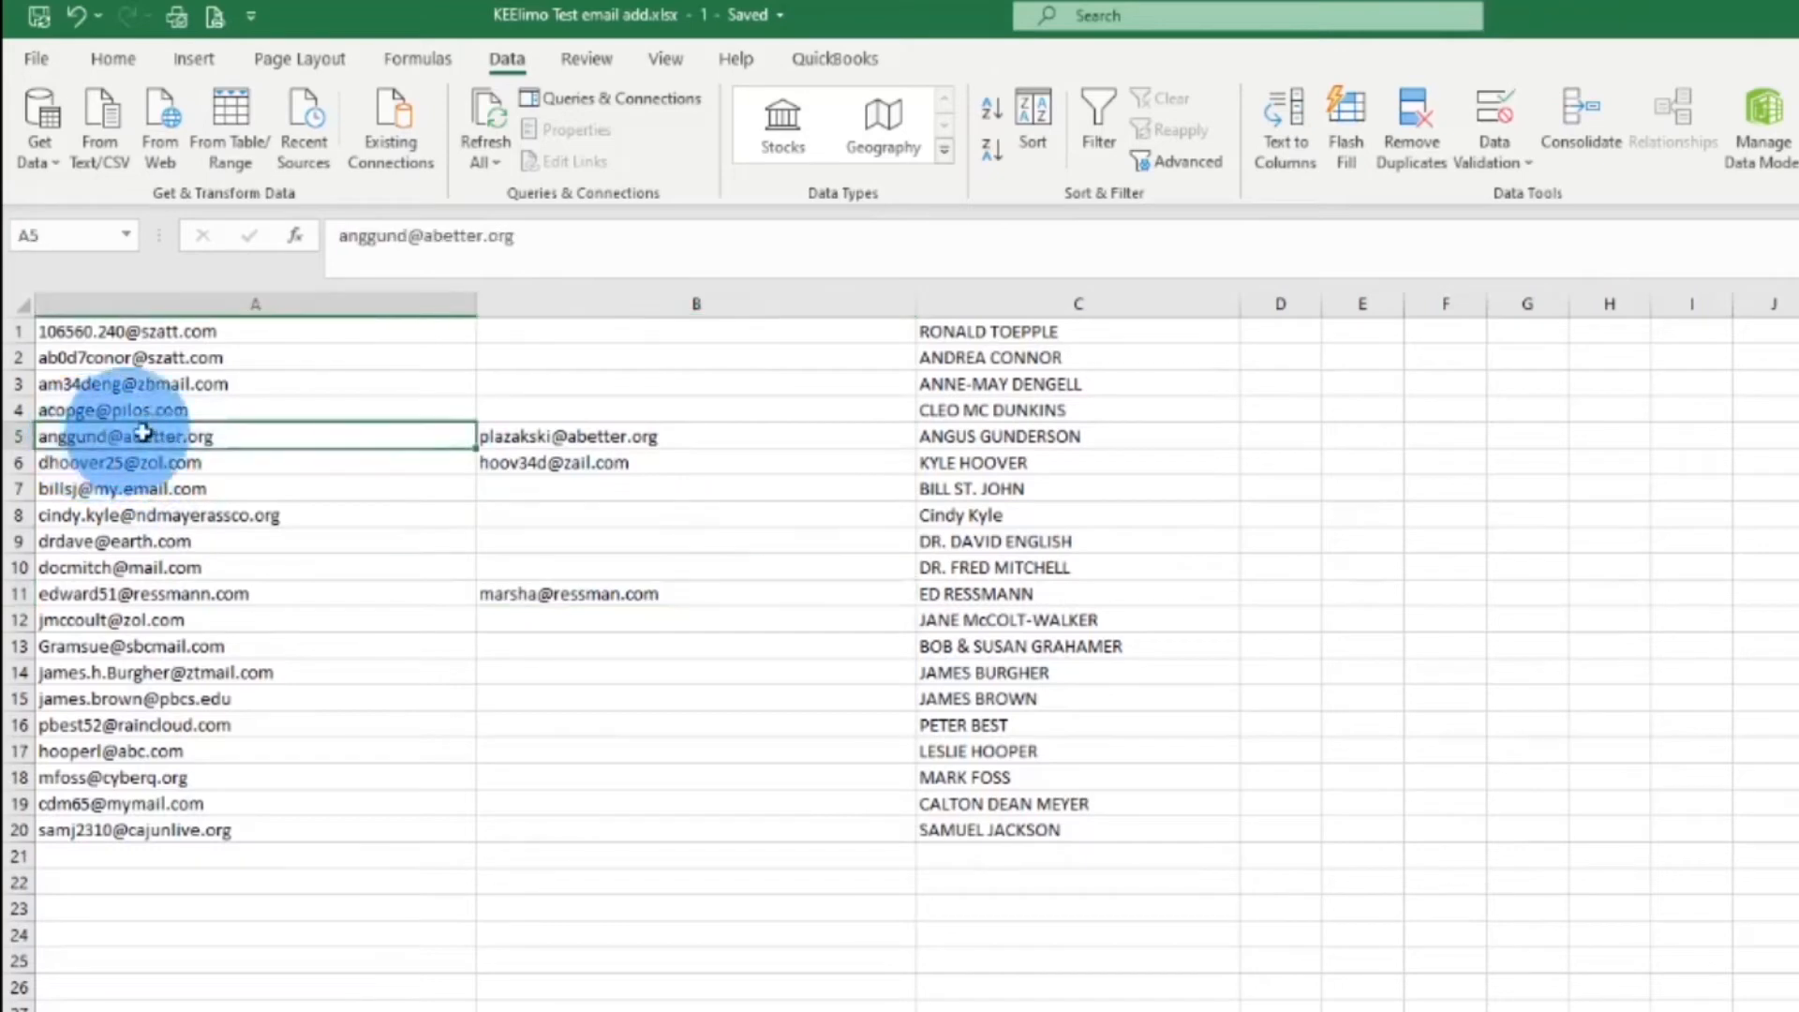
left_click(970, 438)
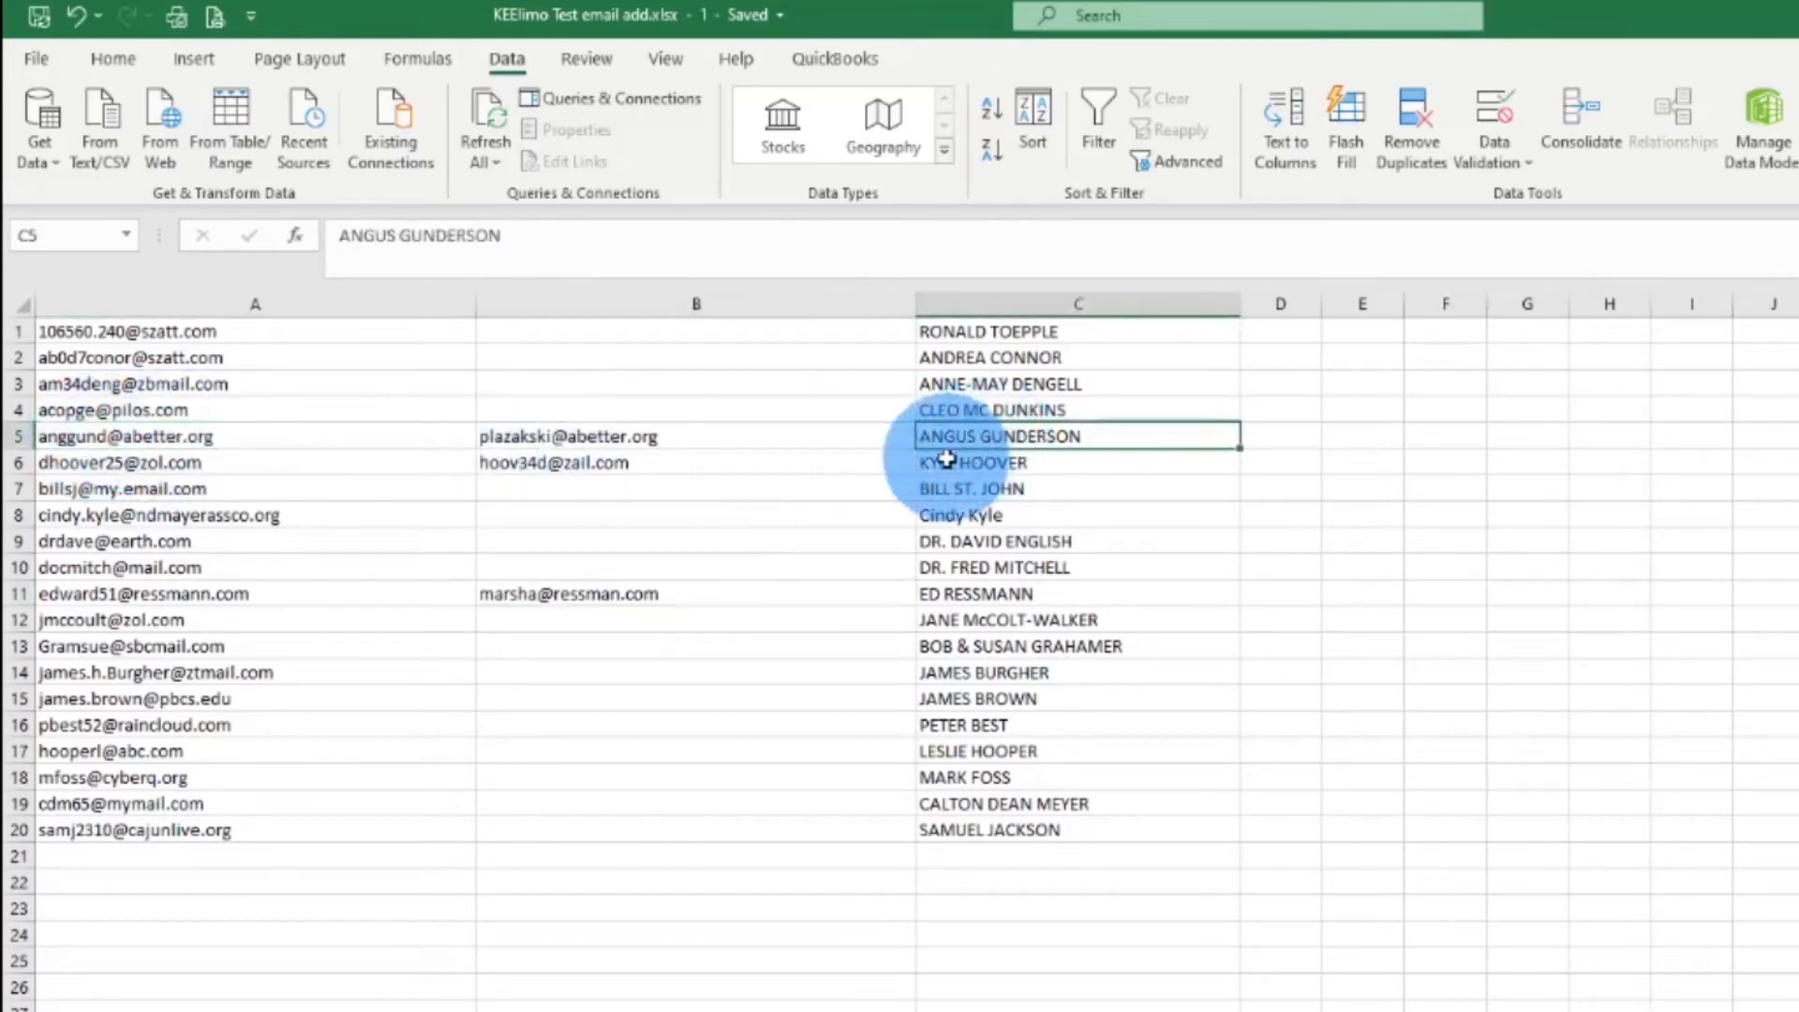
left_click(251, 438)
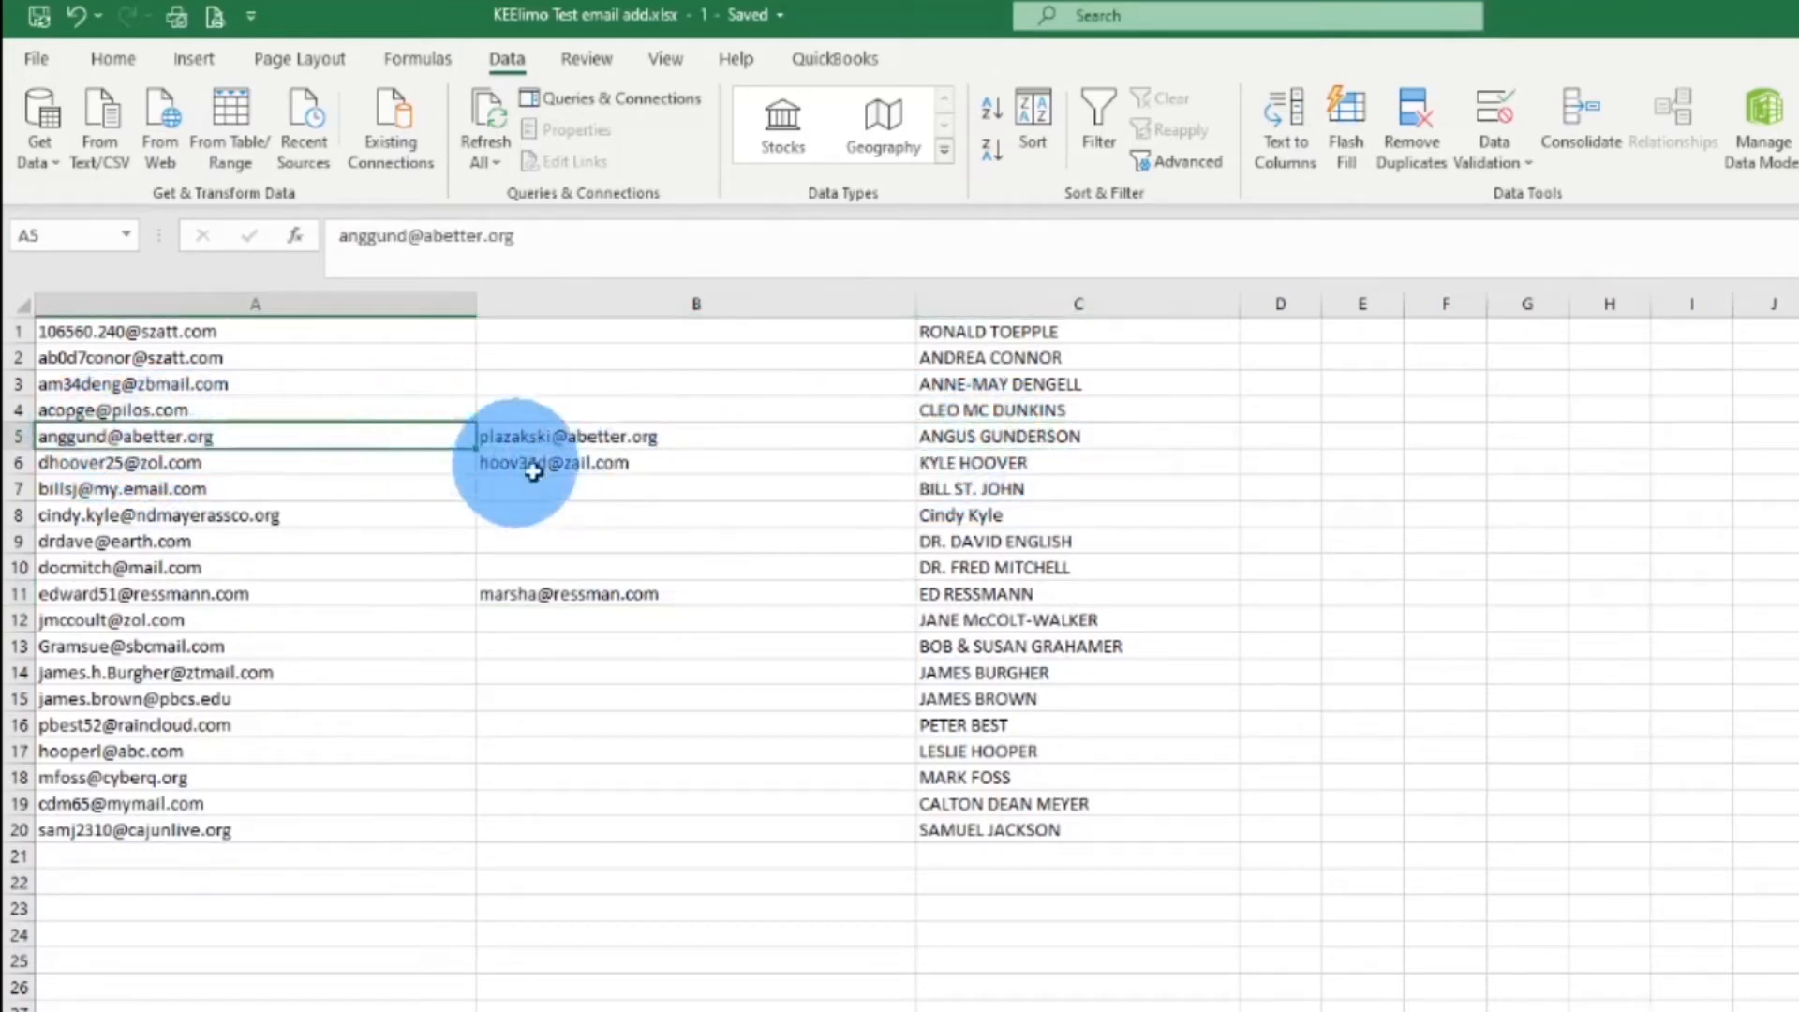
left_click(535, 433)
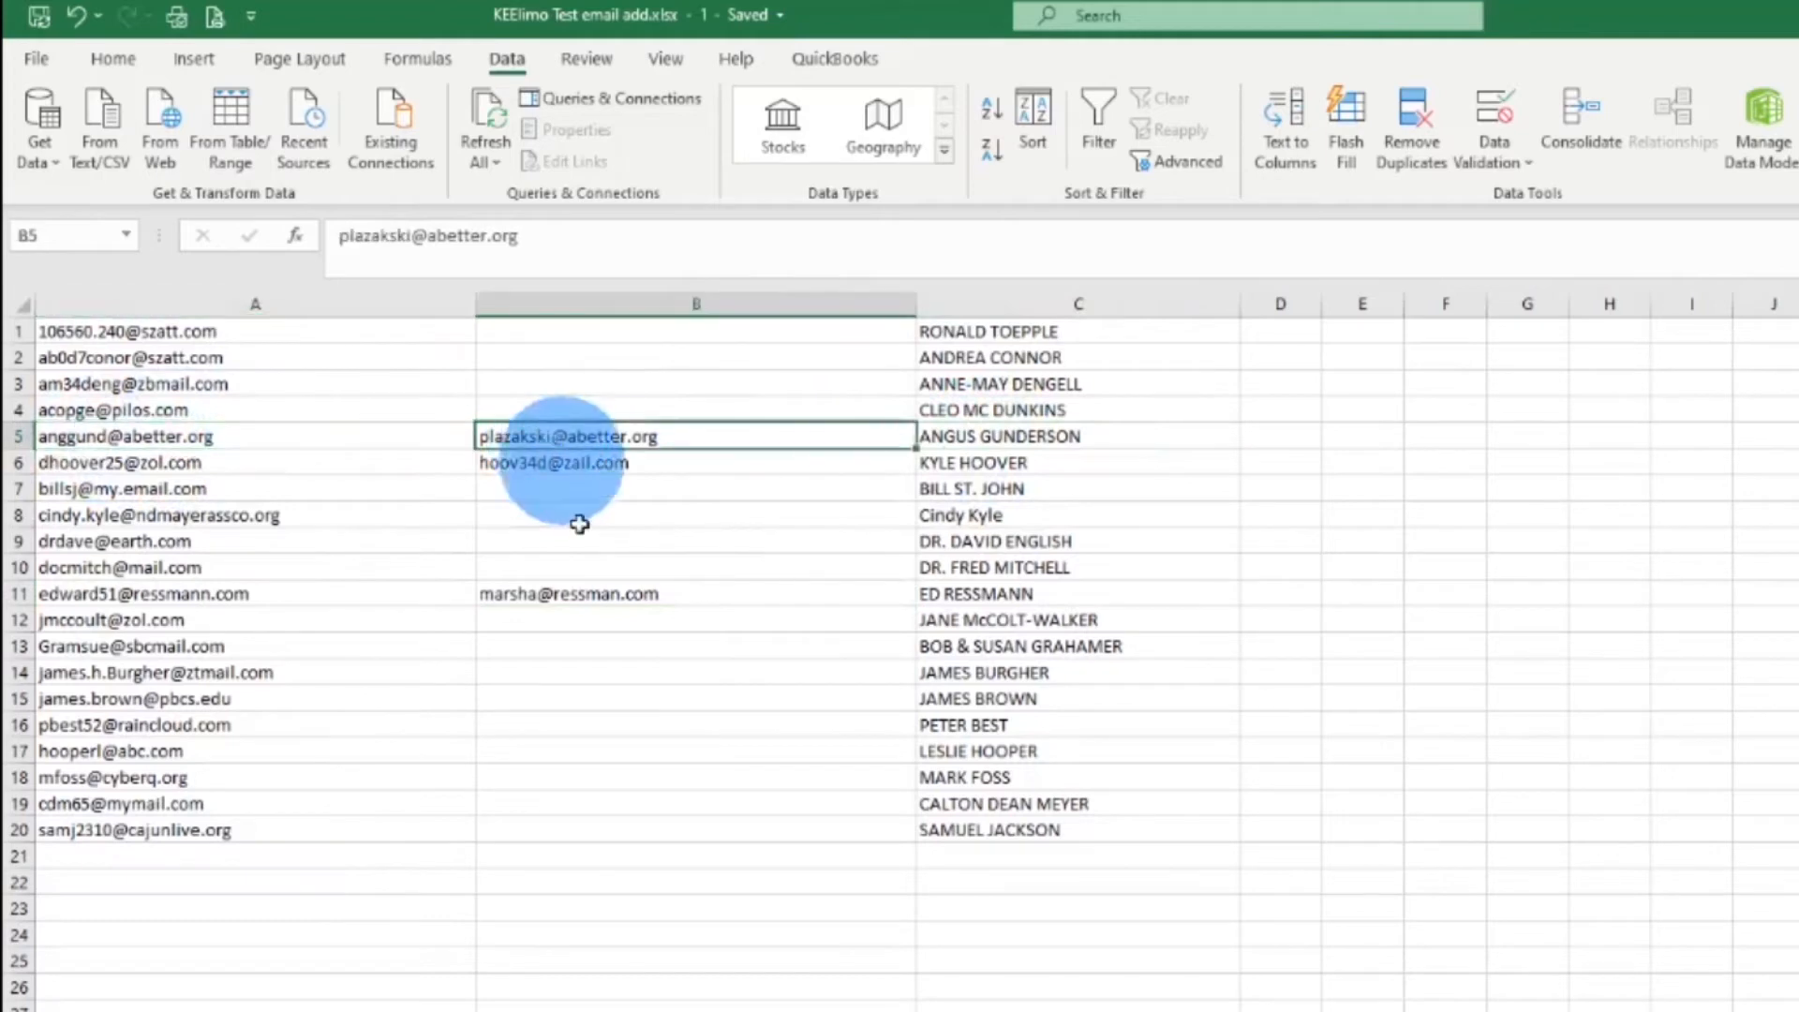
left_click(91, 433)
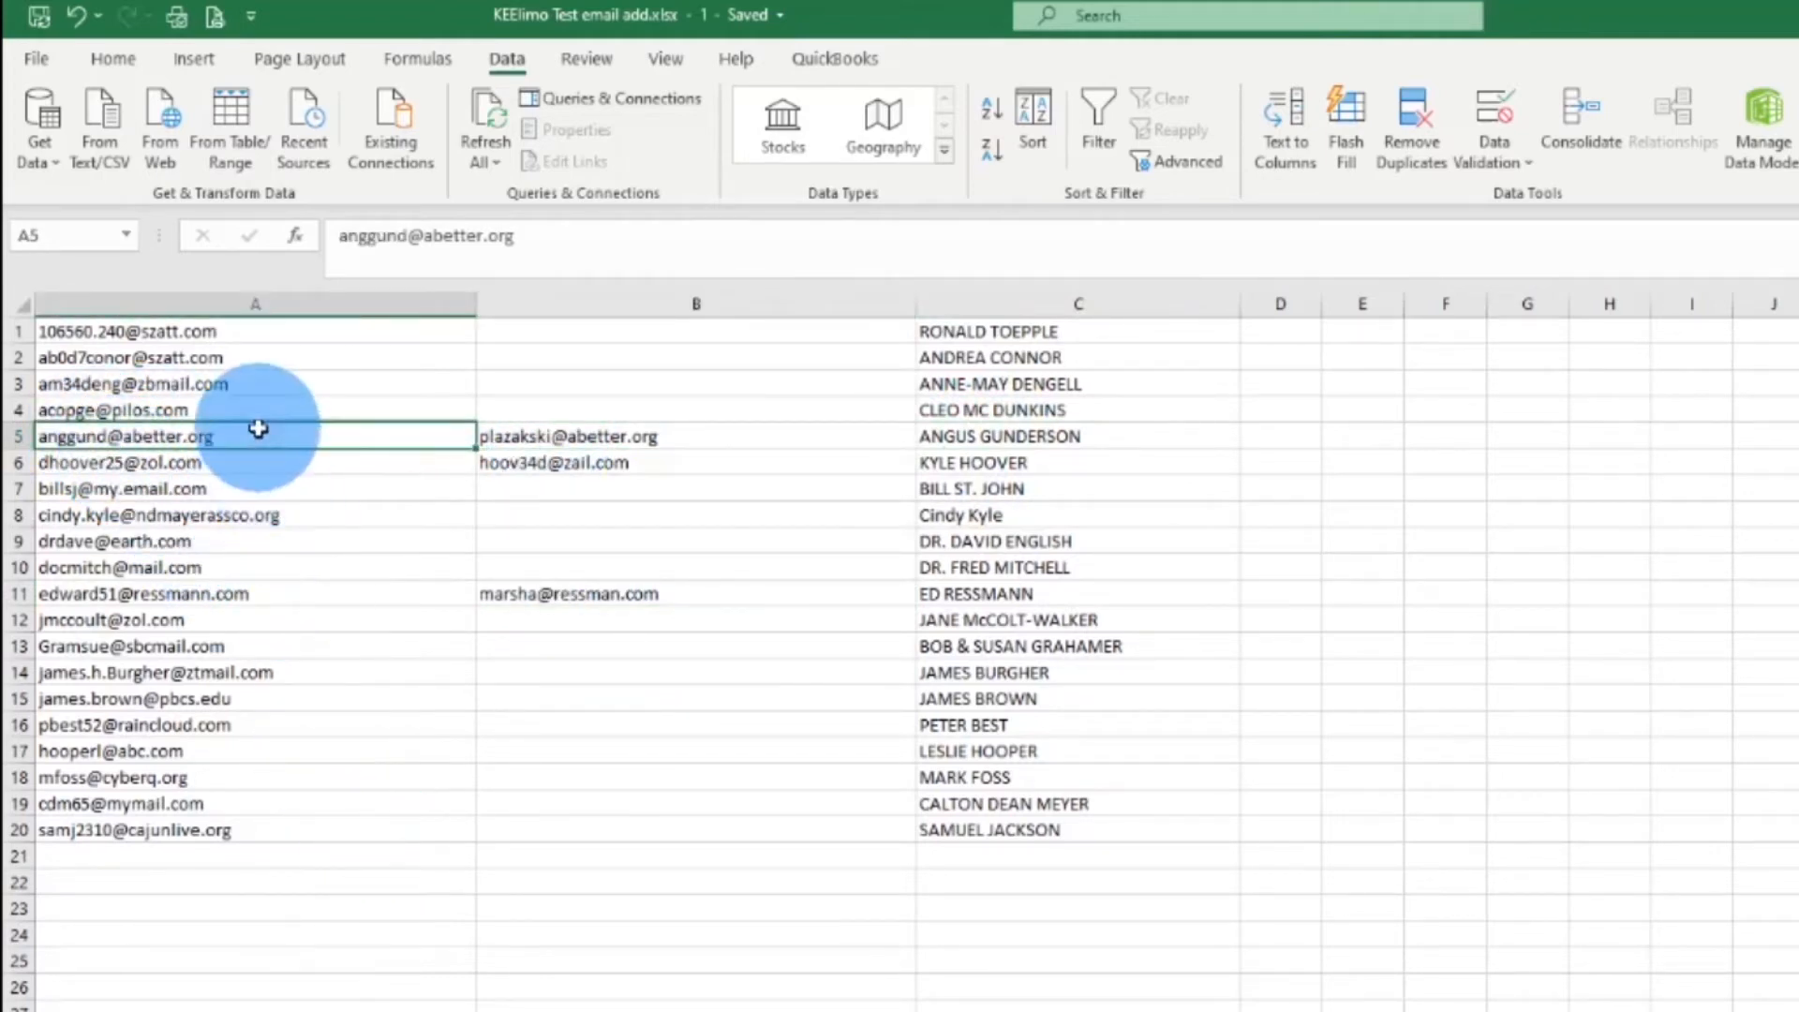
left_click(522, 441)
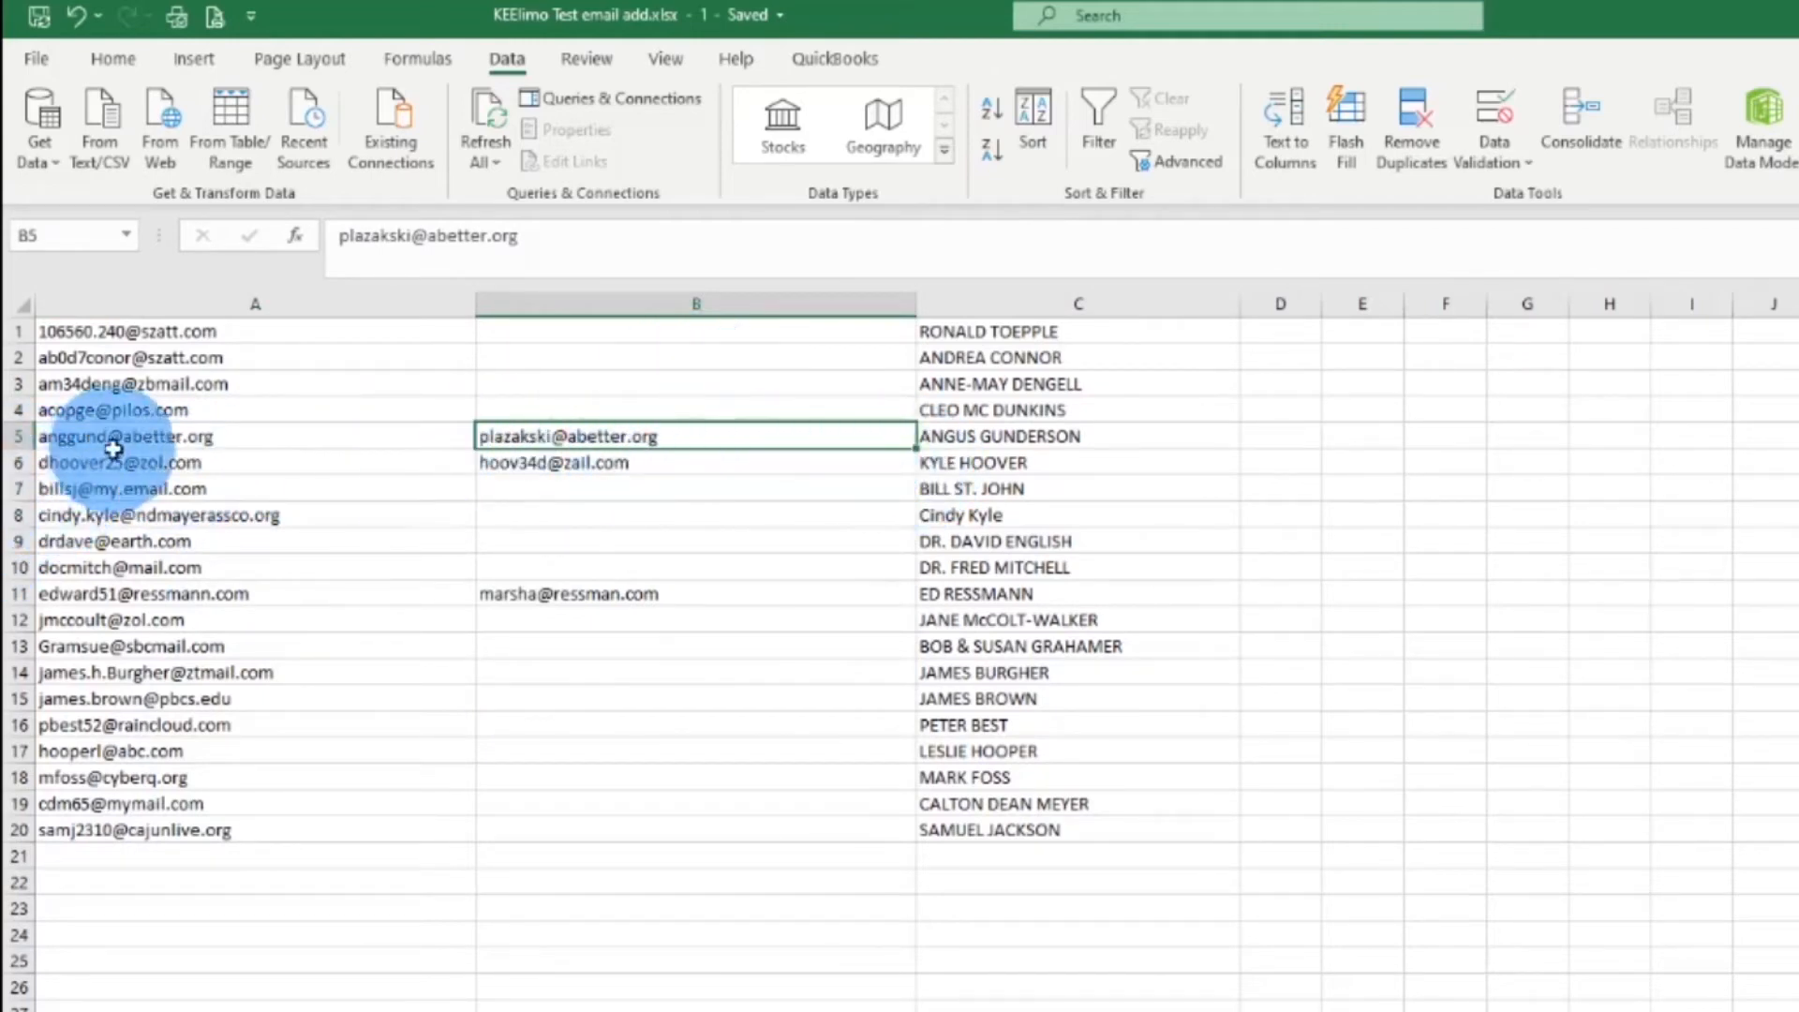
Insert a blank row above row 6
left_click(22, 463)
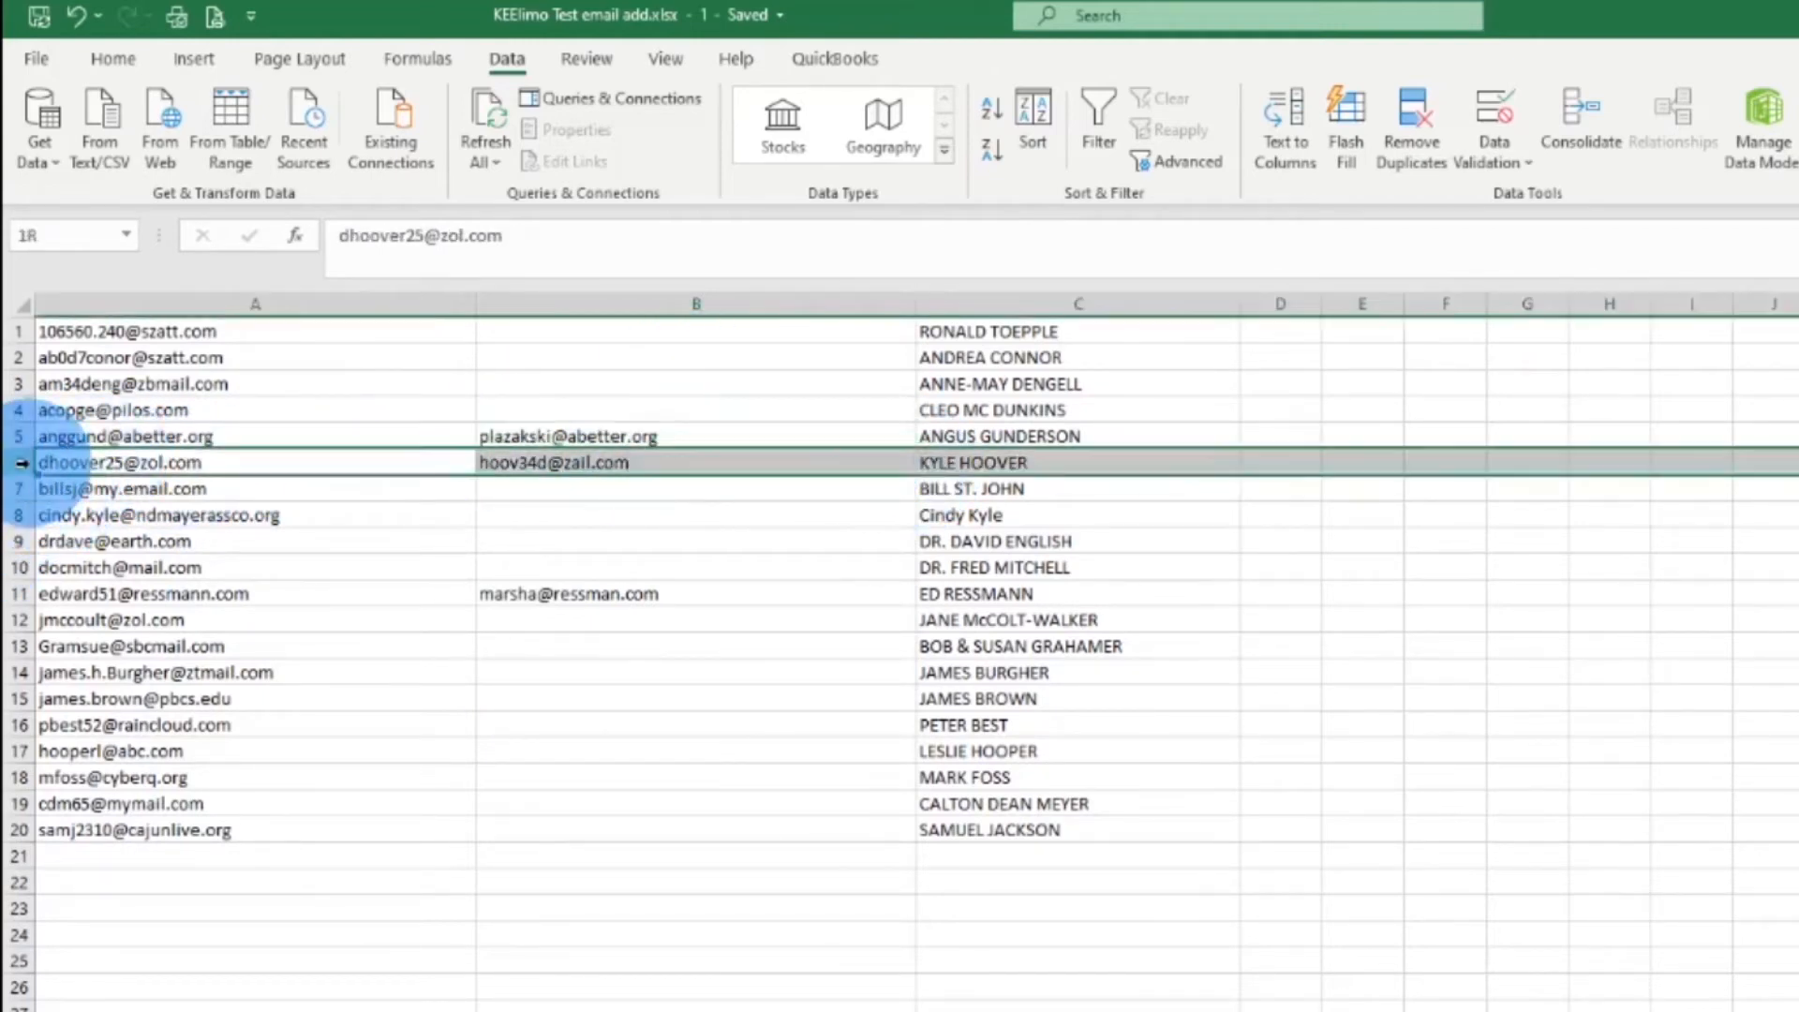
right_click(23, 463)
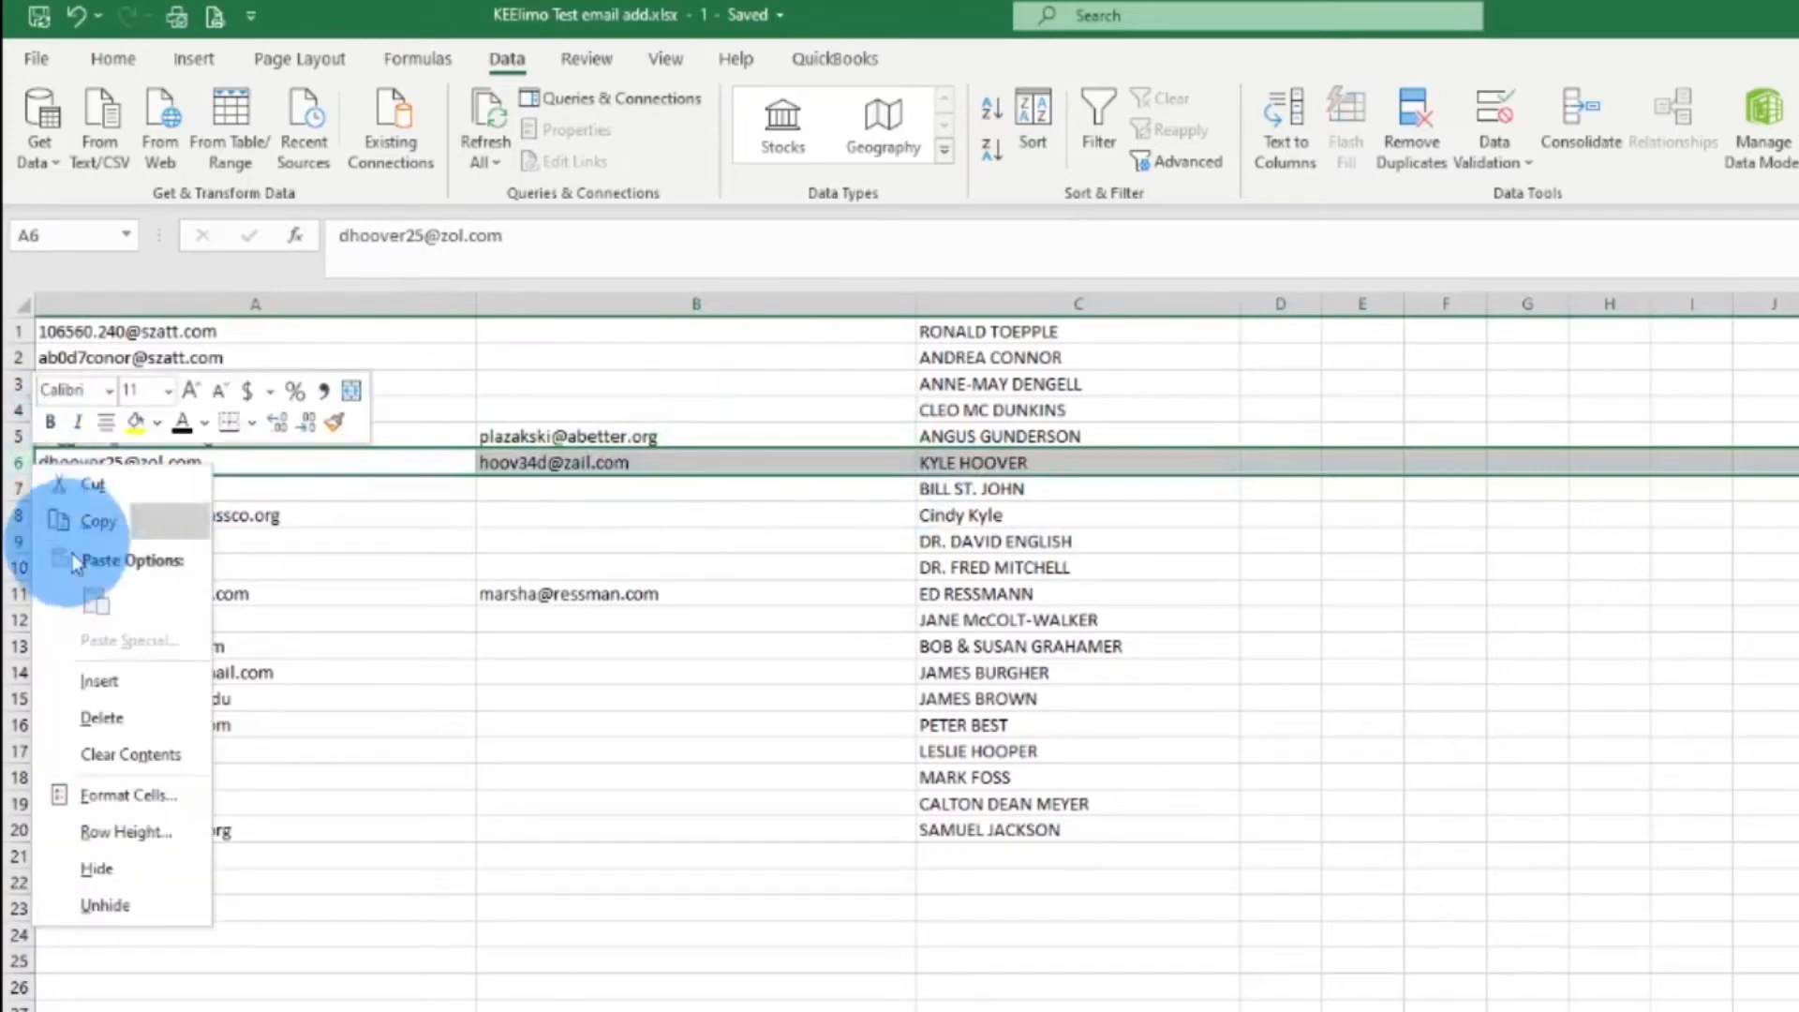
left_click(124, 677)
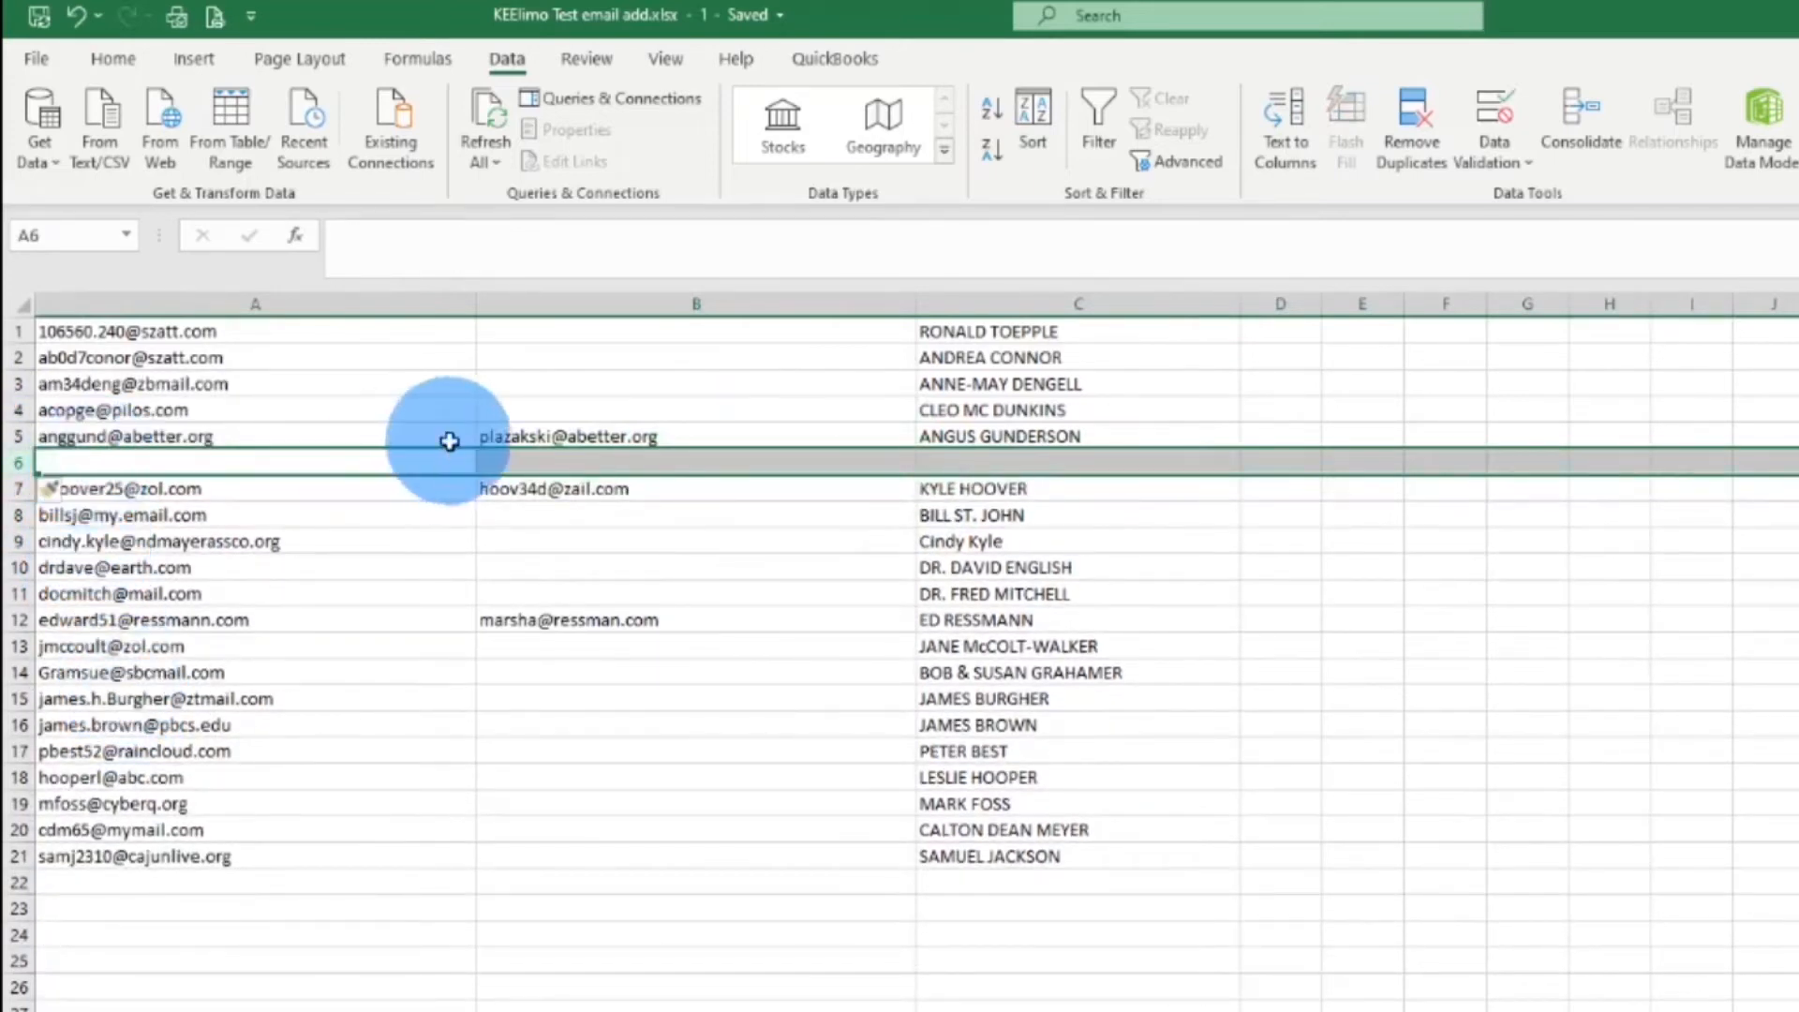
Move B5's second address into A6 and begin typing the contact's name in C6
left_click(594, 433)
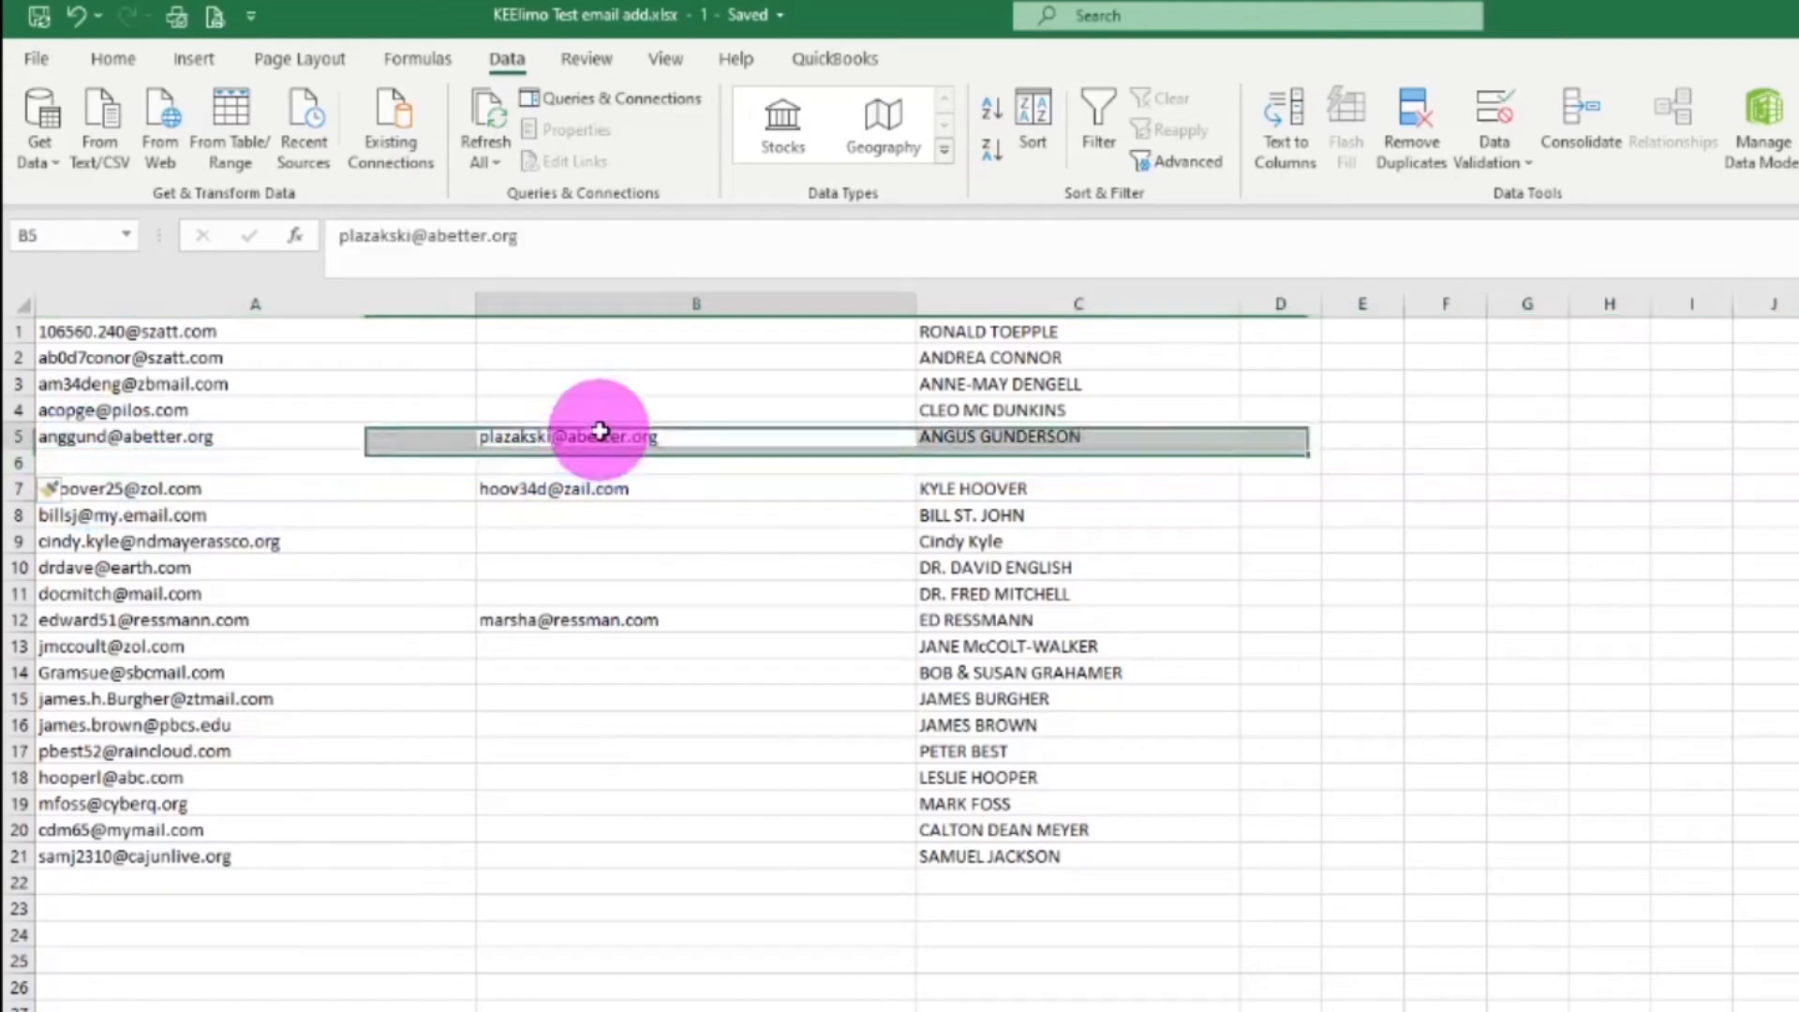
left_click_drag(627, 453, 331, 473)
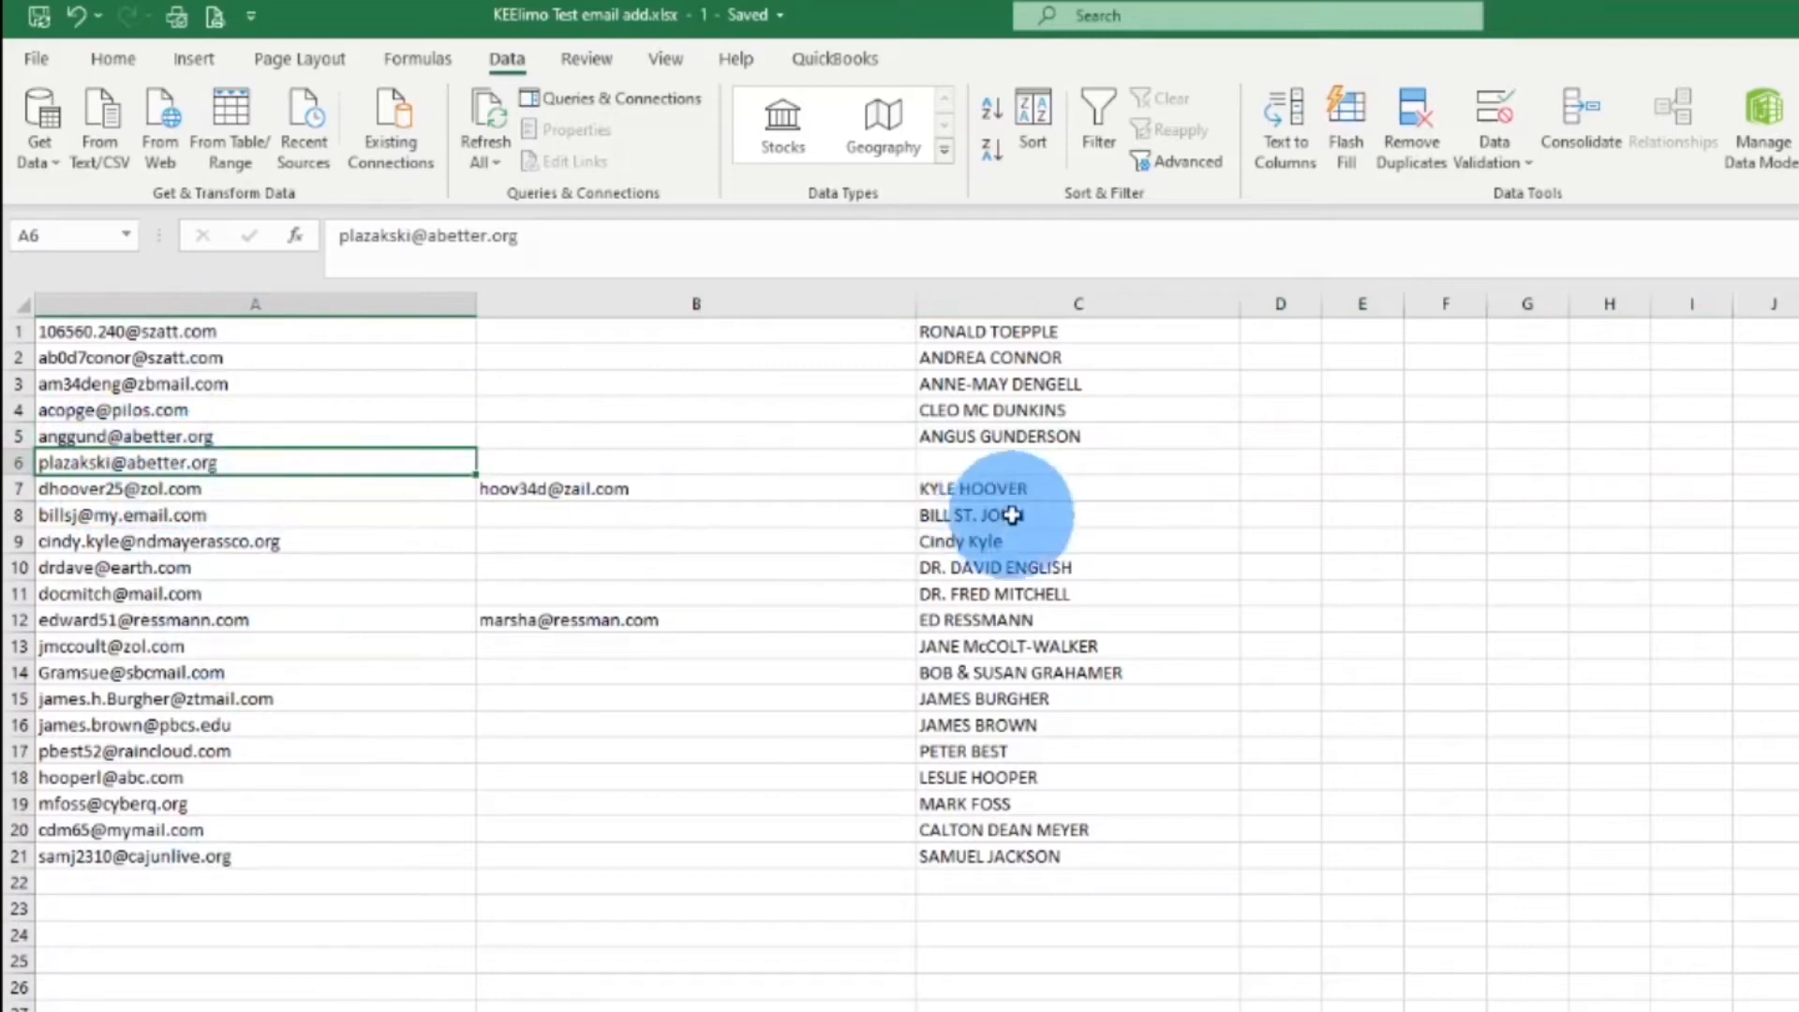
left_click(991, 458)
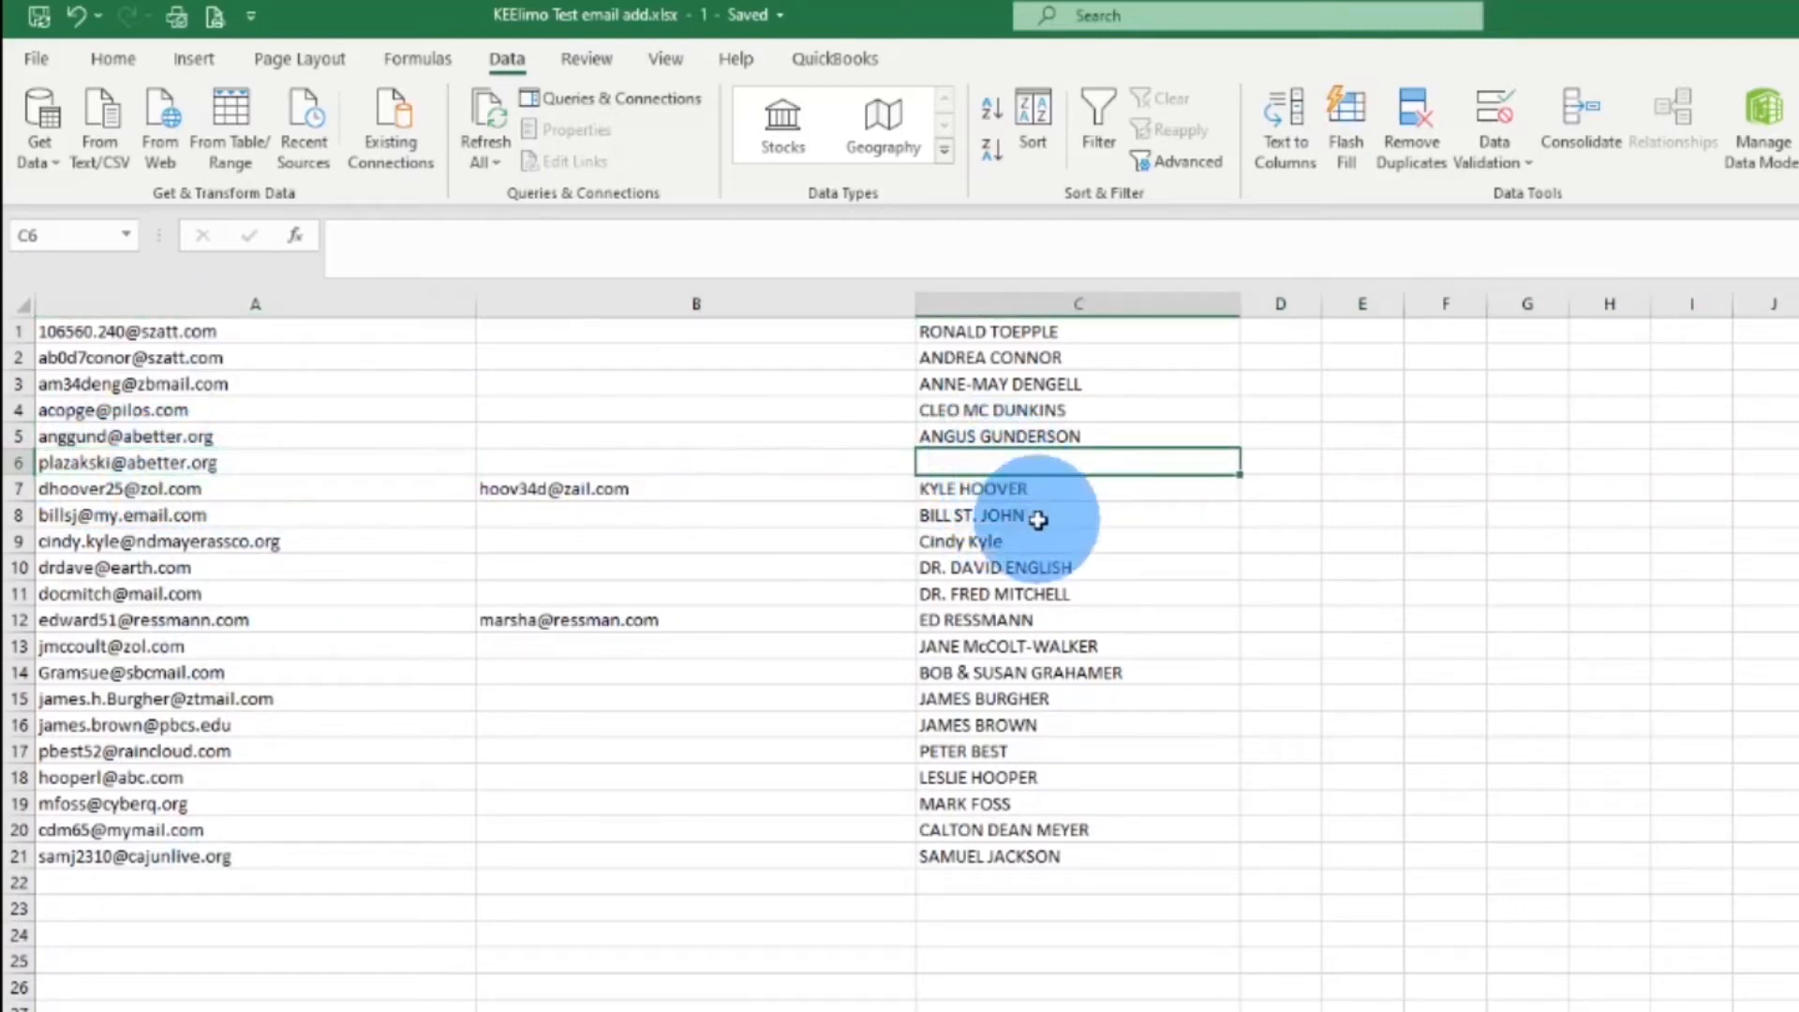
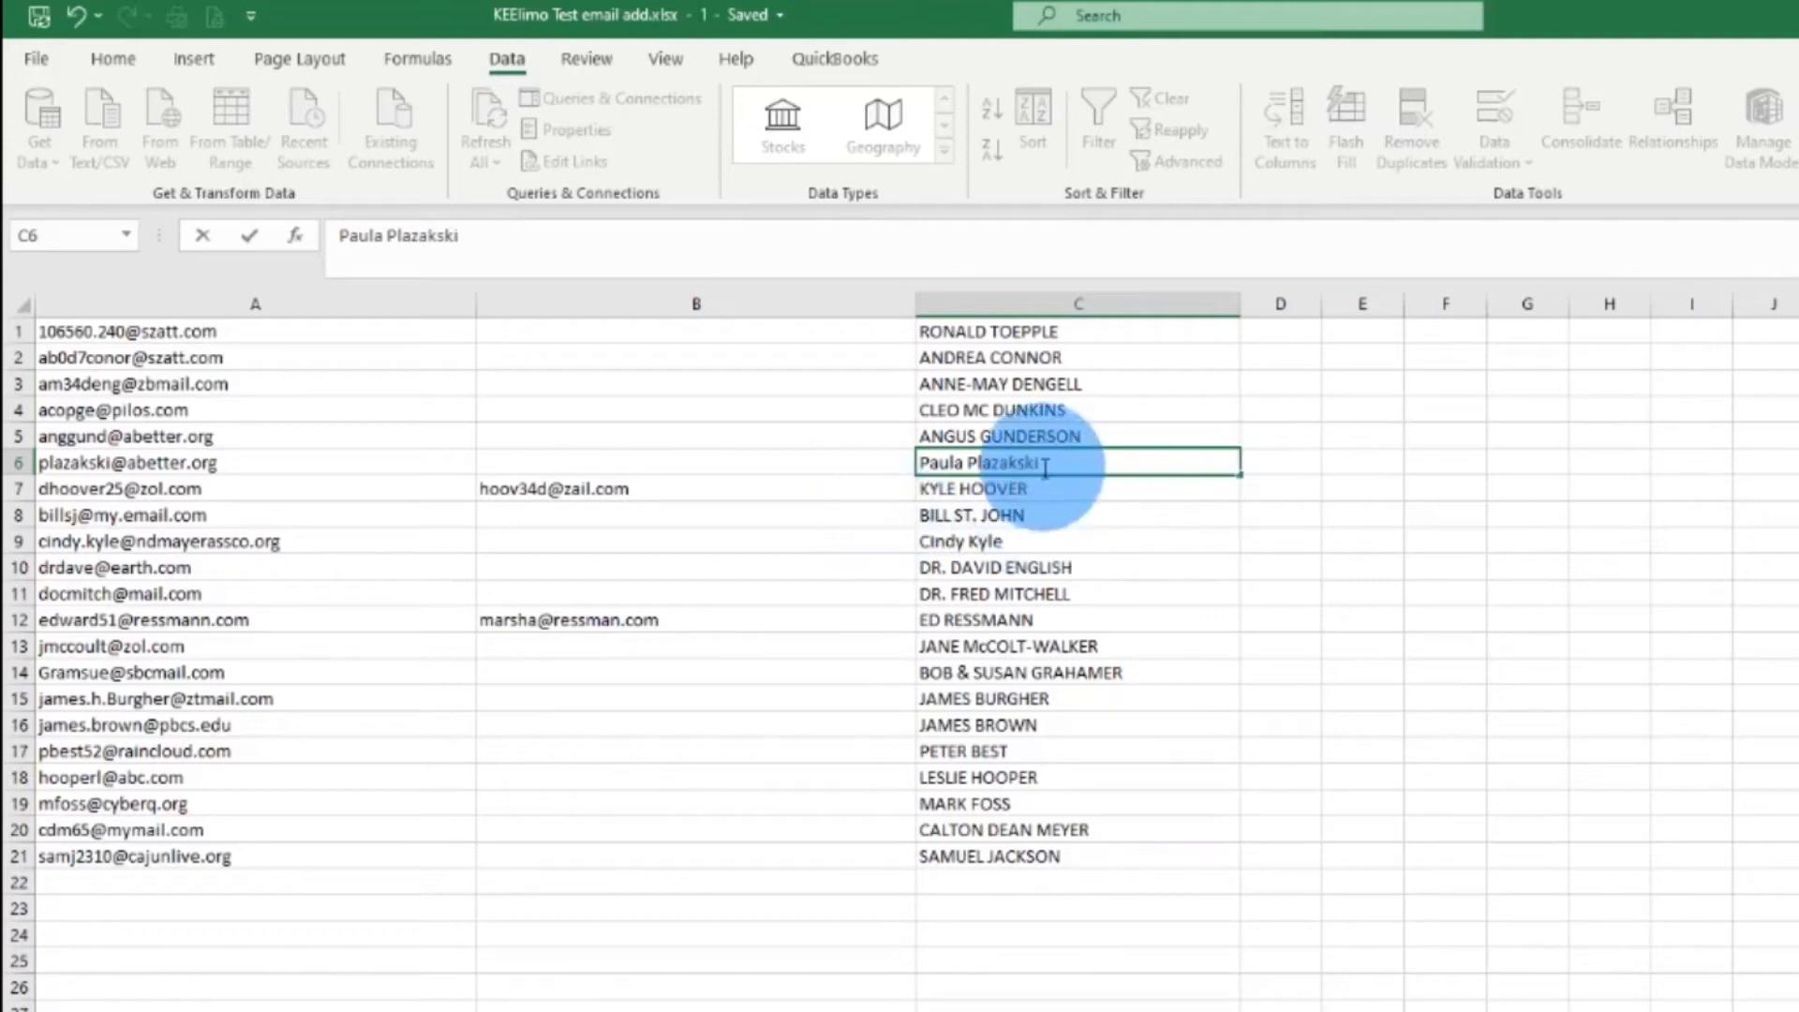
Commit the name in C6, check row 7, and select its extra address in B7
left_click(1004, 514)
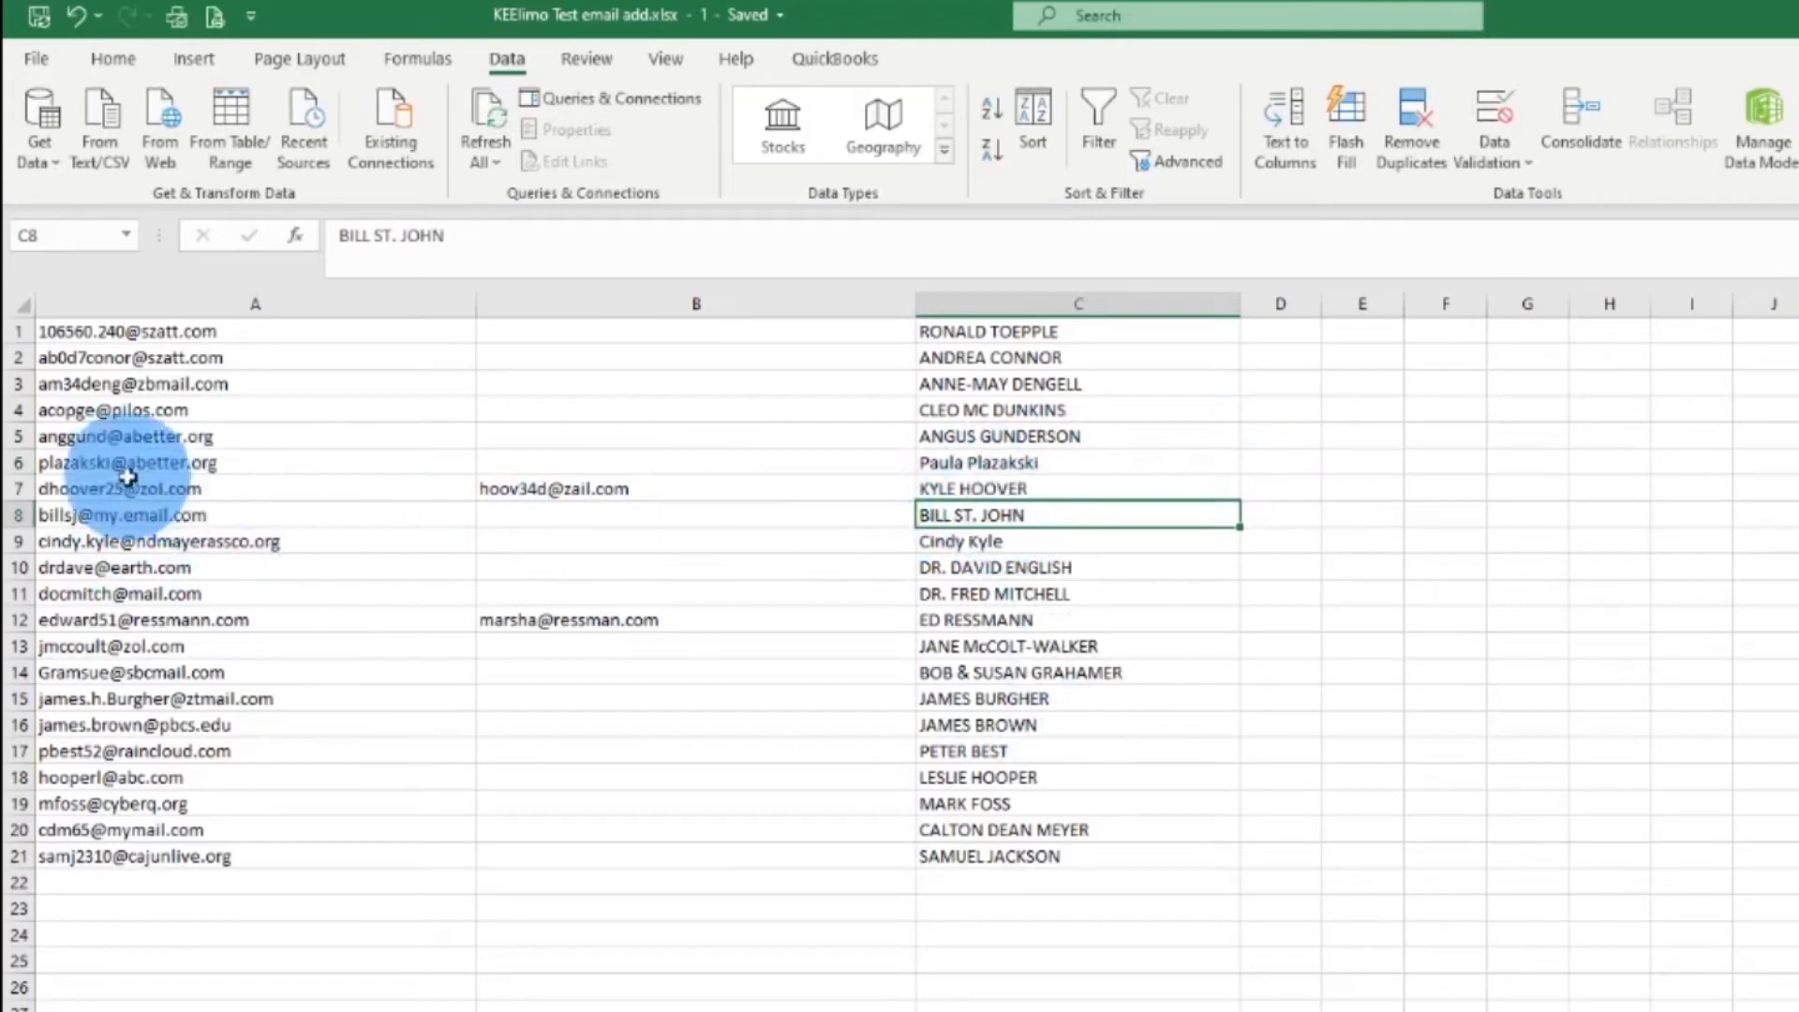
left_click(120, 510)
left_click(114, 491)
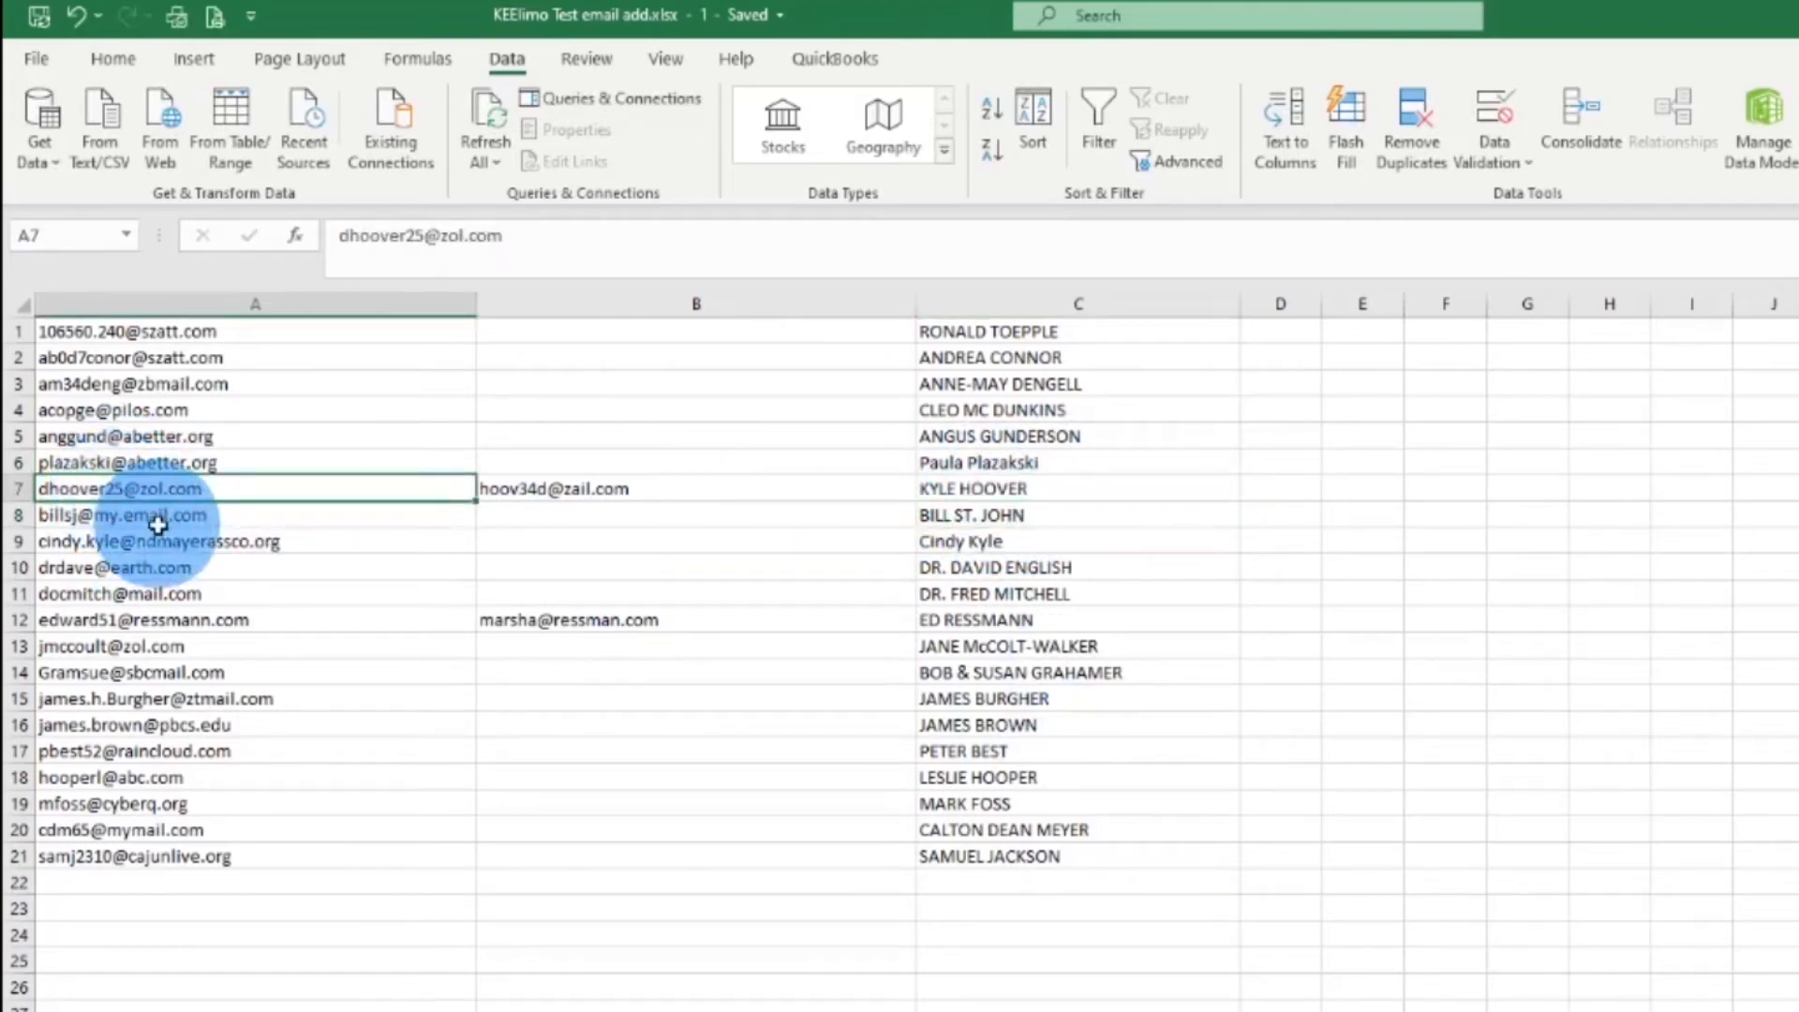
left_click(975, 489)
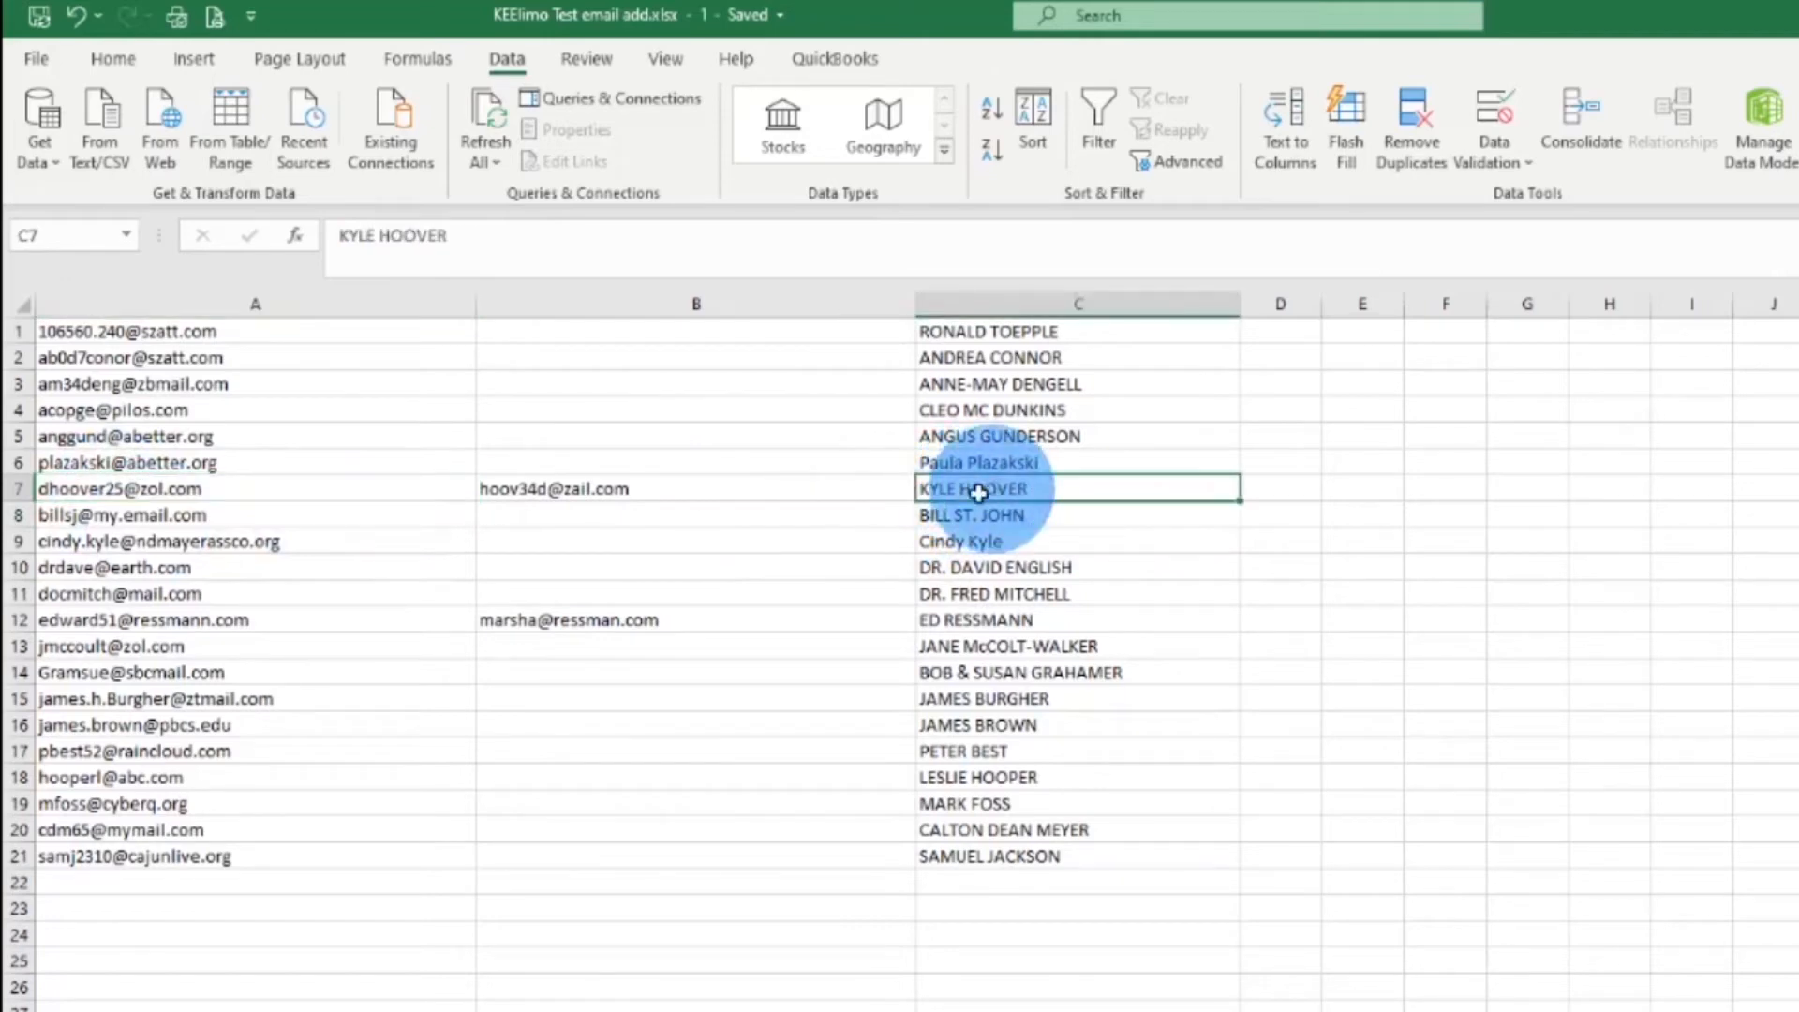
left_click(732, 492)
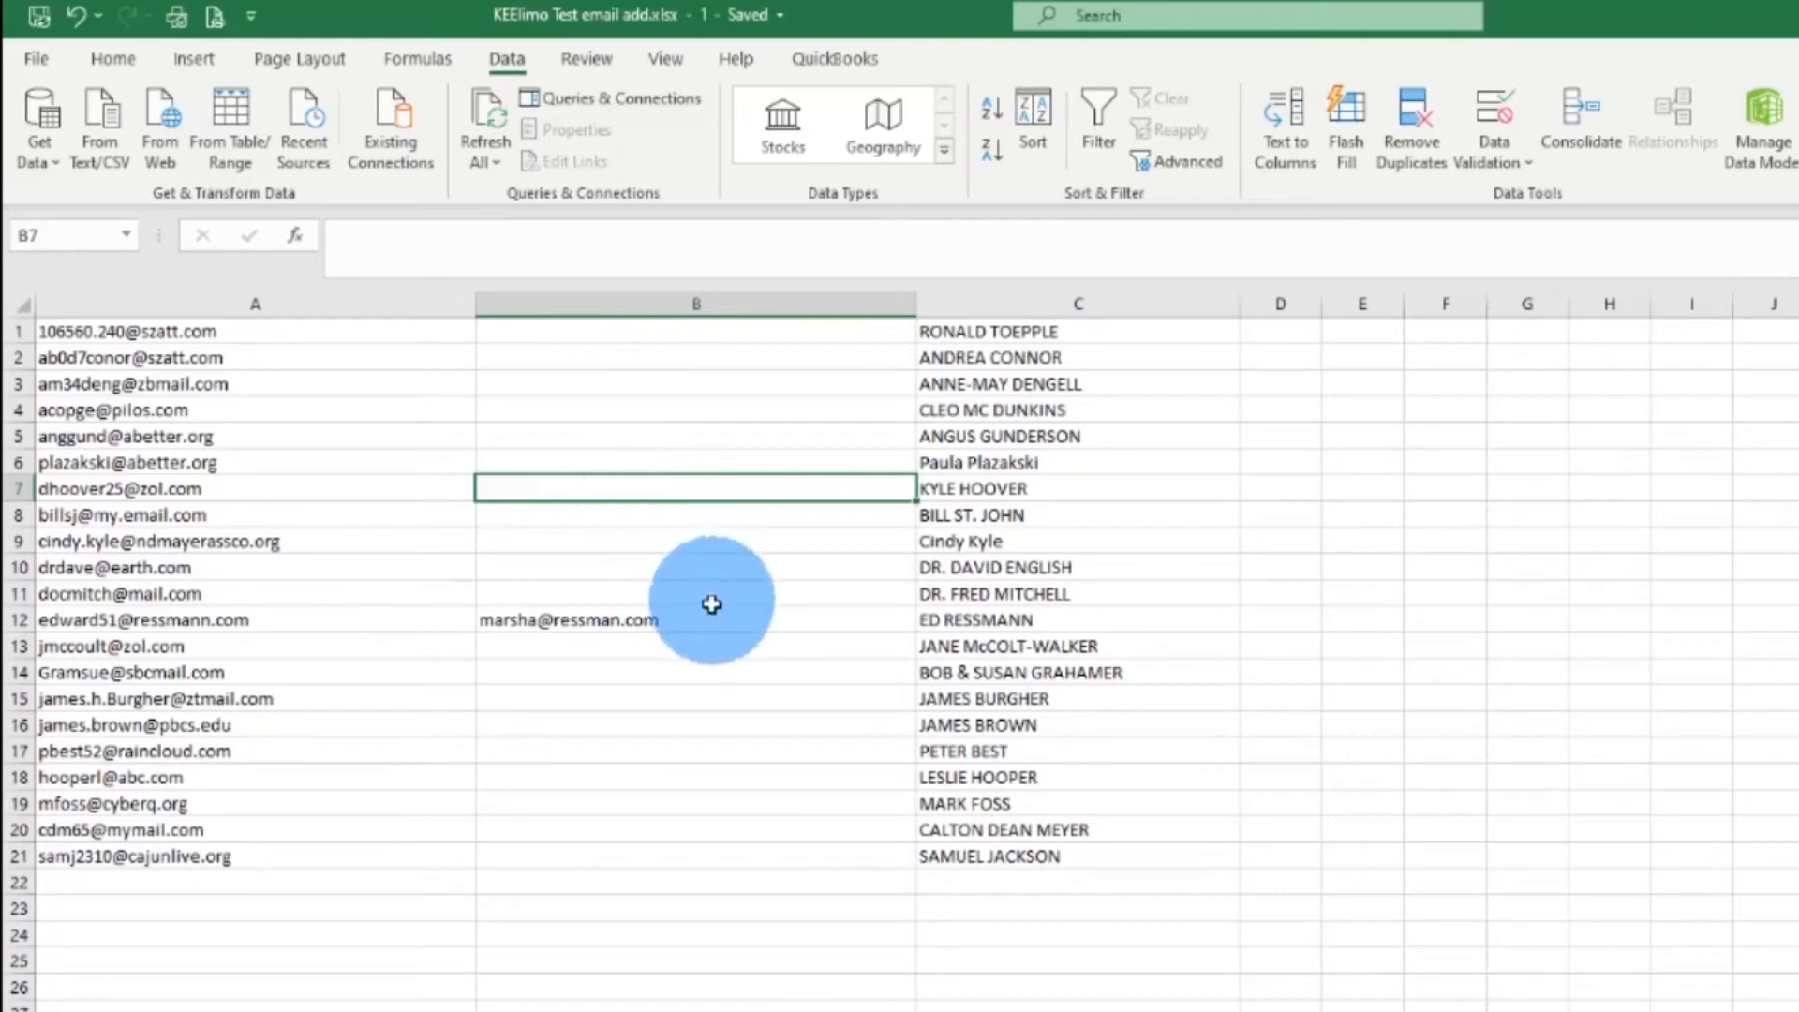
Insert a blank row above row 13
left_click(23, 620)
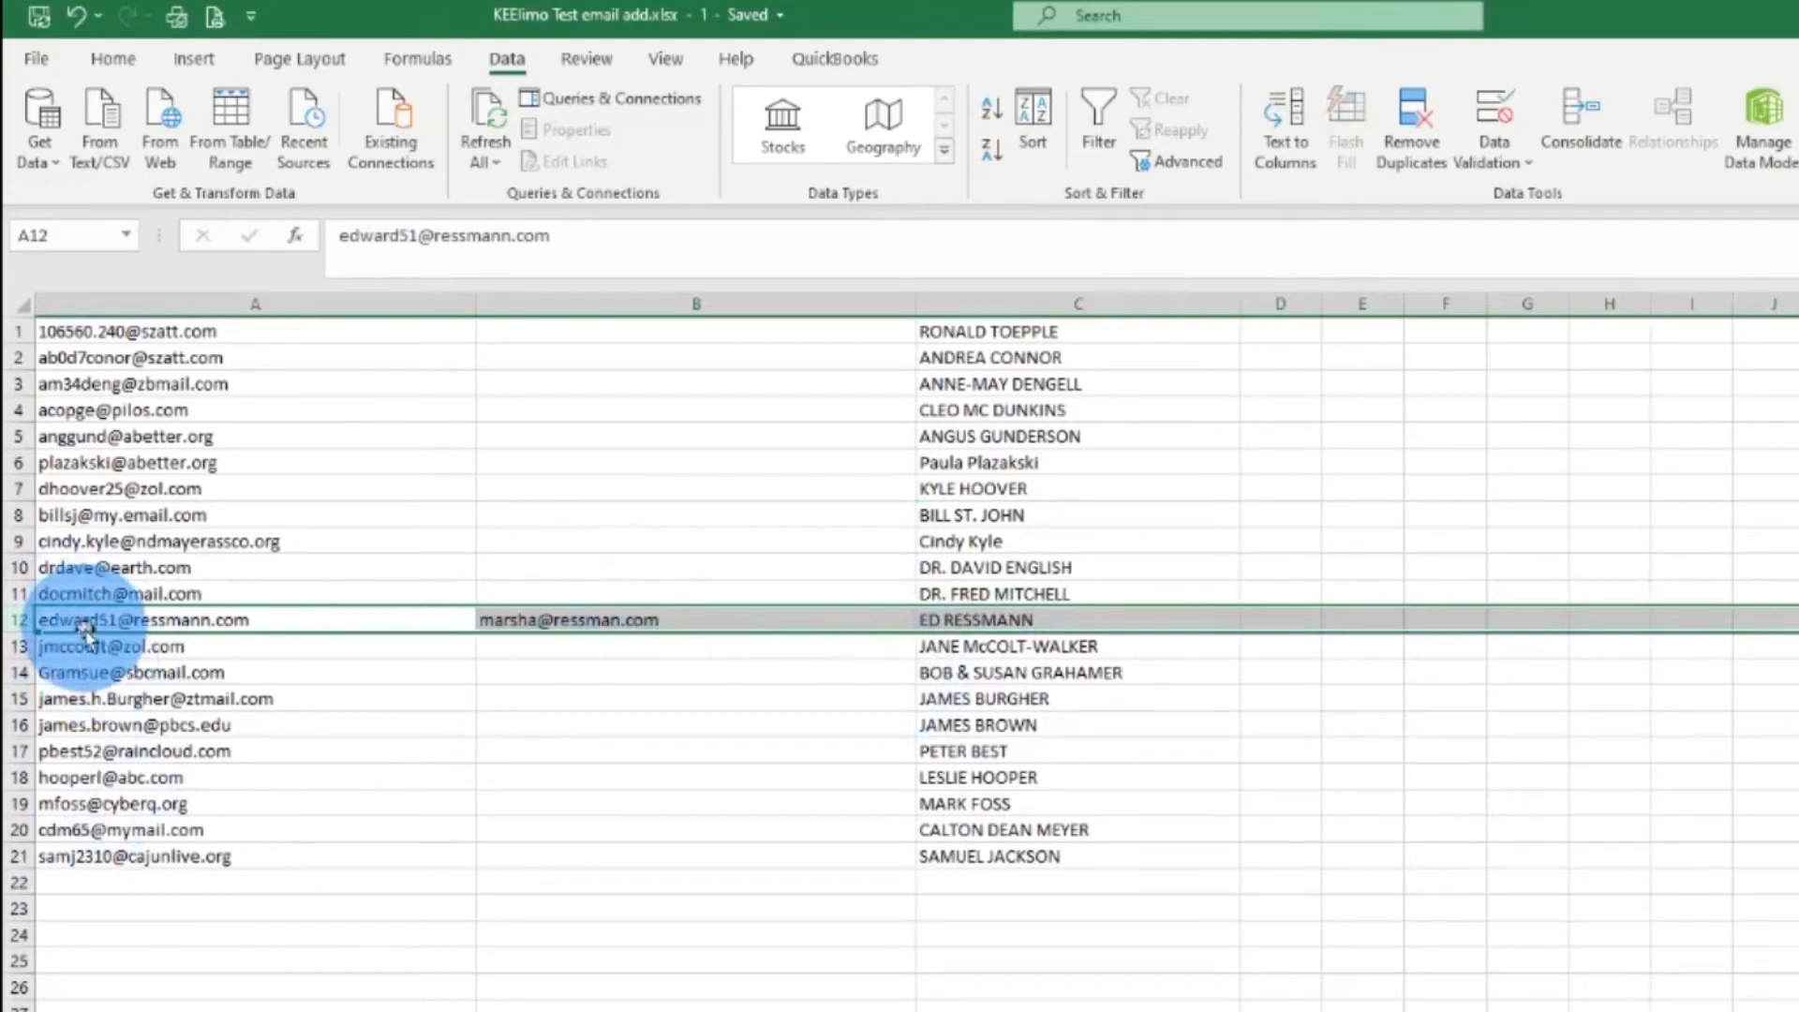
right_click(26, 648)
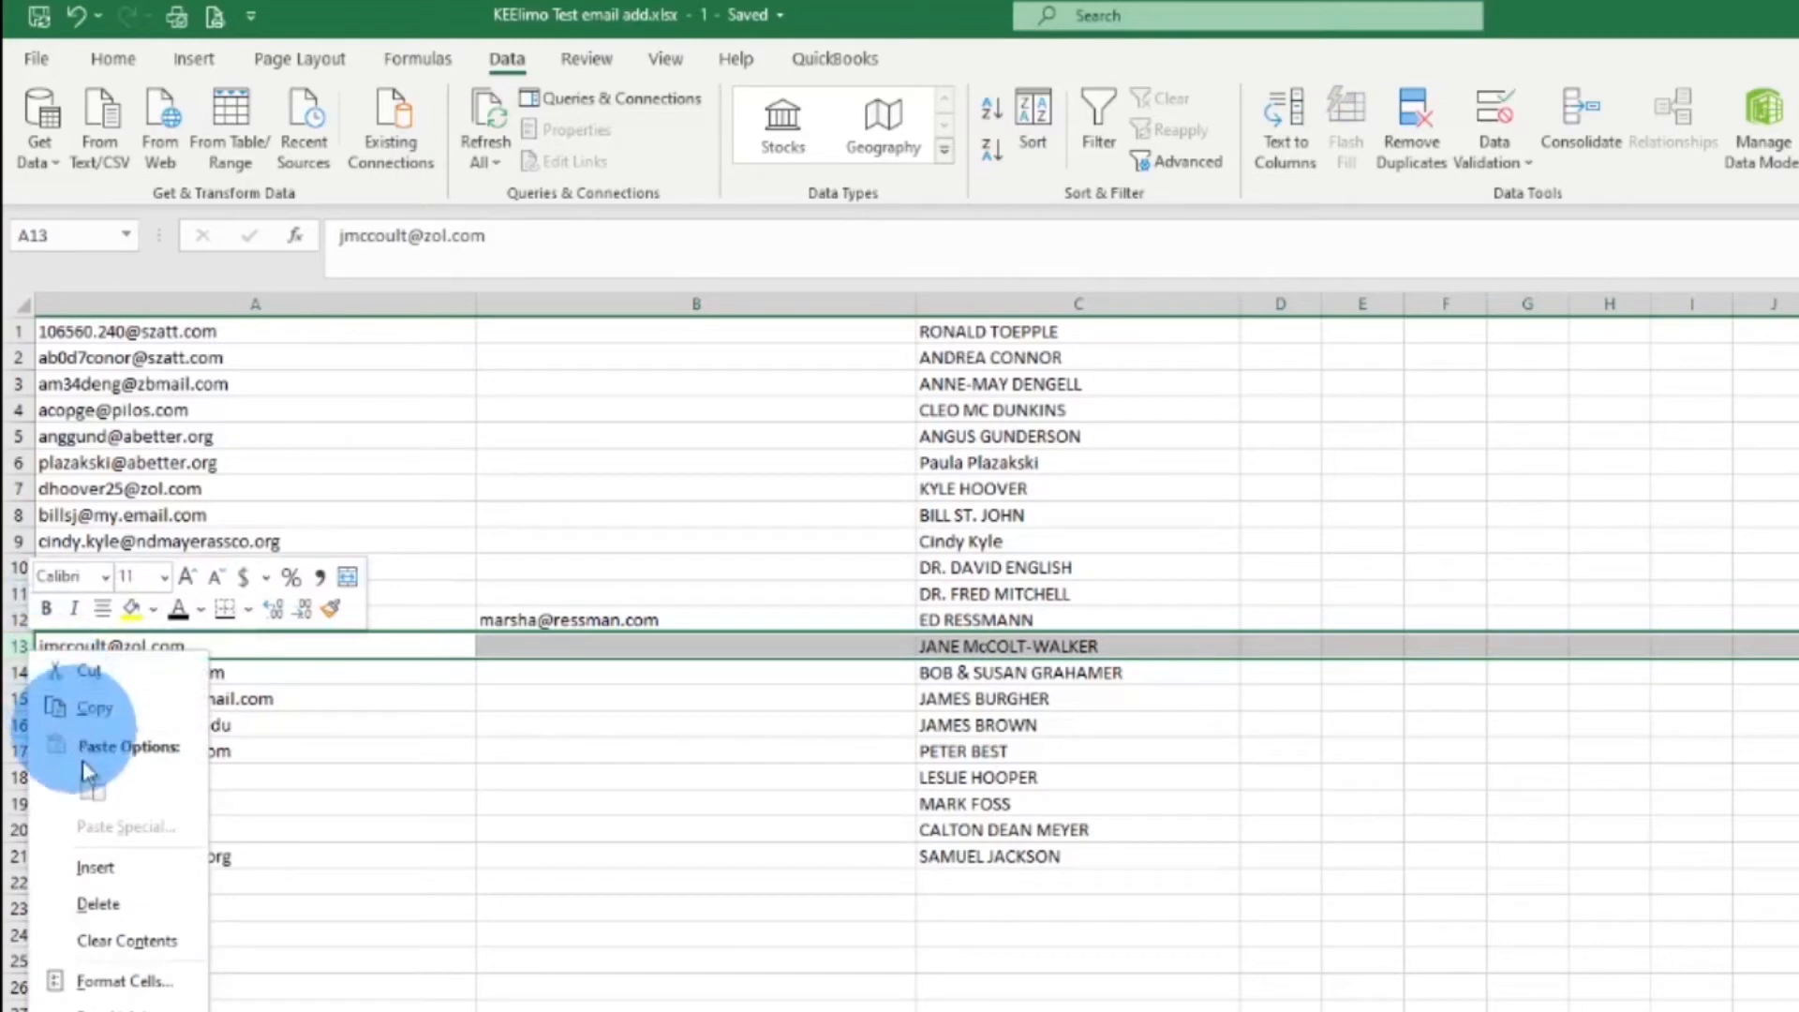
left_click(120, 881)
Move B12's extra address into A13 and enter the contact's full name in C13
left_click(204, 645)
left_click(558, 623)
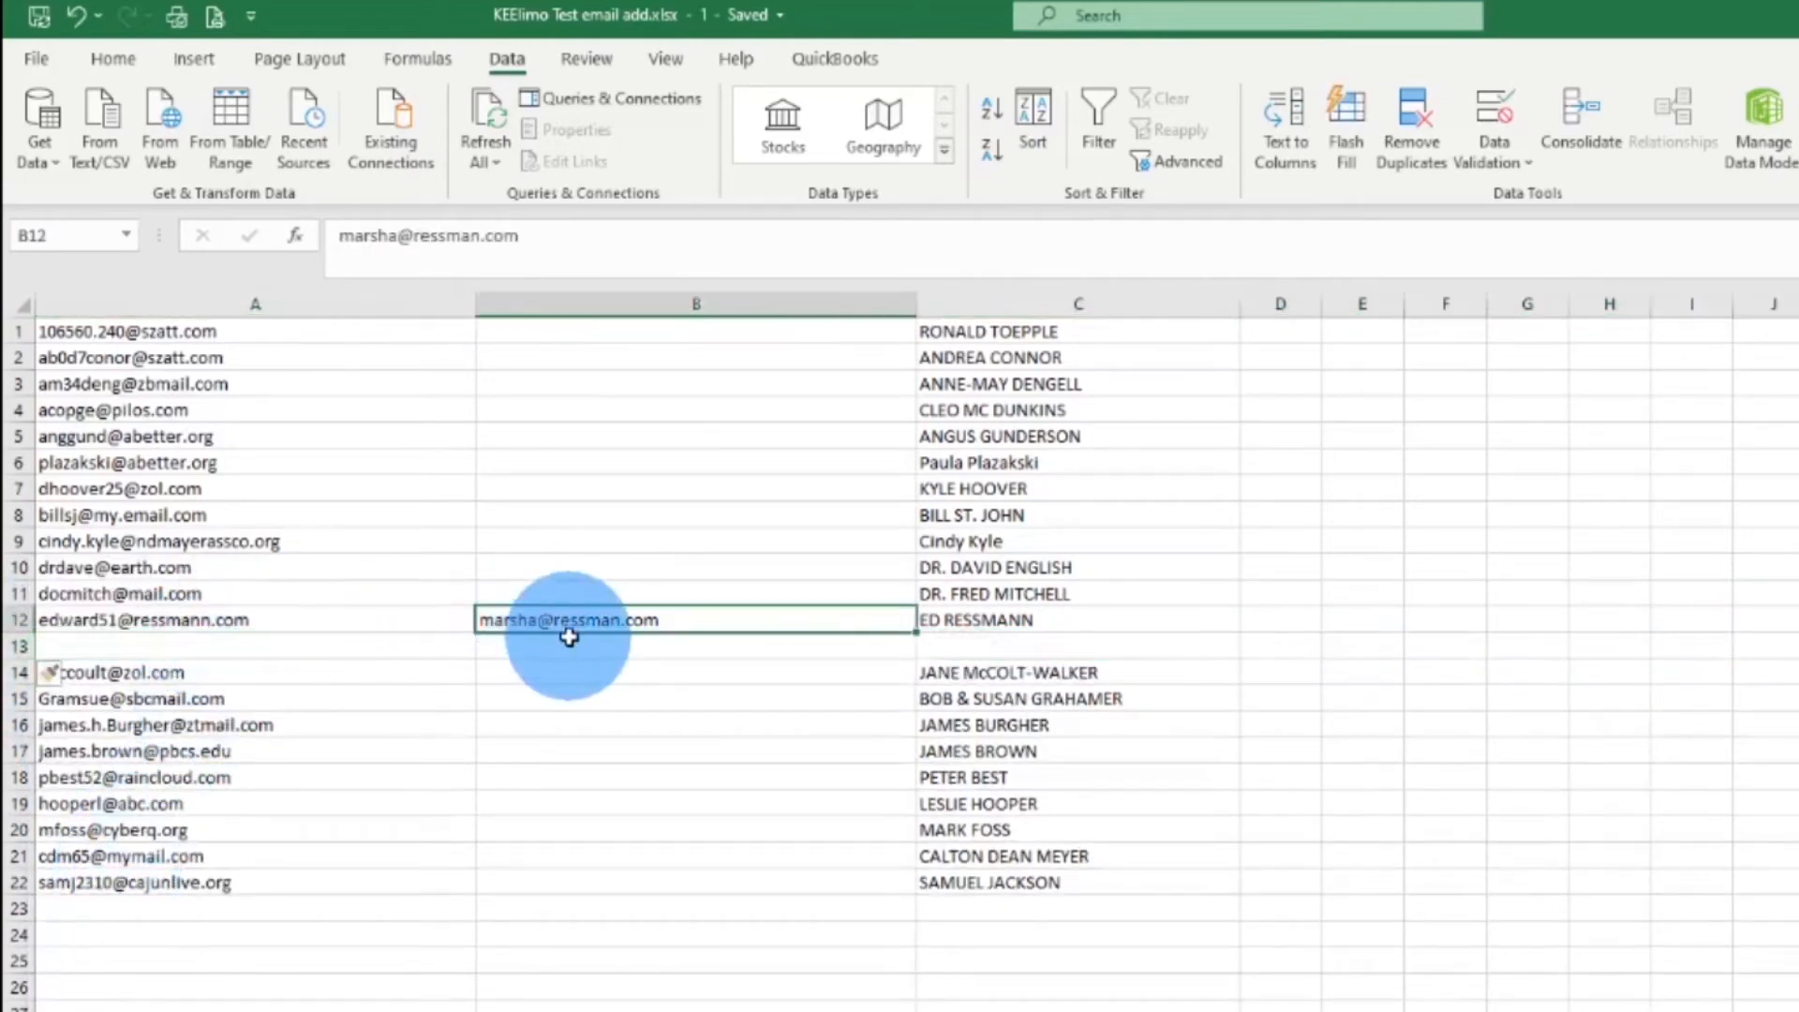
left_click_drag(574, 640, 300, 655)
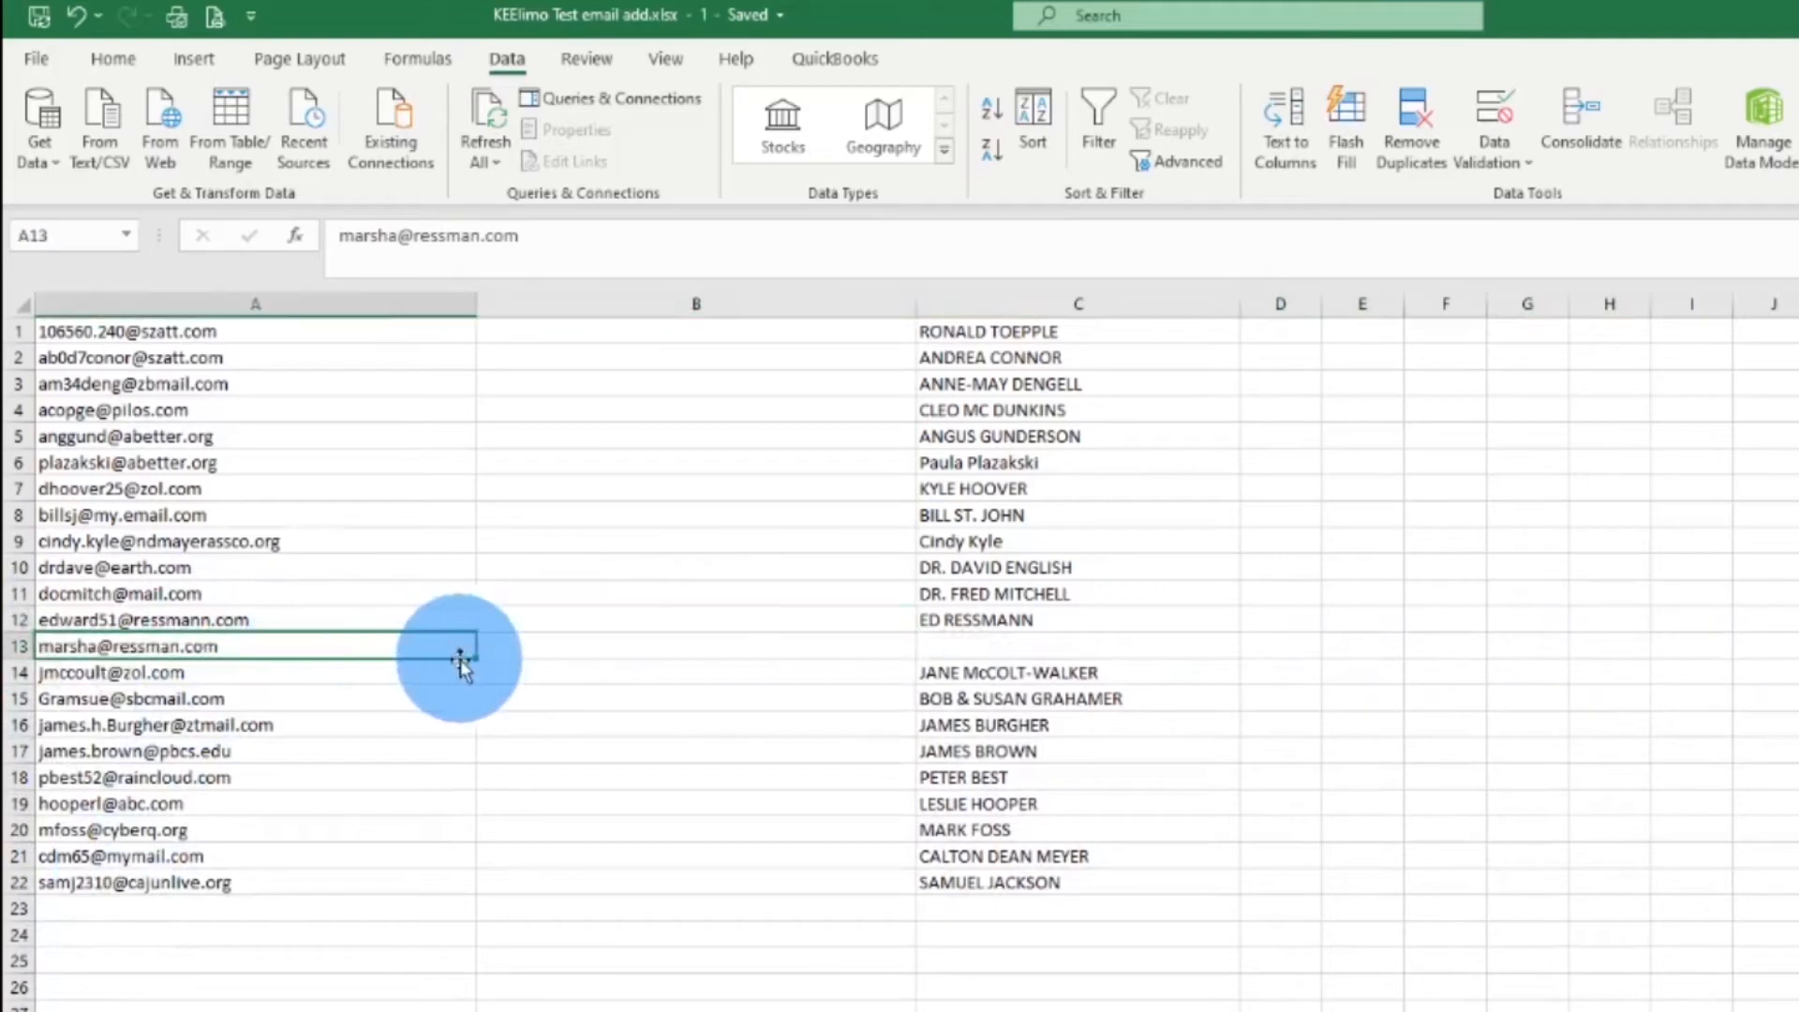
left_click(943, 650)
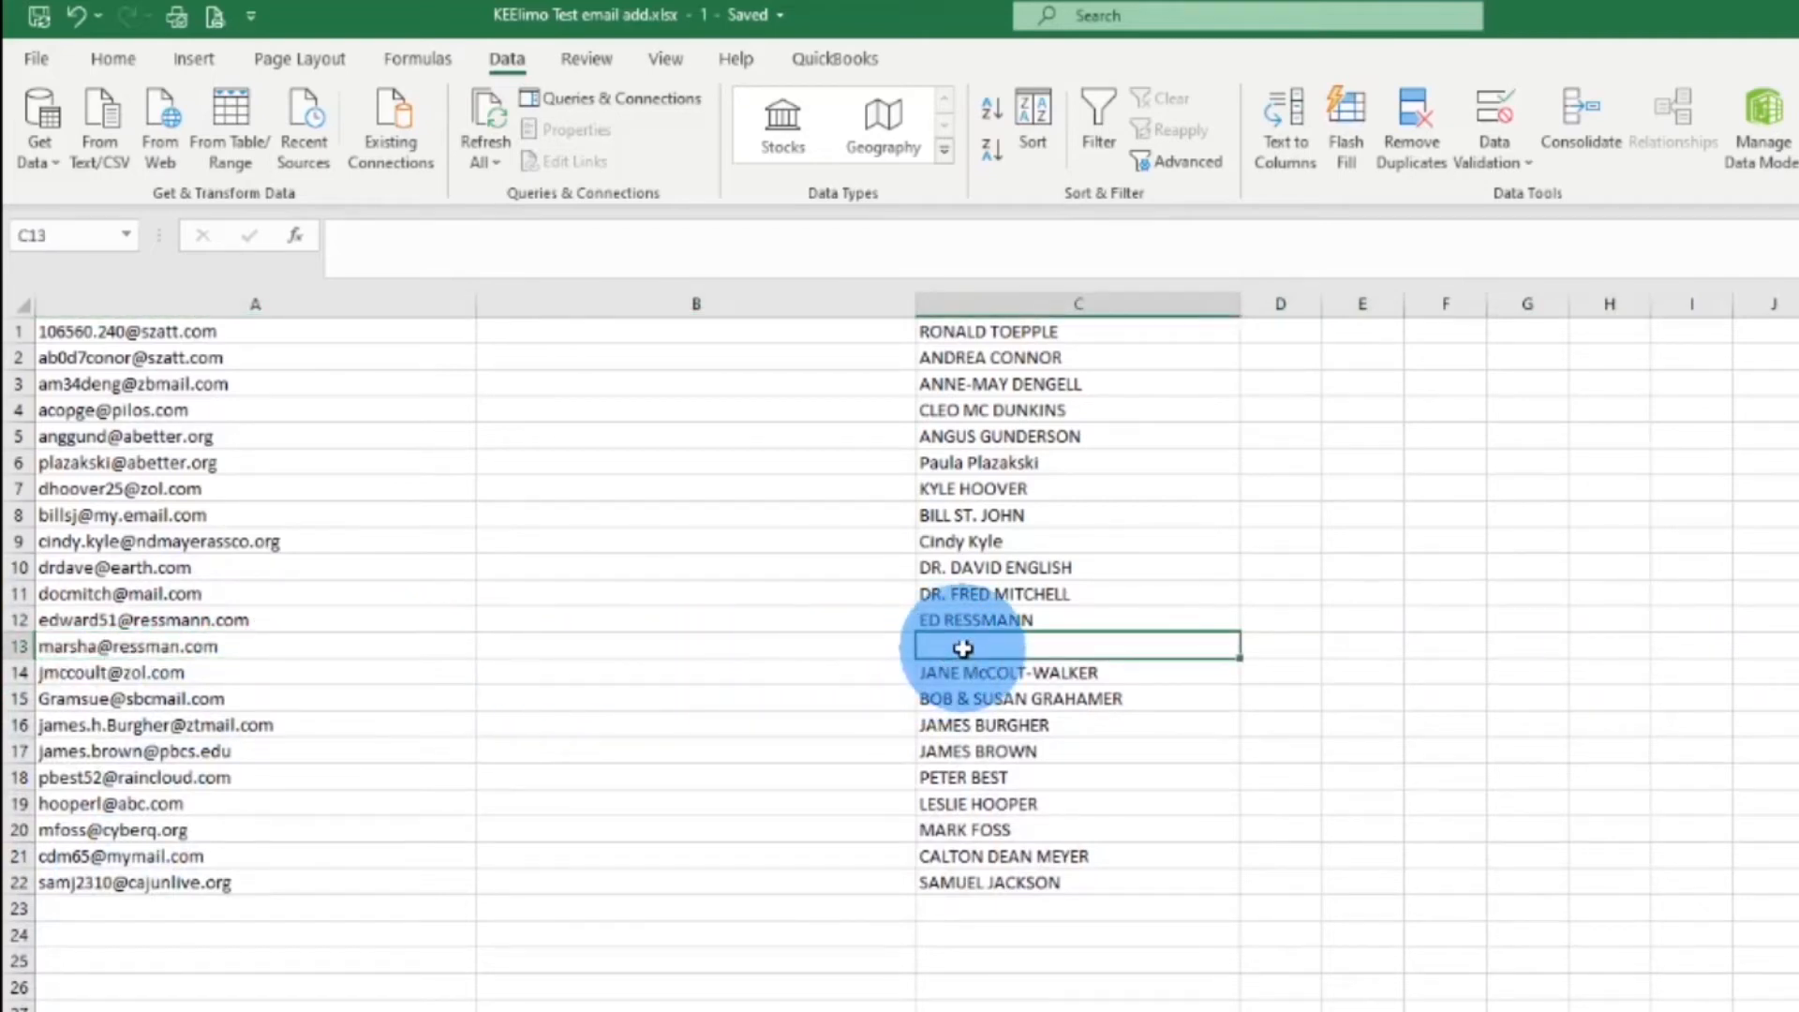
double_click(967, 649)
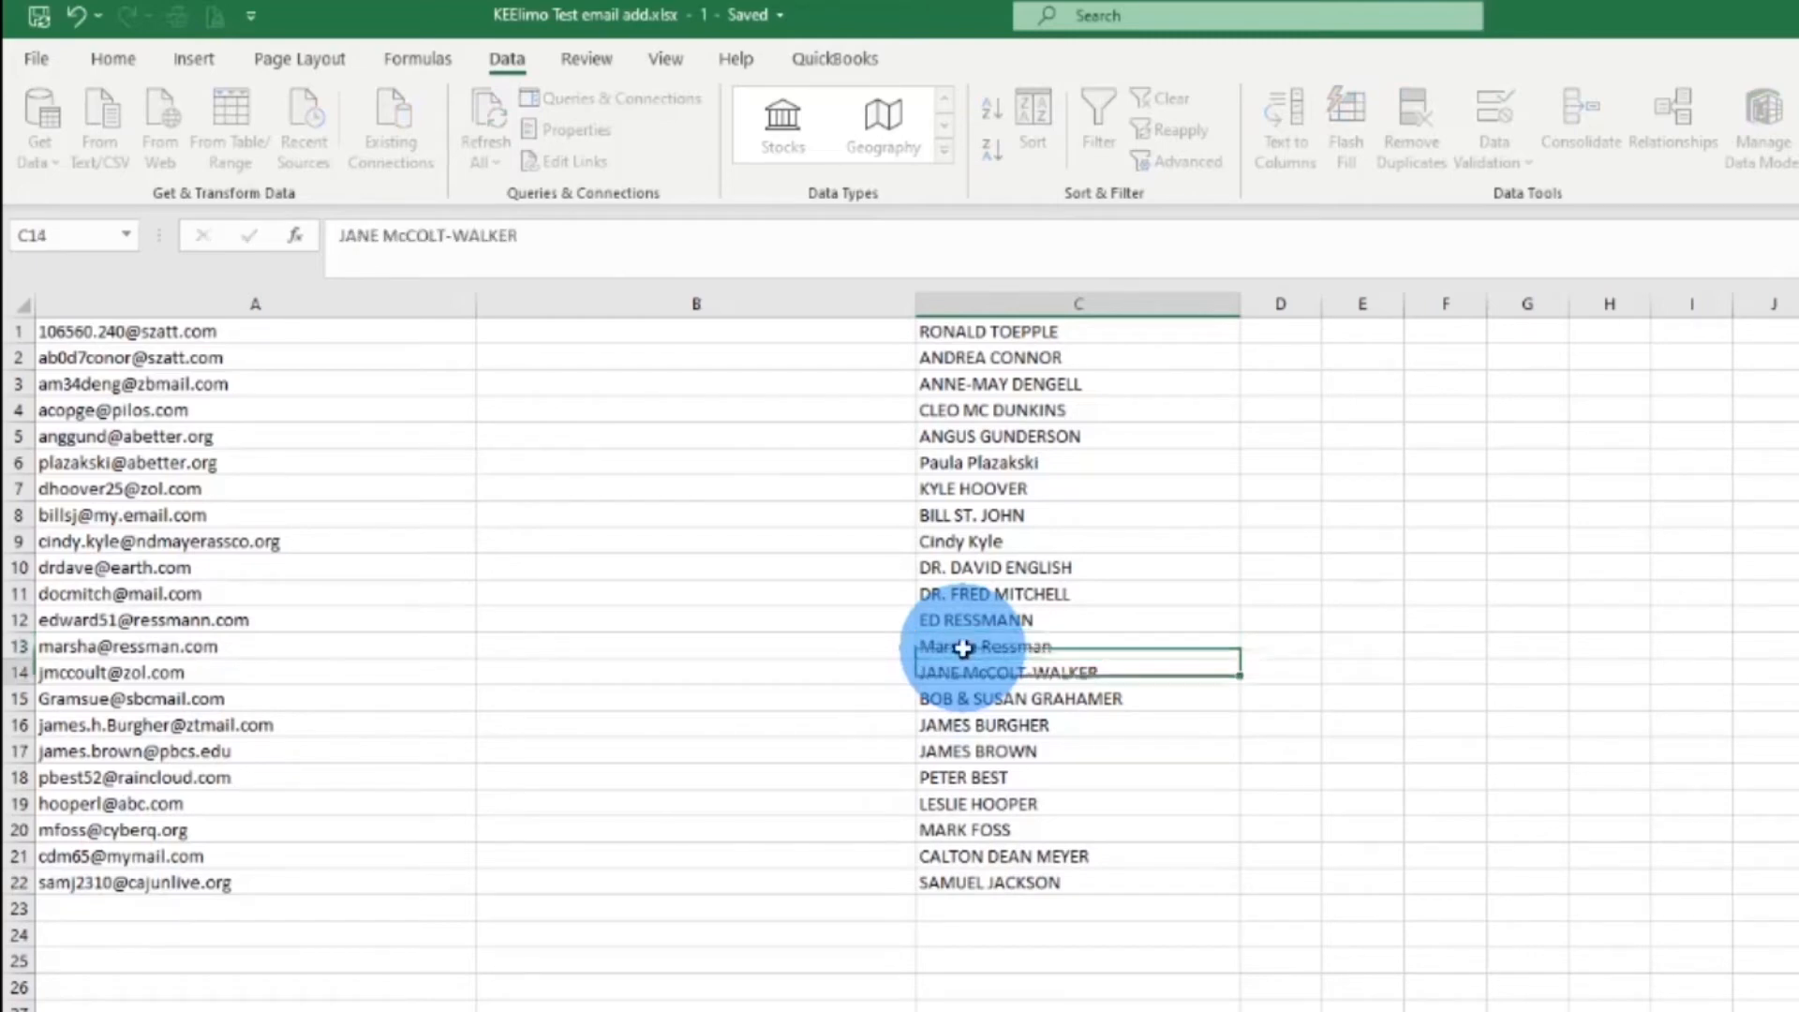
key("Return")
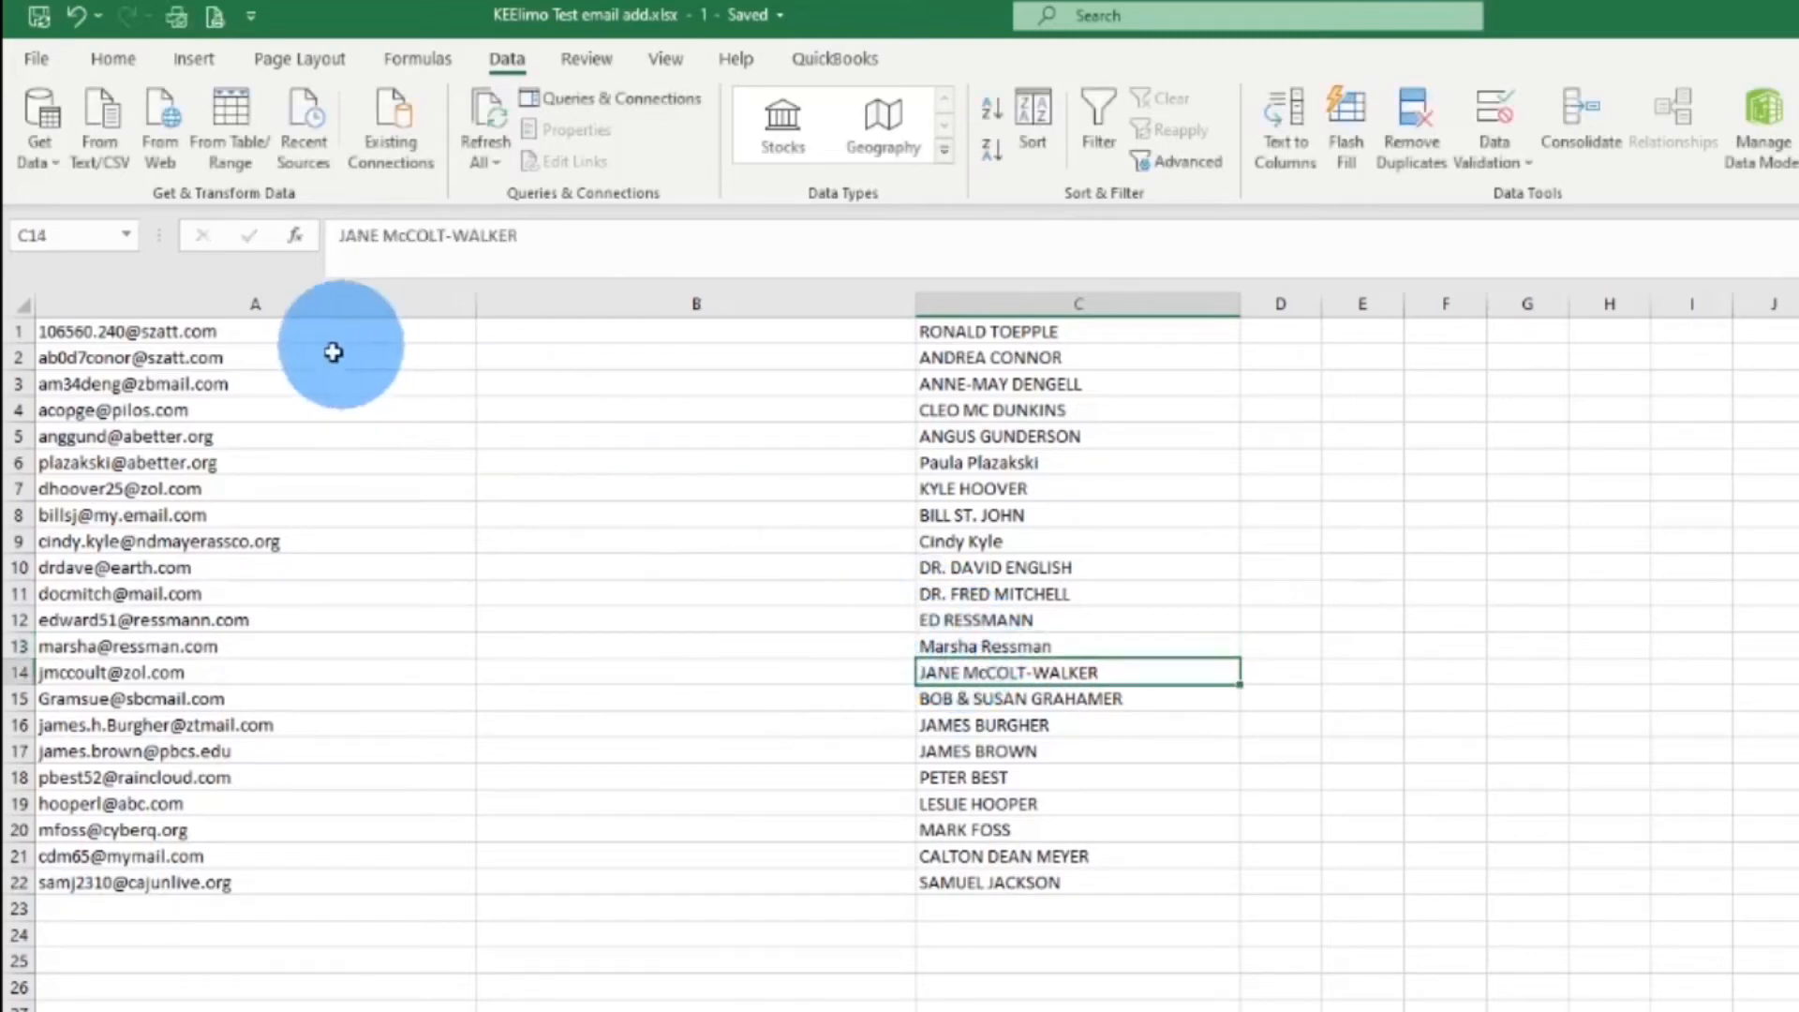
left_click_drag(287, 339, 290, 888)
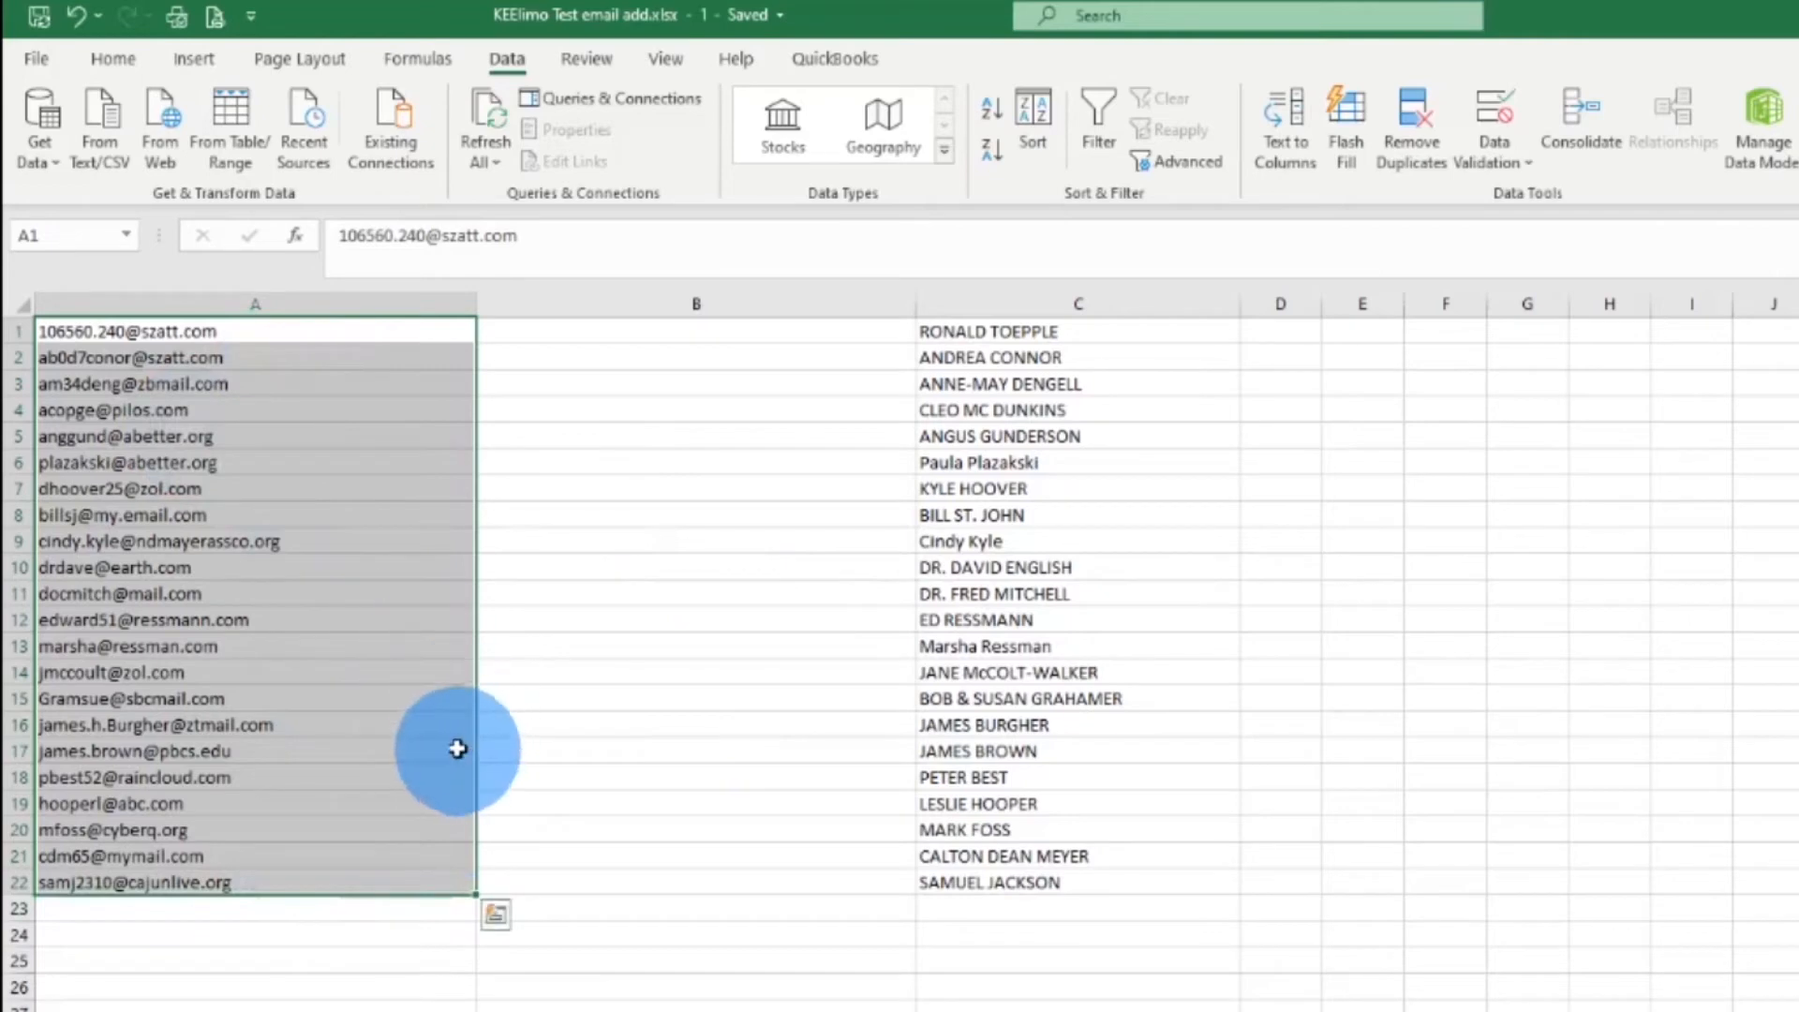
Delete the empty column B, shifting the contact names left beside the addresses
left_click(604, 303)
right_click(628, 306)
left_click(713, 560)
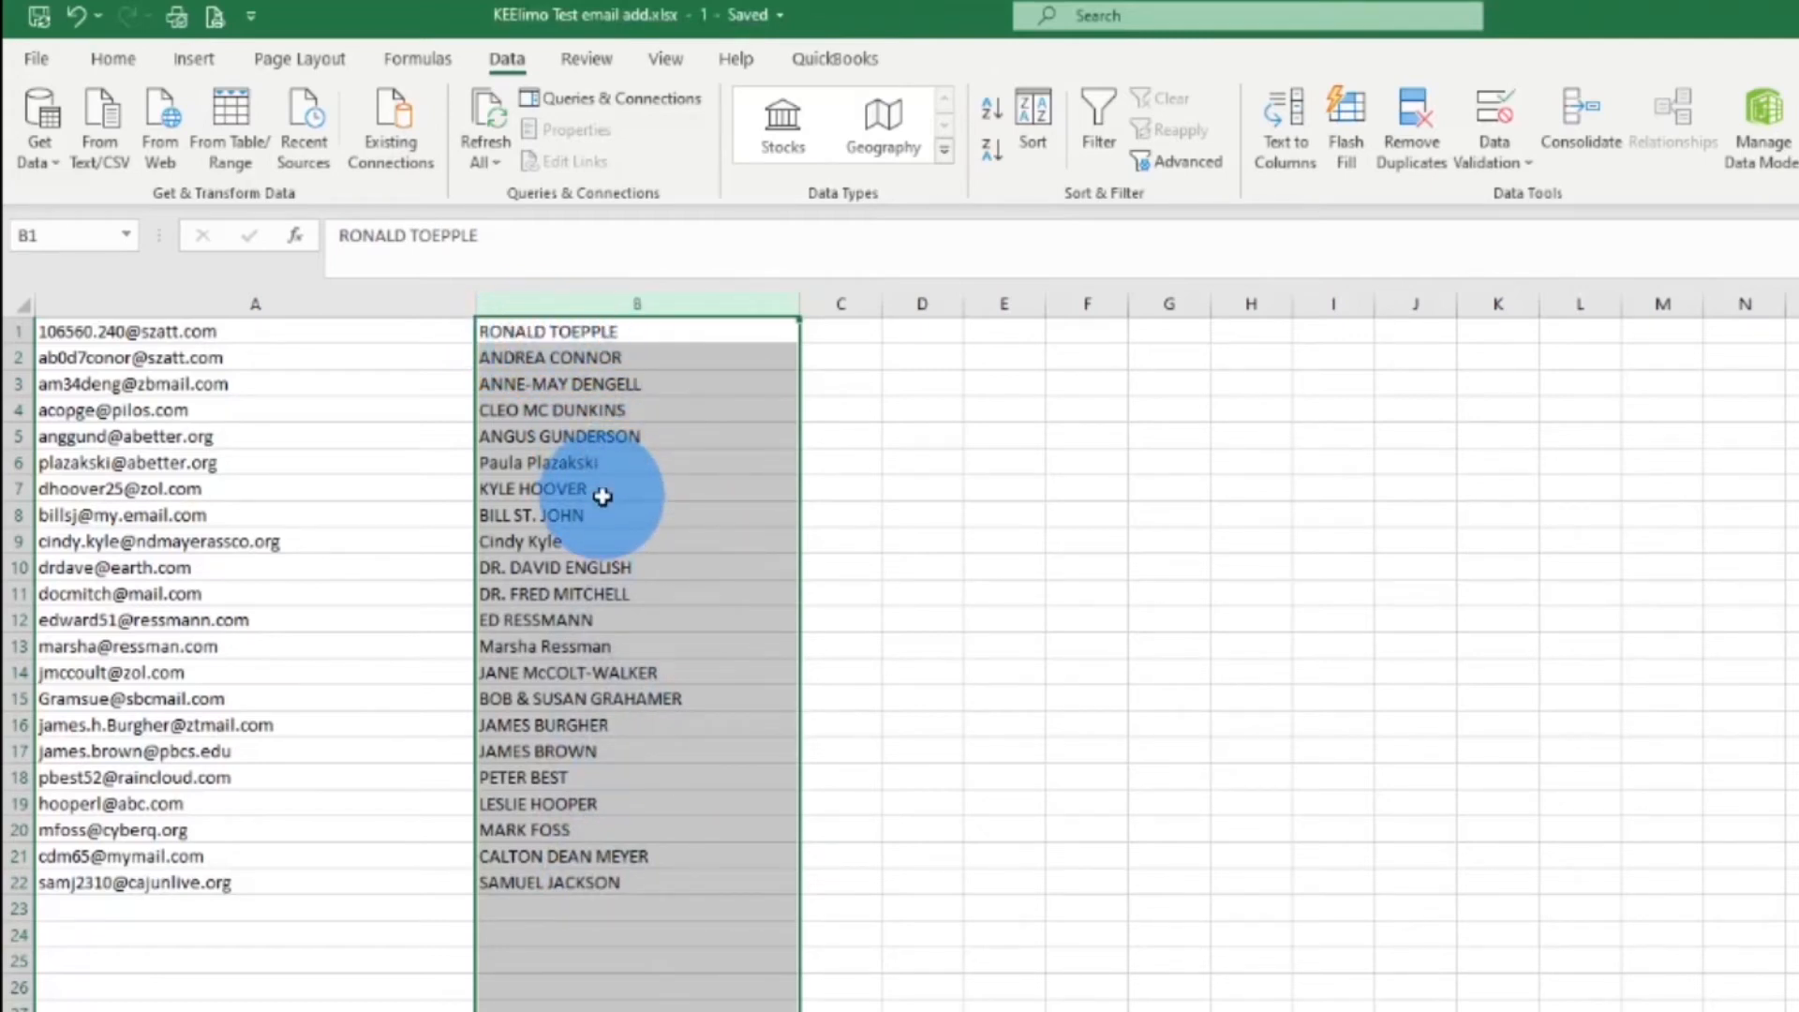
Split the names in column B at spaces with Text to Columns, spreading parts across B–E
left_click_drag(589, 335, 603, 882)
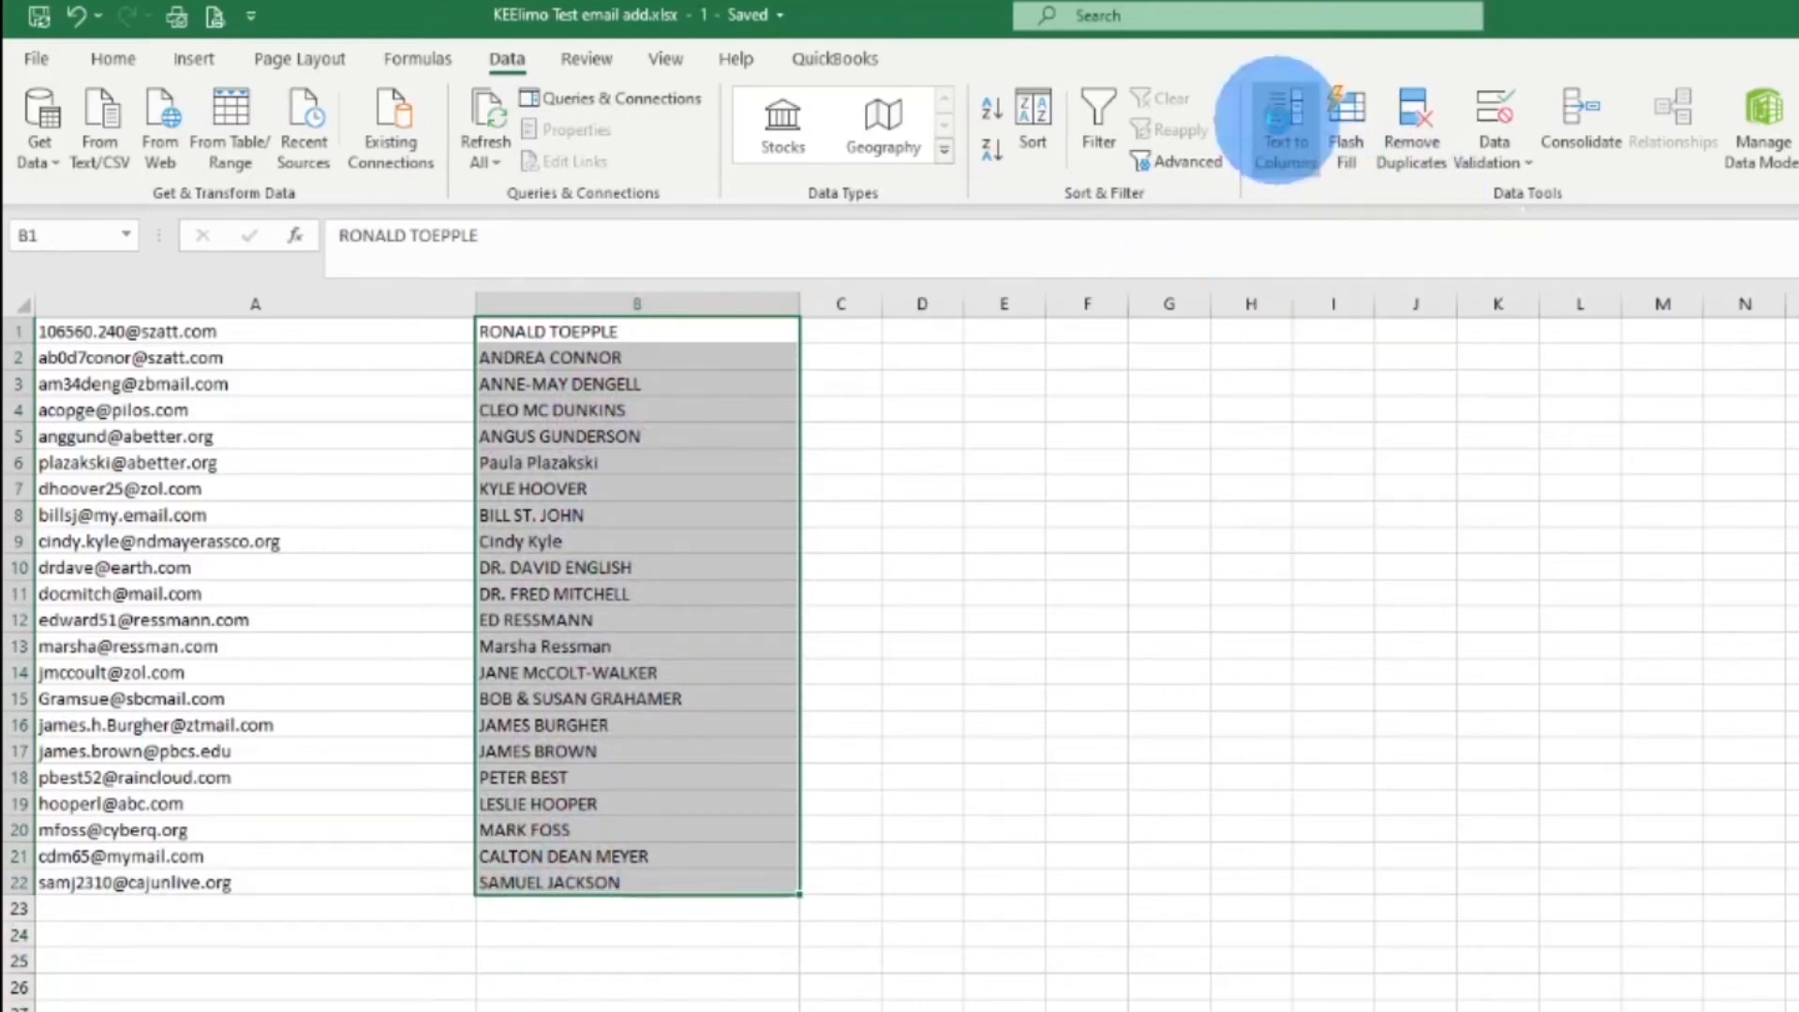
left_click(1282, 122)
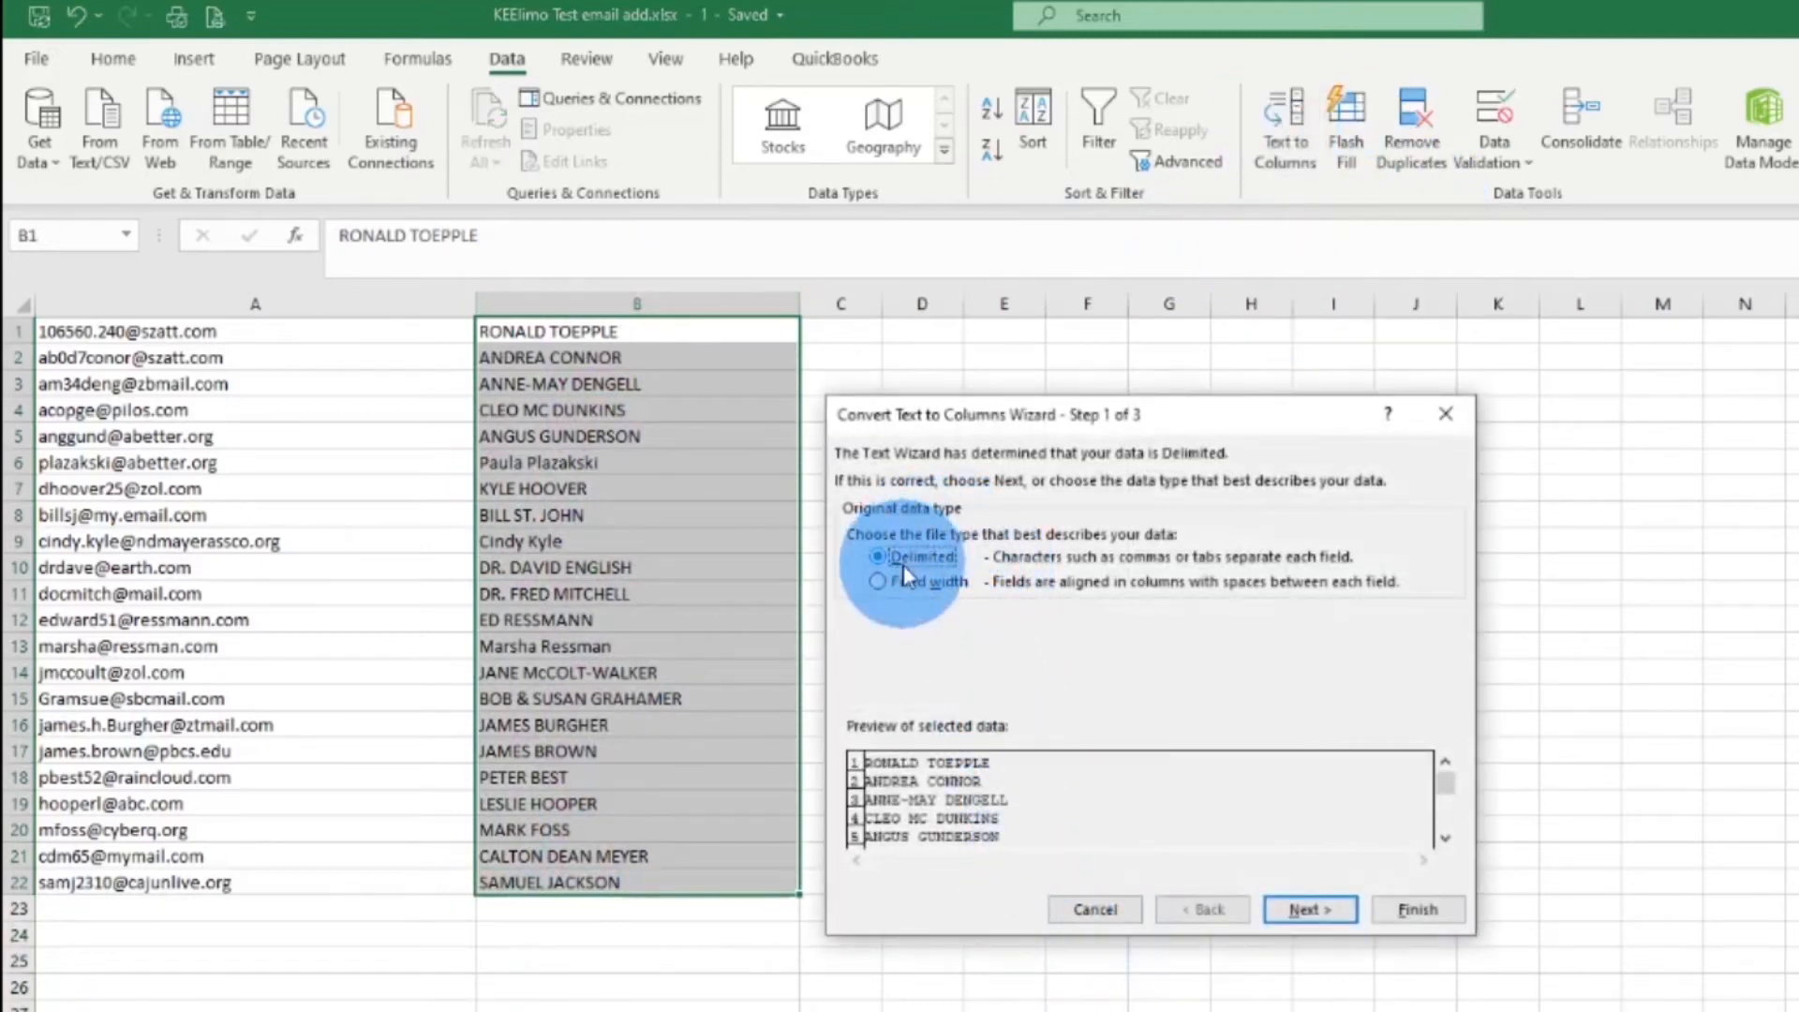
left_click(1339, 915)
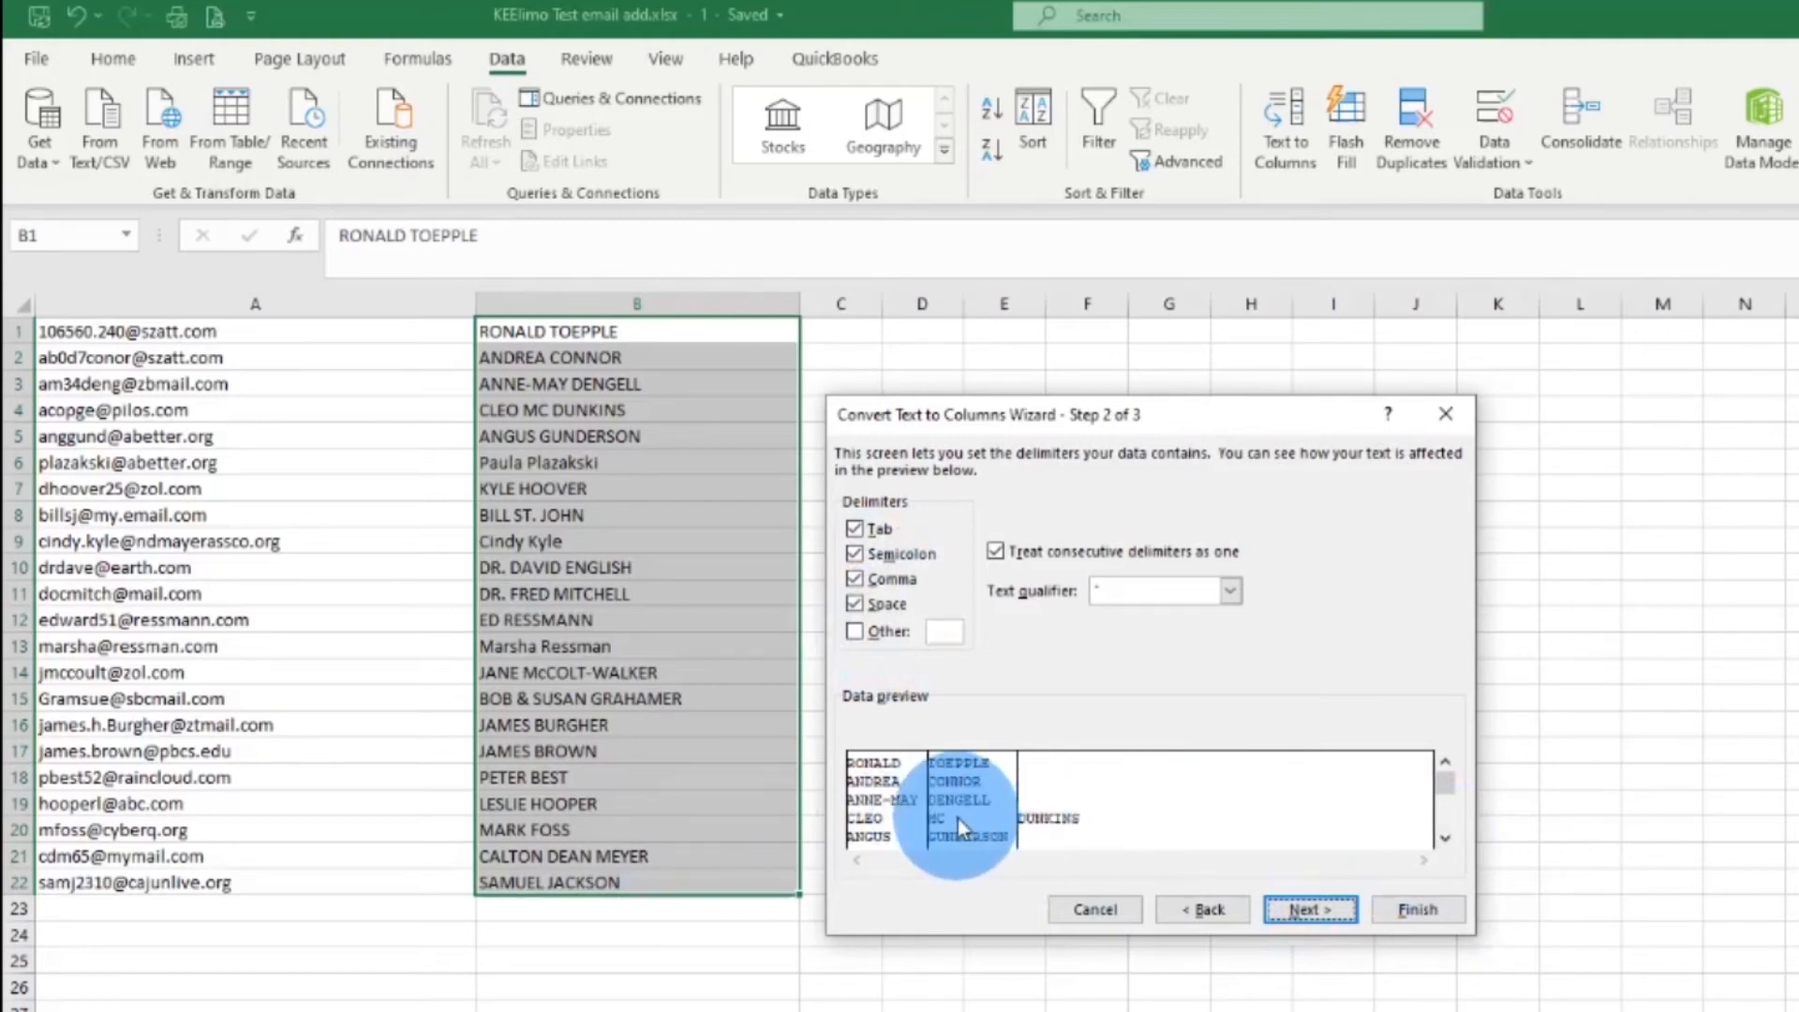
left_click(1335, 911)
left_click(1417, 909)
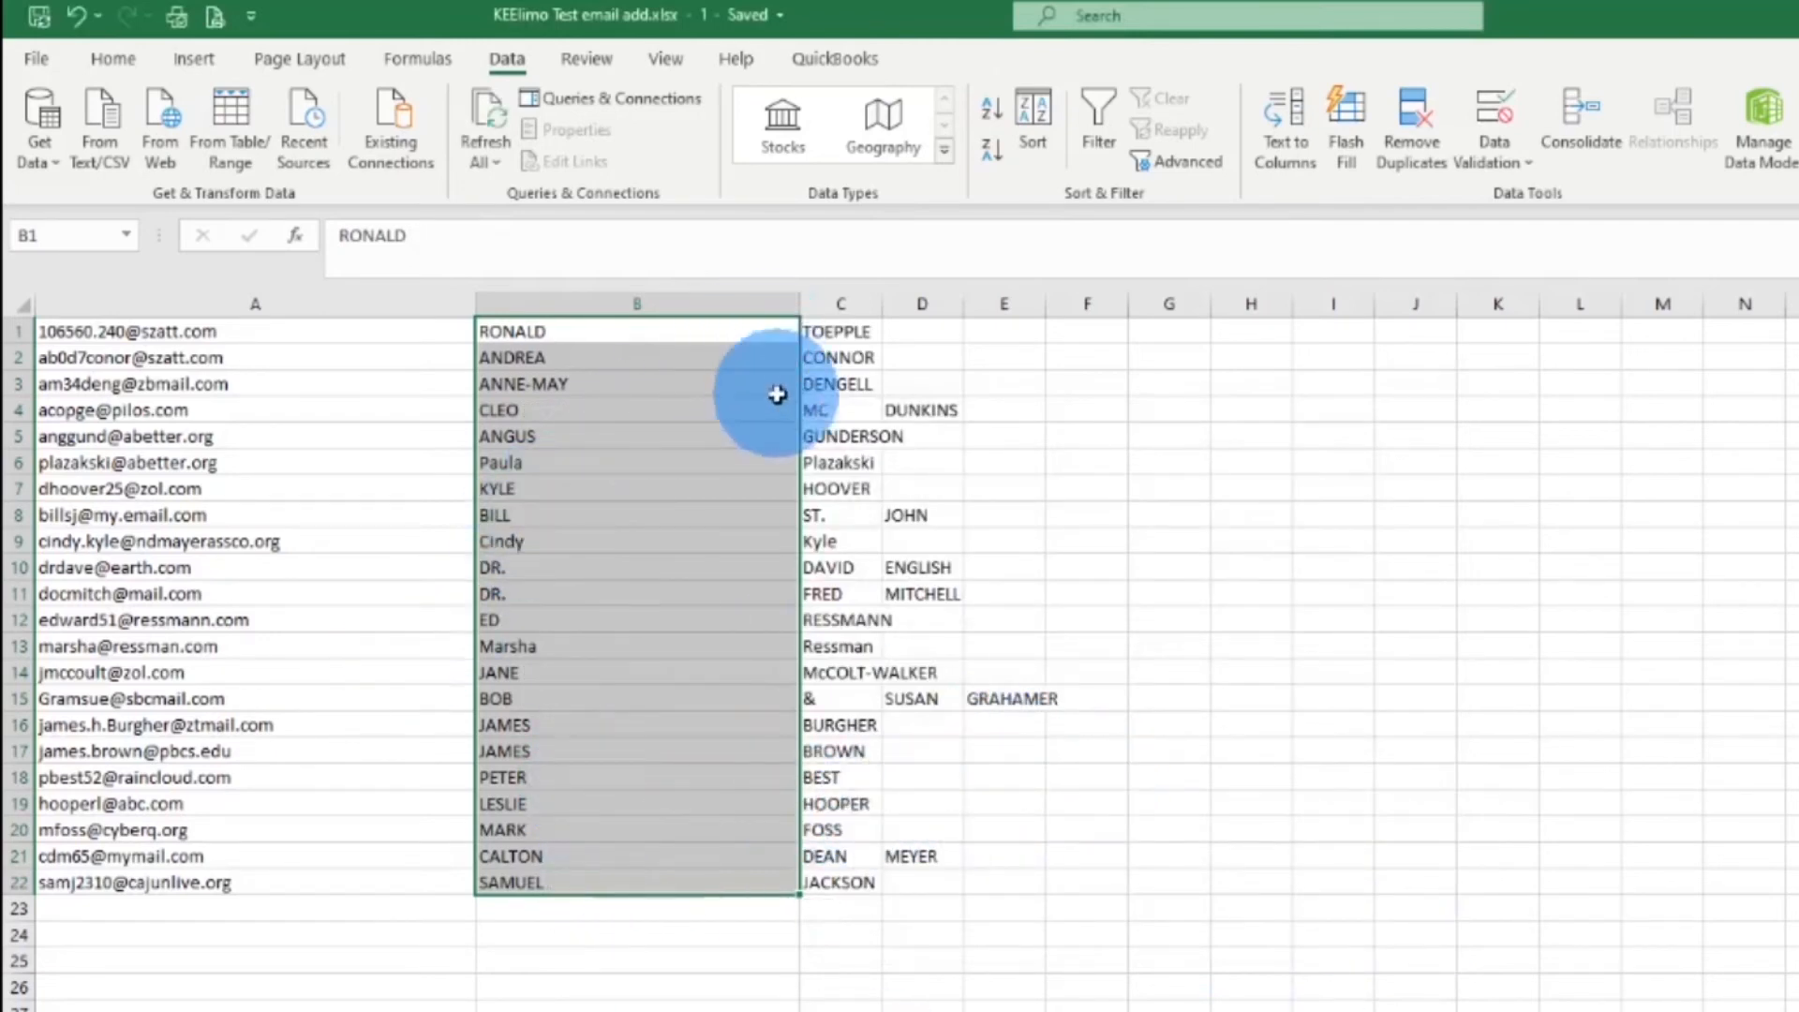
Merge row 4's surname prefix into D4, clear C4, and move the combined surname into C4
left_click_drag(638, 337, 650, 902)
left_click_drag(832, 339, 856, 884)
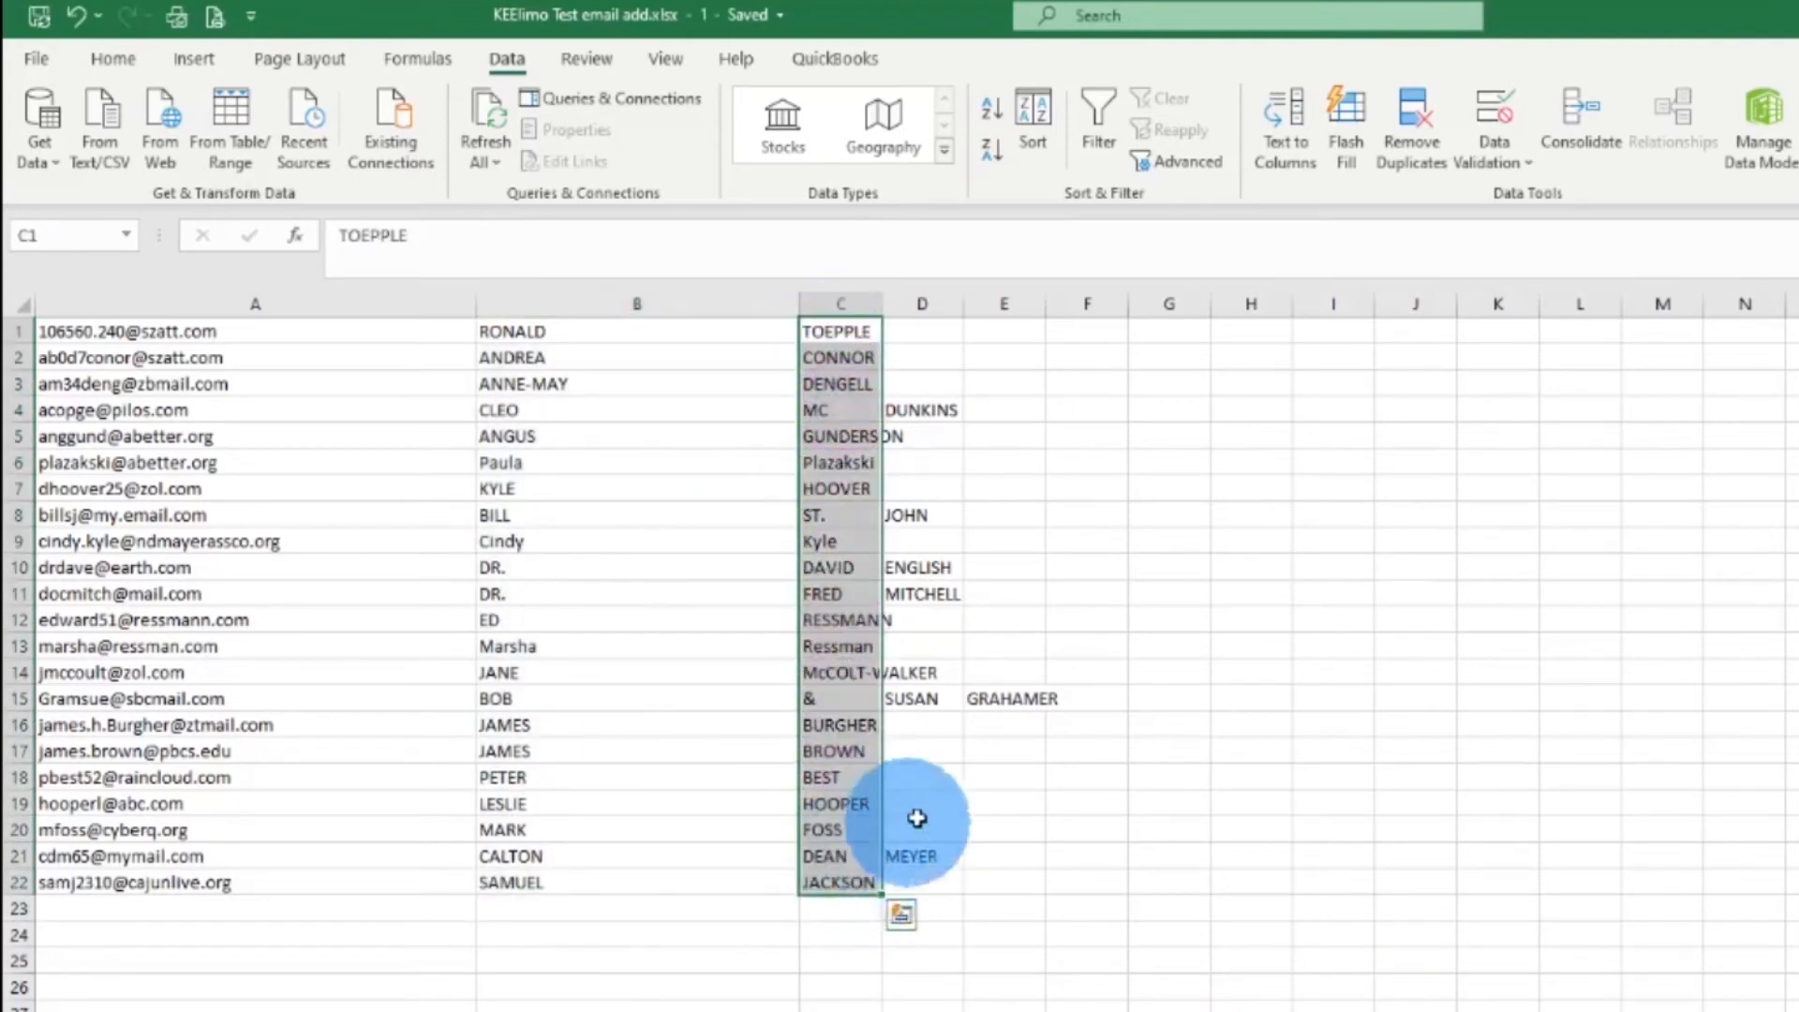
left_click(856, 409)
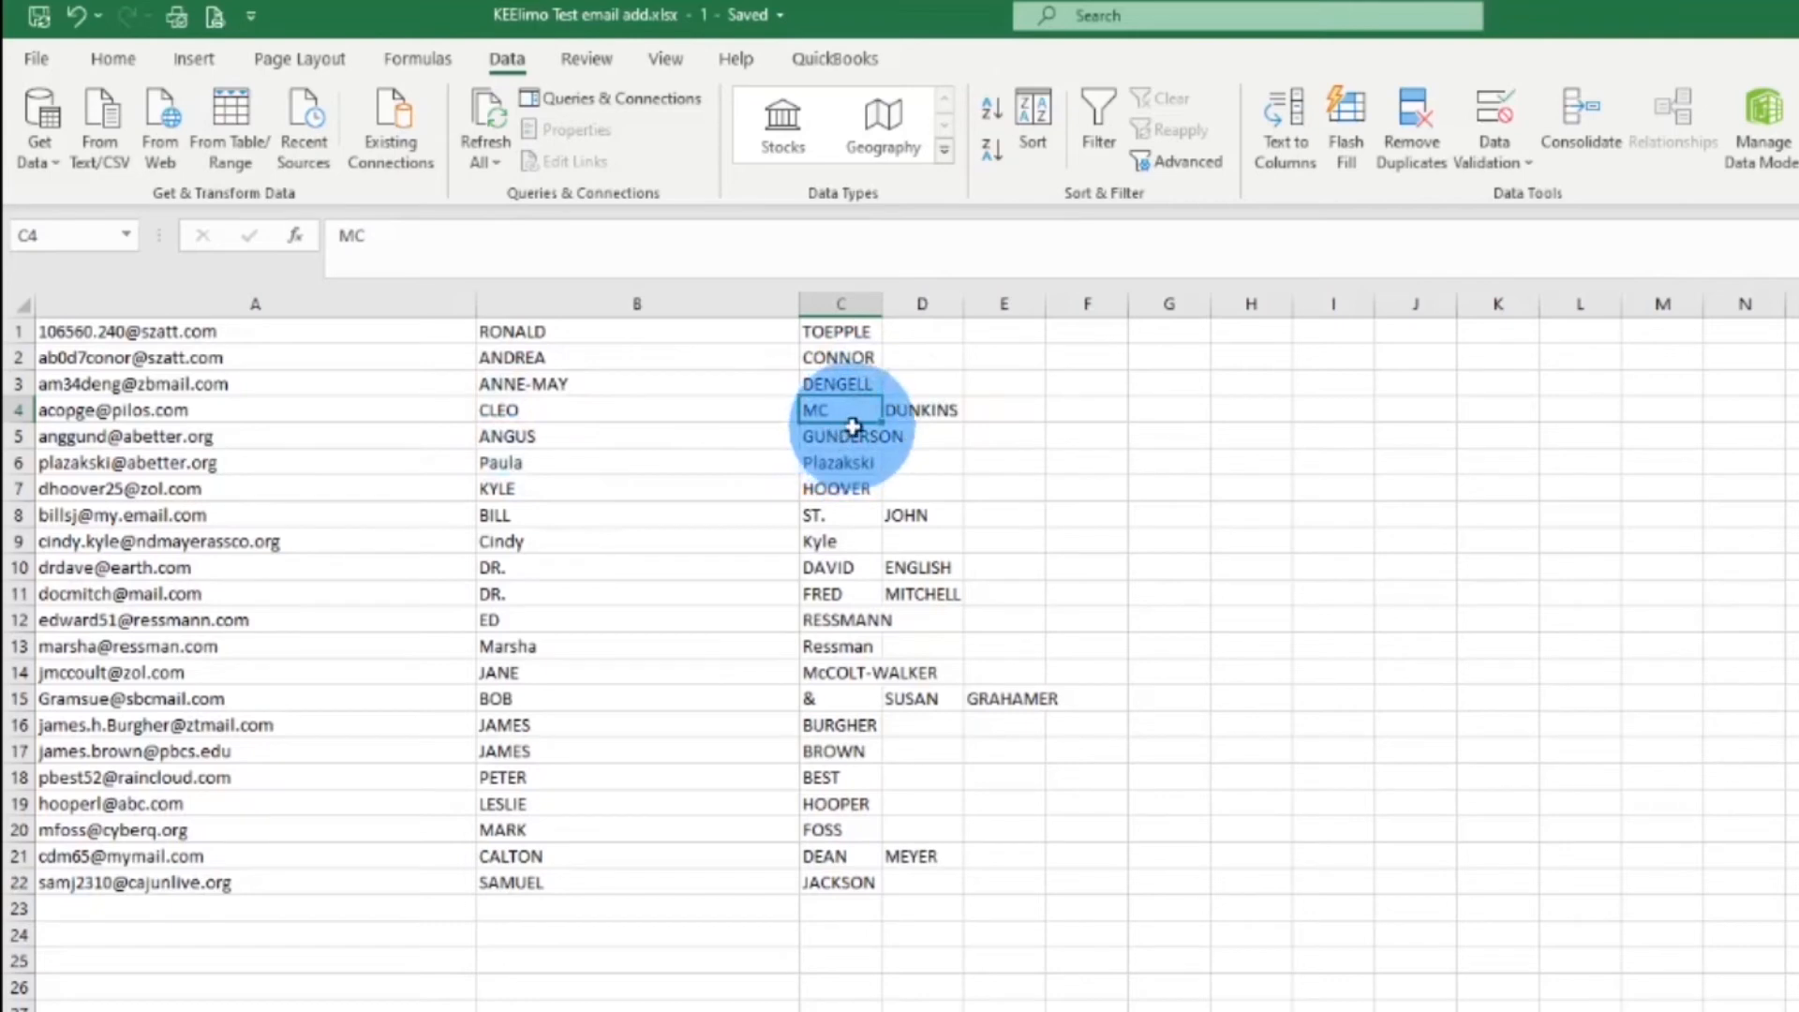
left_click(916, 409)
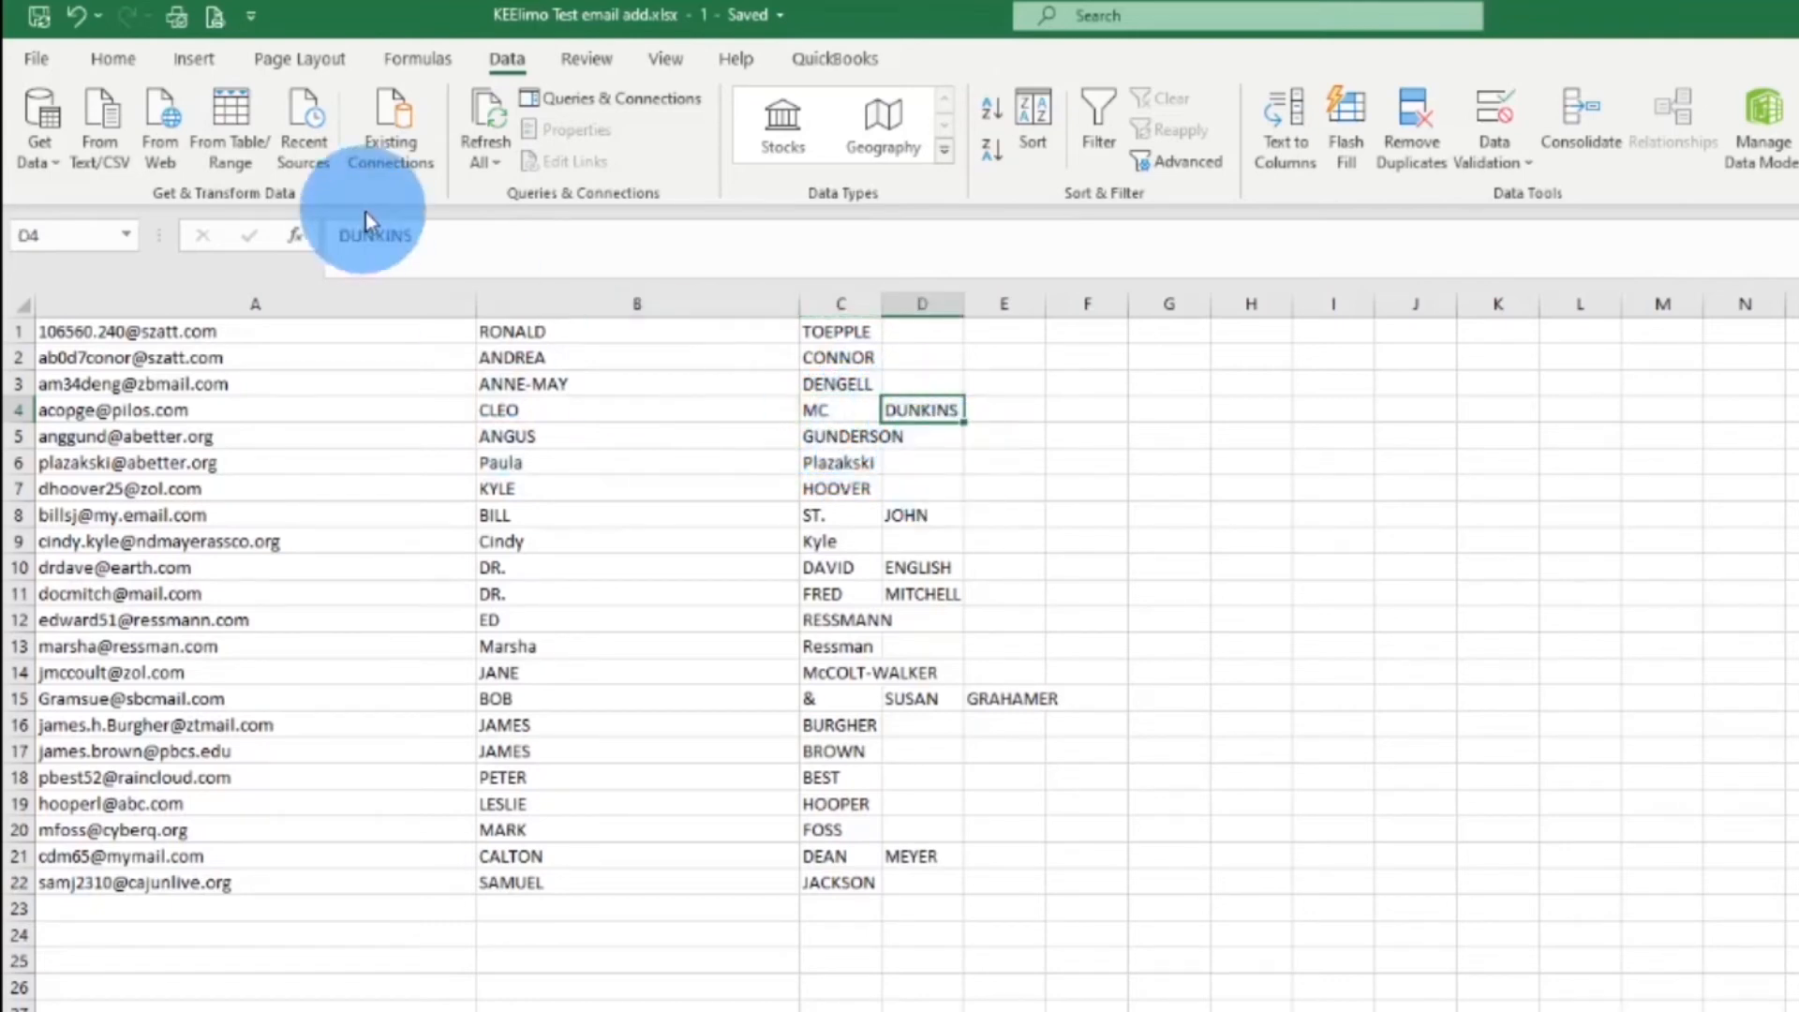
left_click_drag(342, 239, 401, 235)
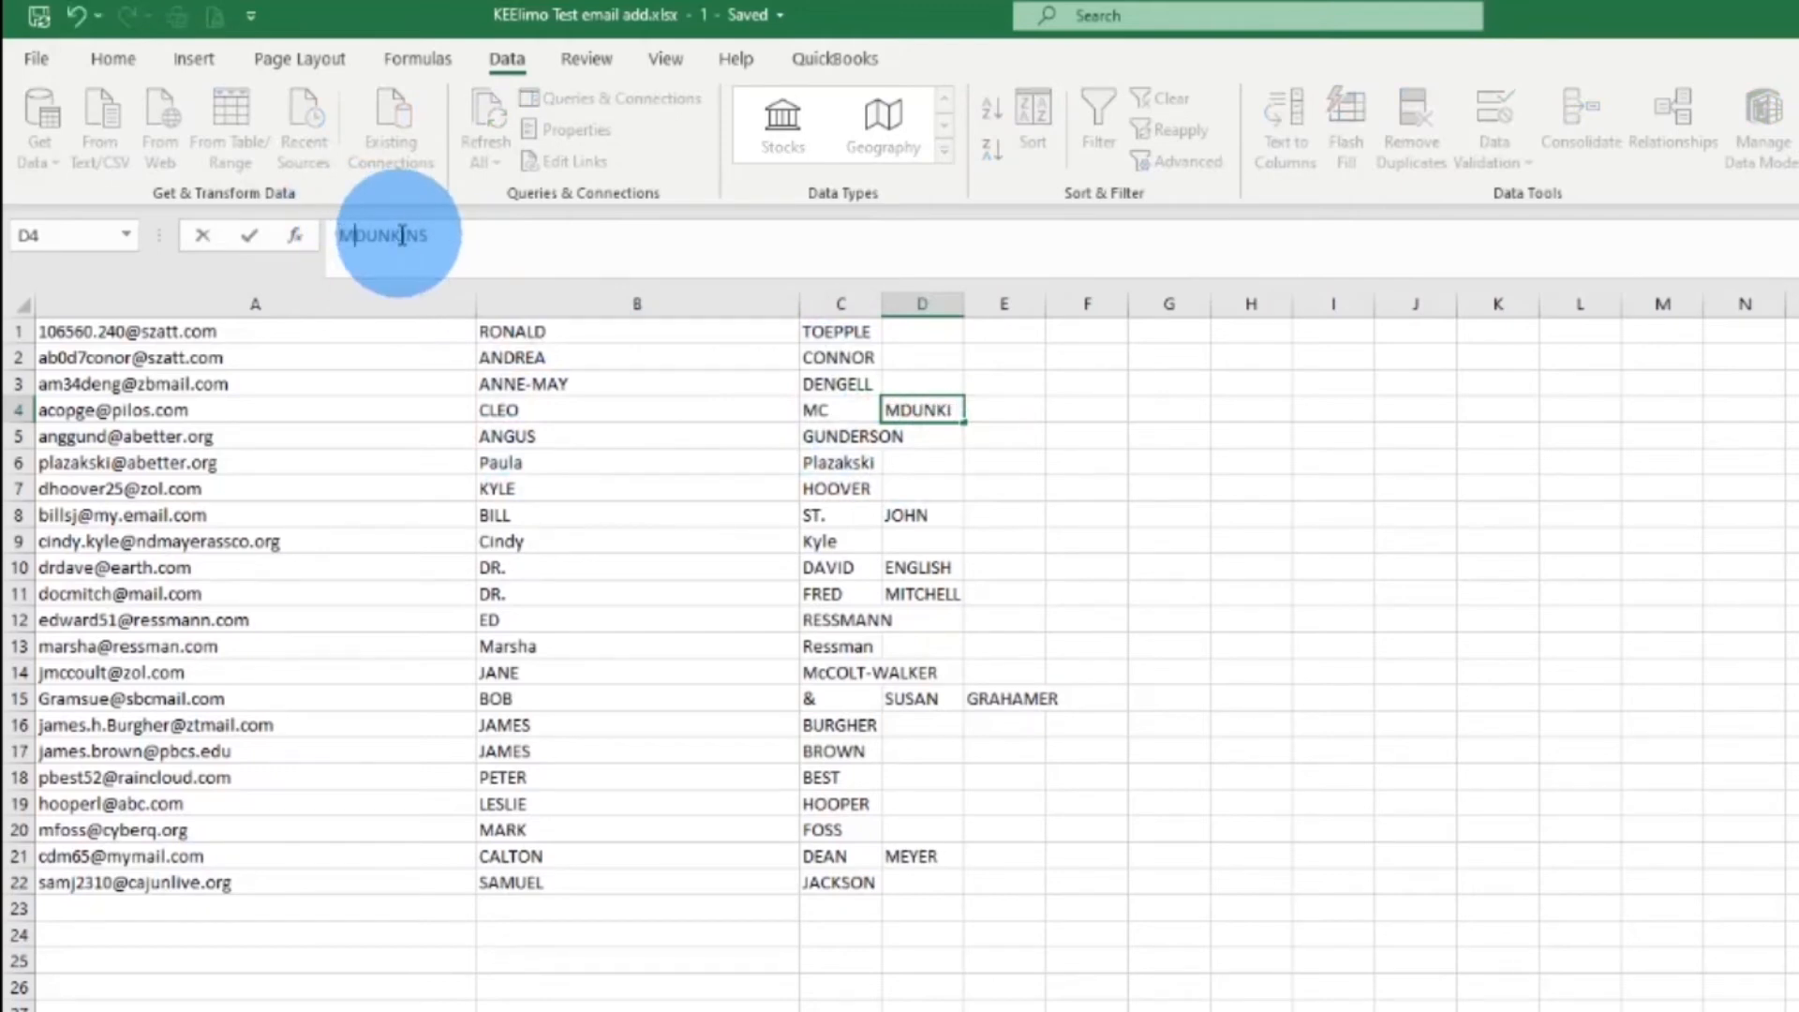
key("Return")
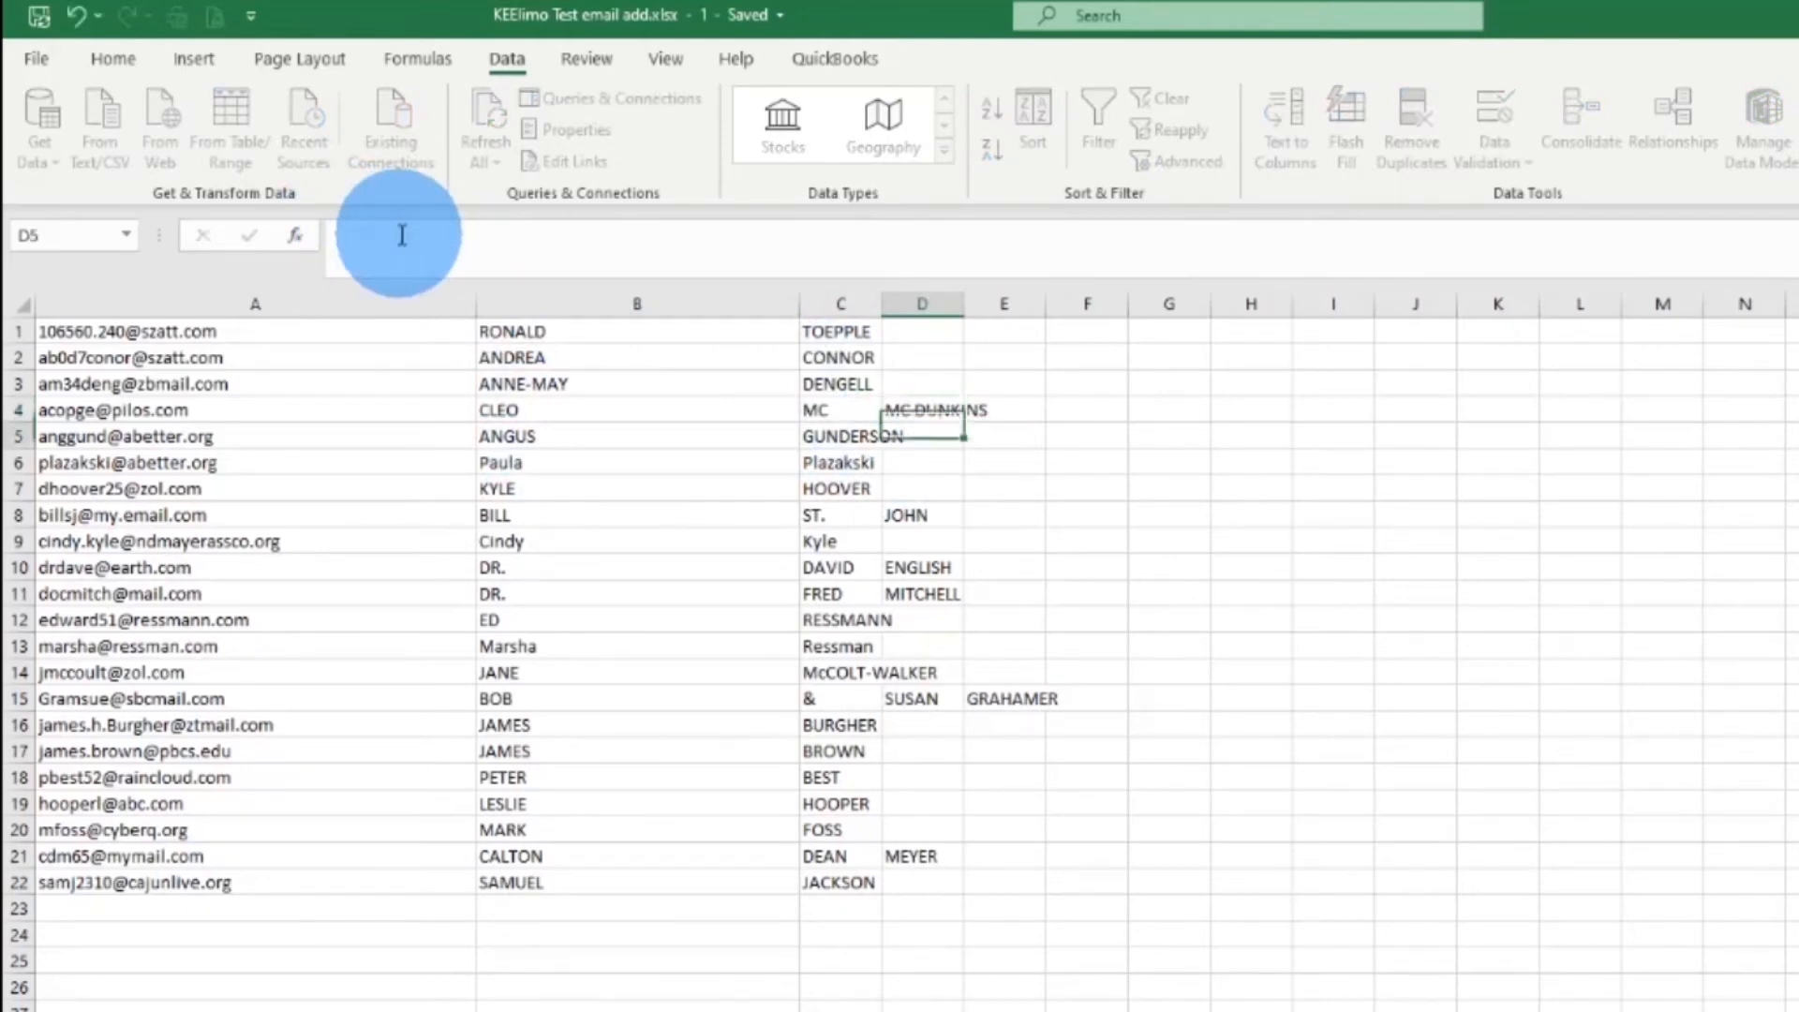
left_click(837, 410)
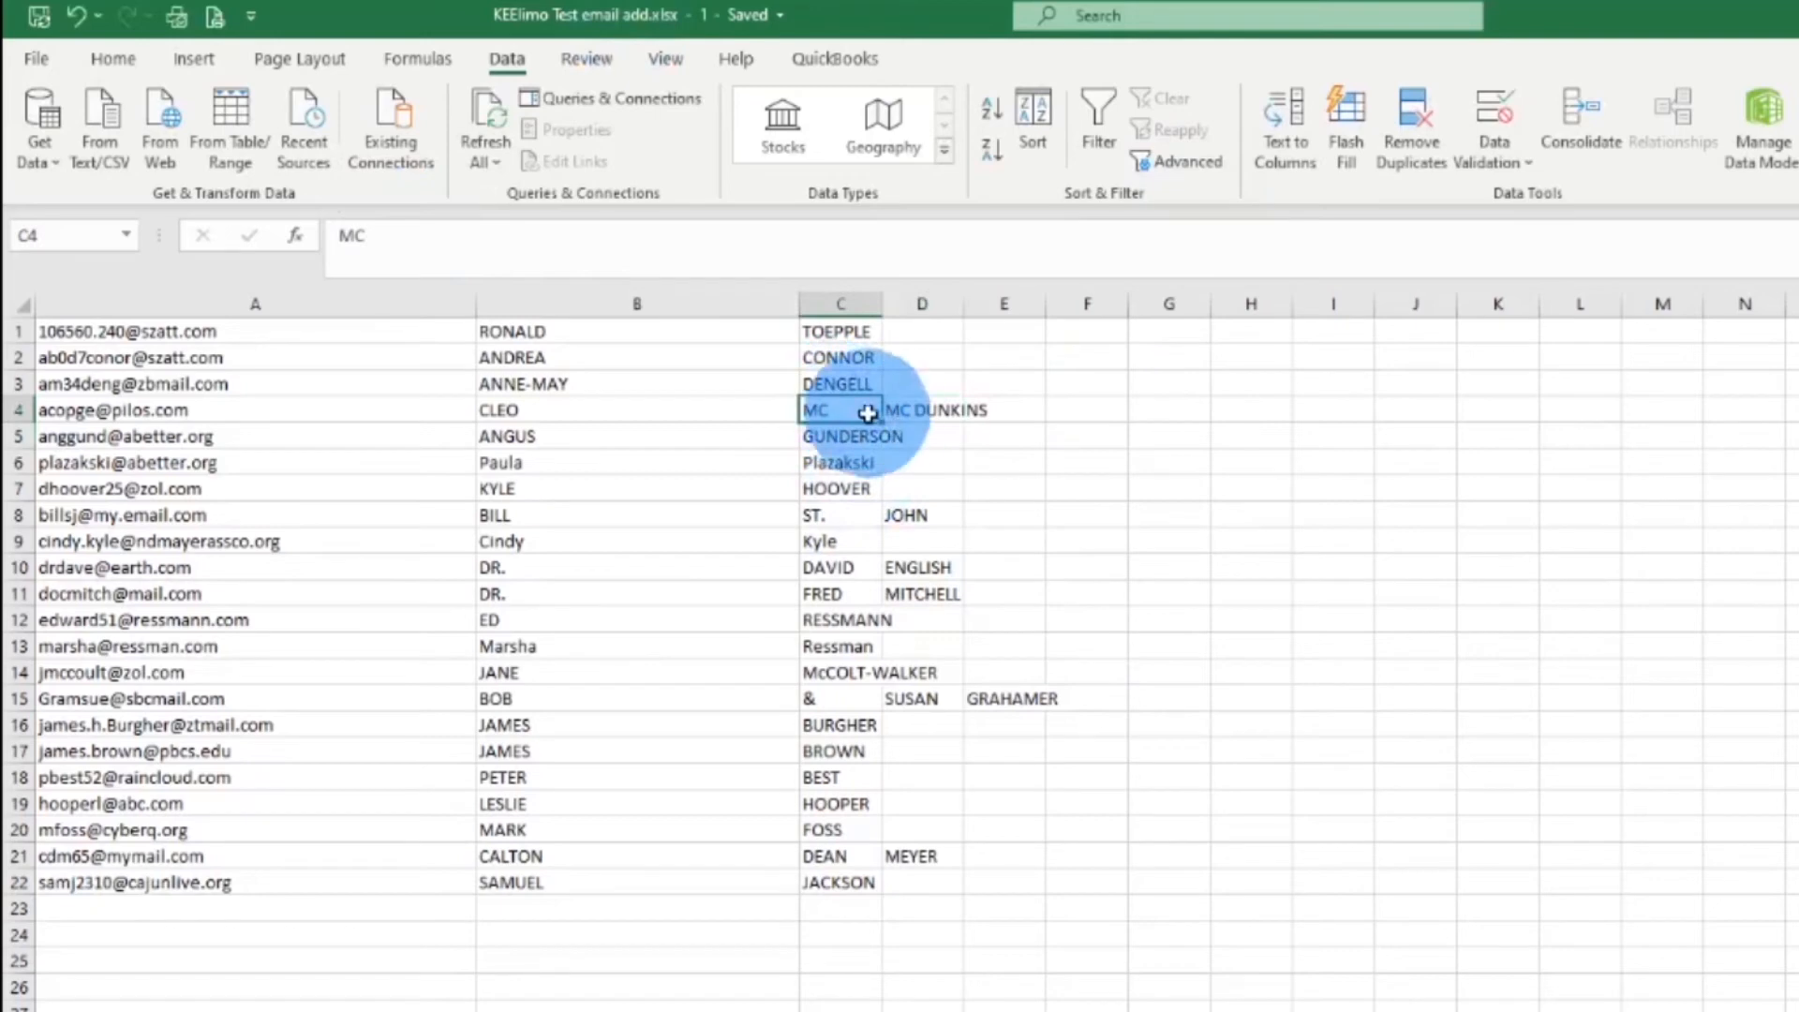
key("Delete")
left_click(932, 415)
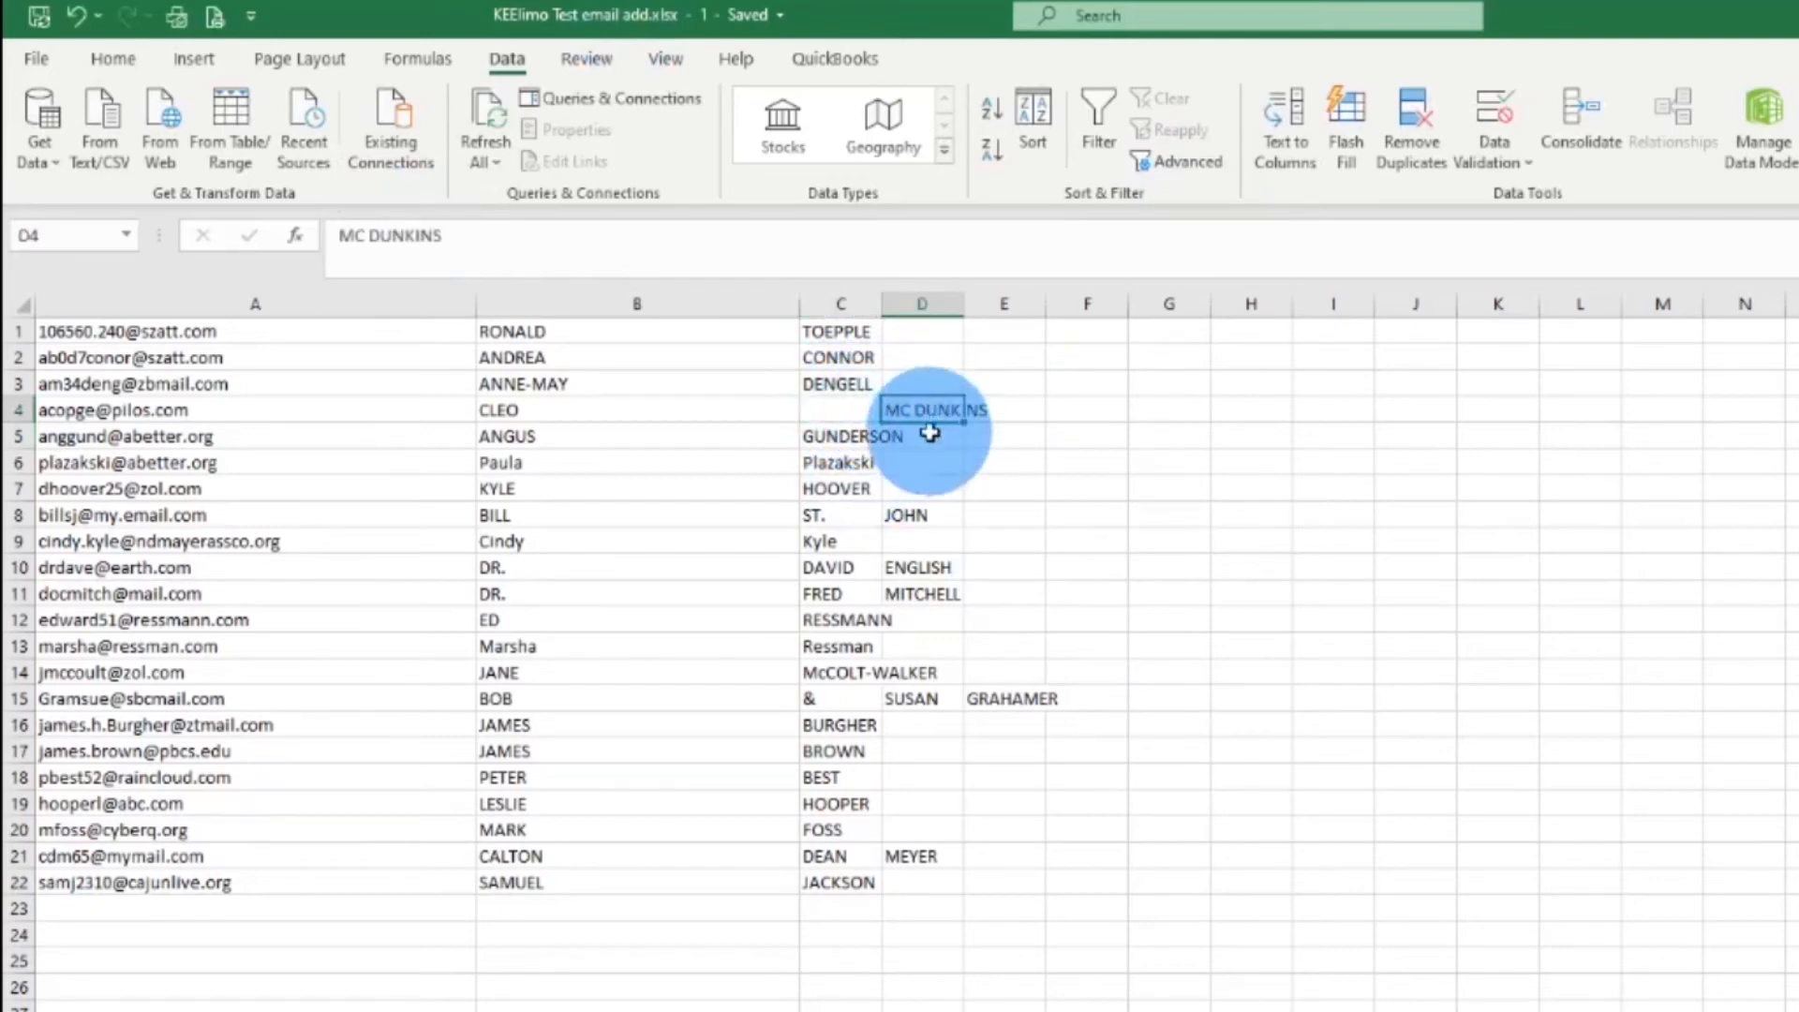
left_click_drag(933, 426, 858, 423)
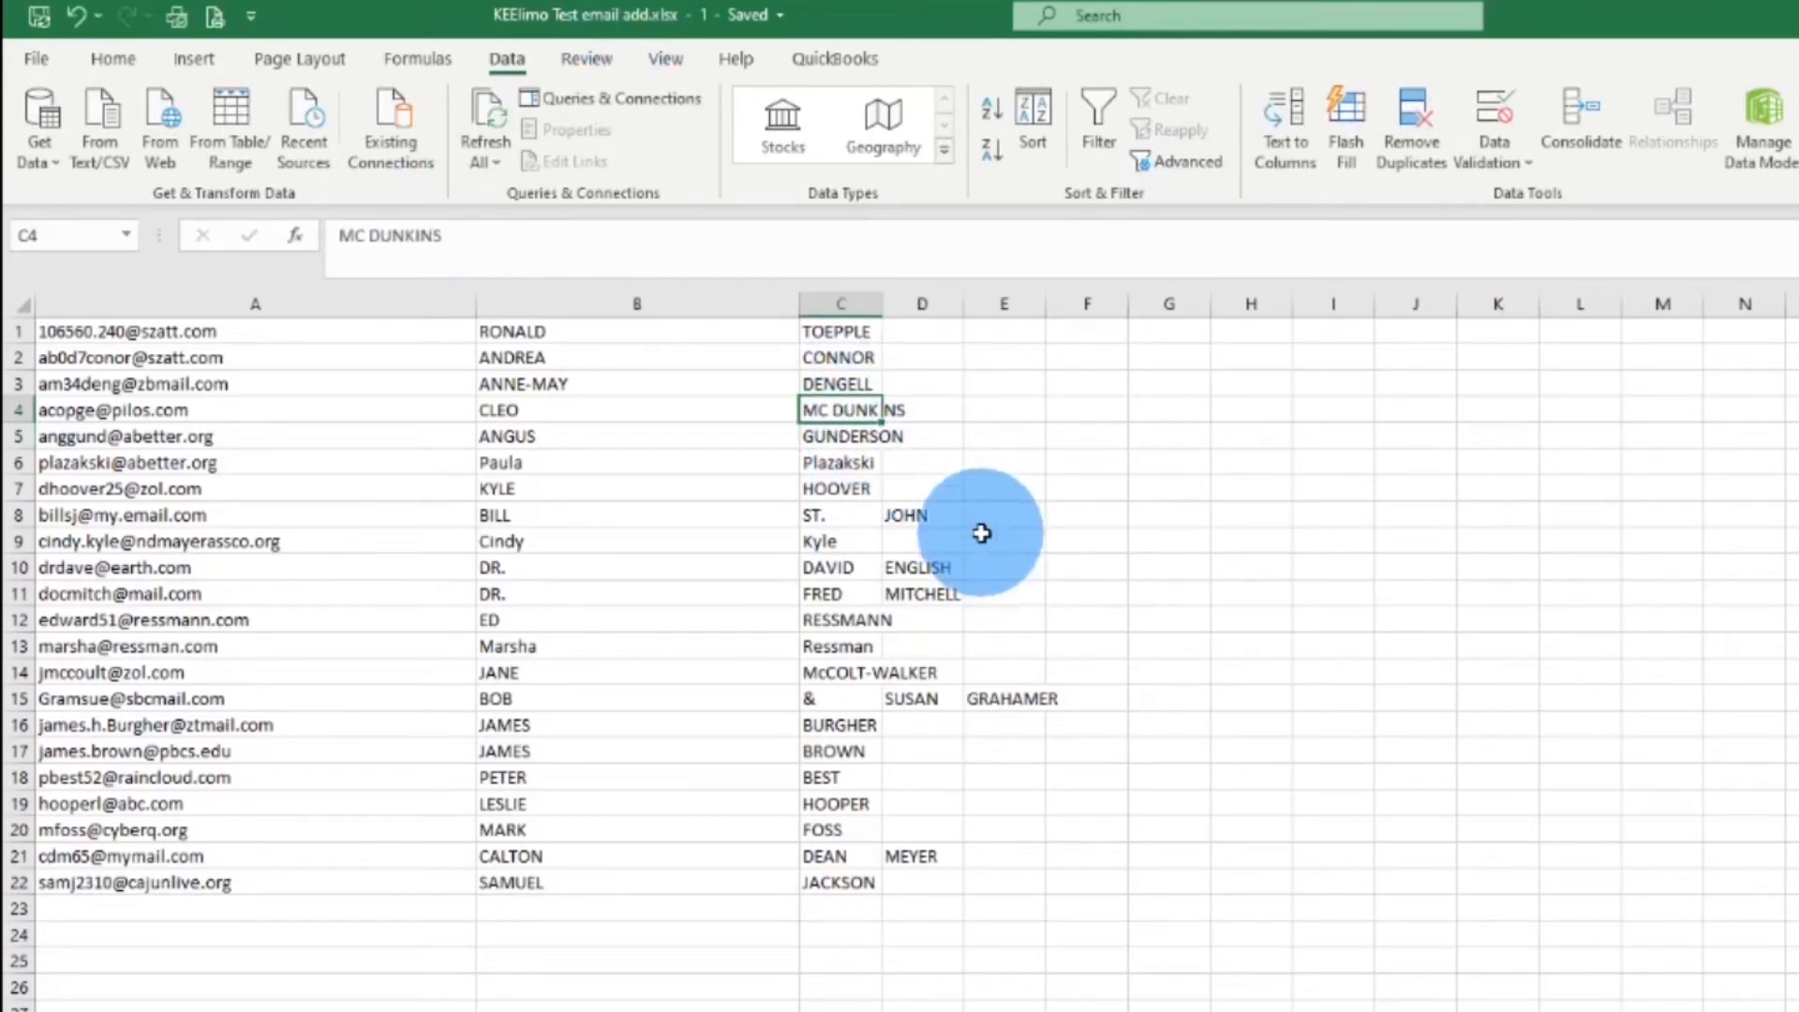
Combine row 8's surname as 'St. JOHN', clear C8, and move it into C8 without overwriting C9
left_click(864, 519)
left_click(928, 525)
left_click_drag(943, 527, 173, 255)
left_click(321, 239)
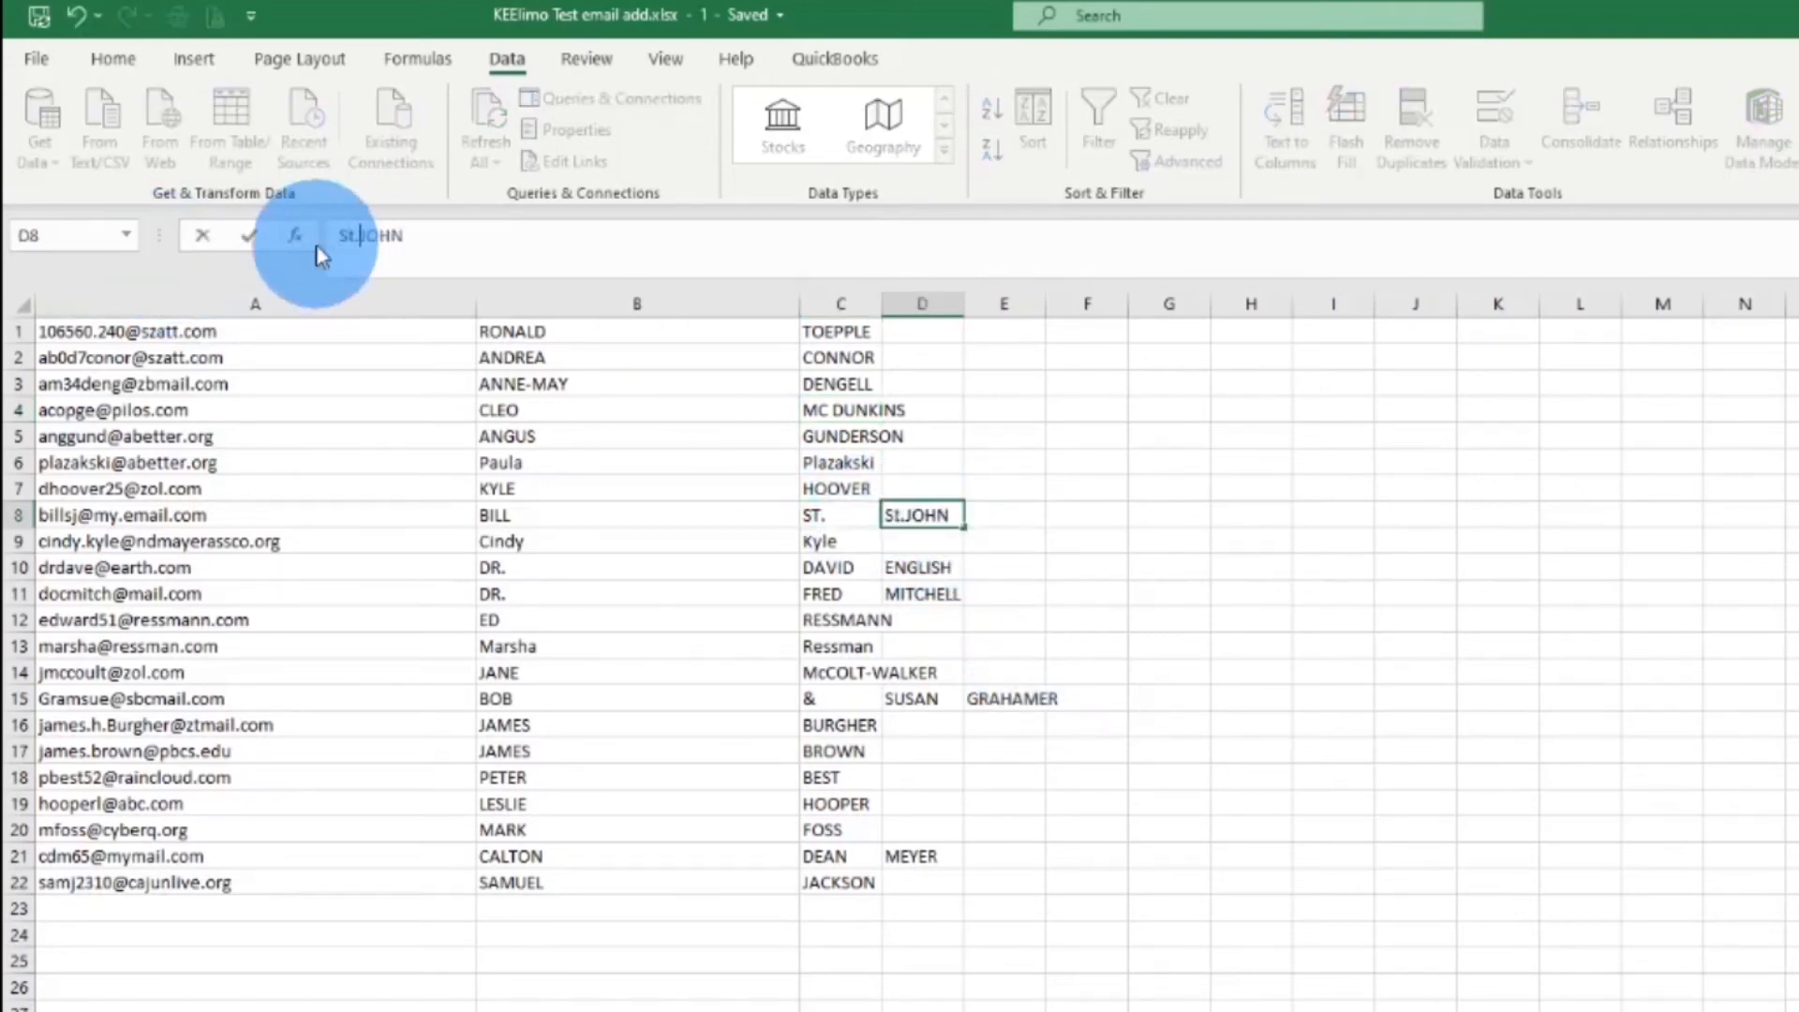
left_click(250, 236)
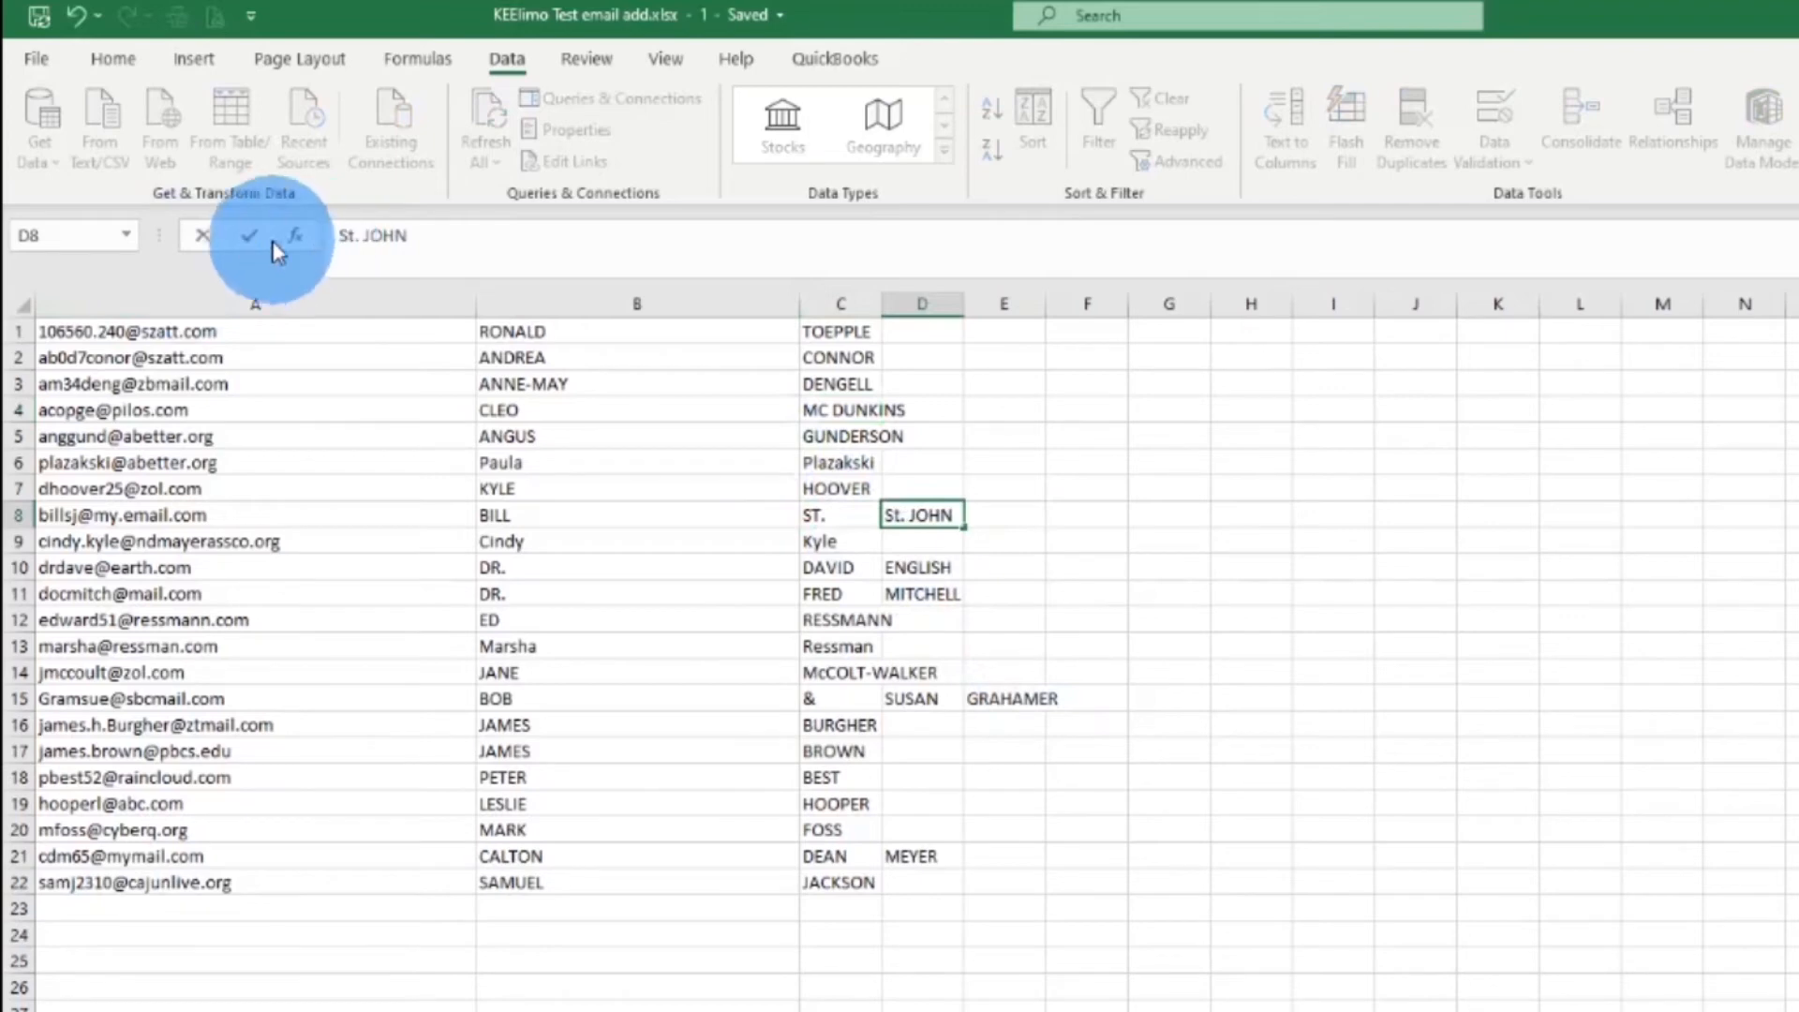
left_click(871, 518)
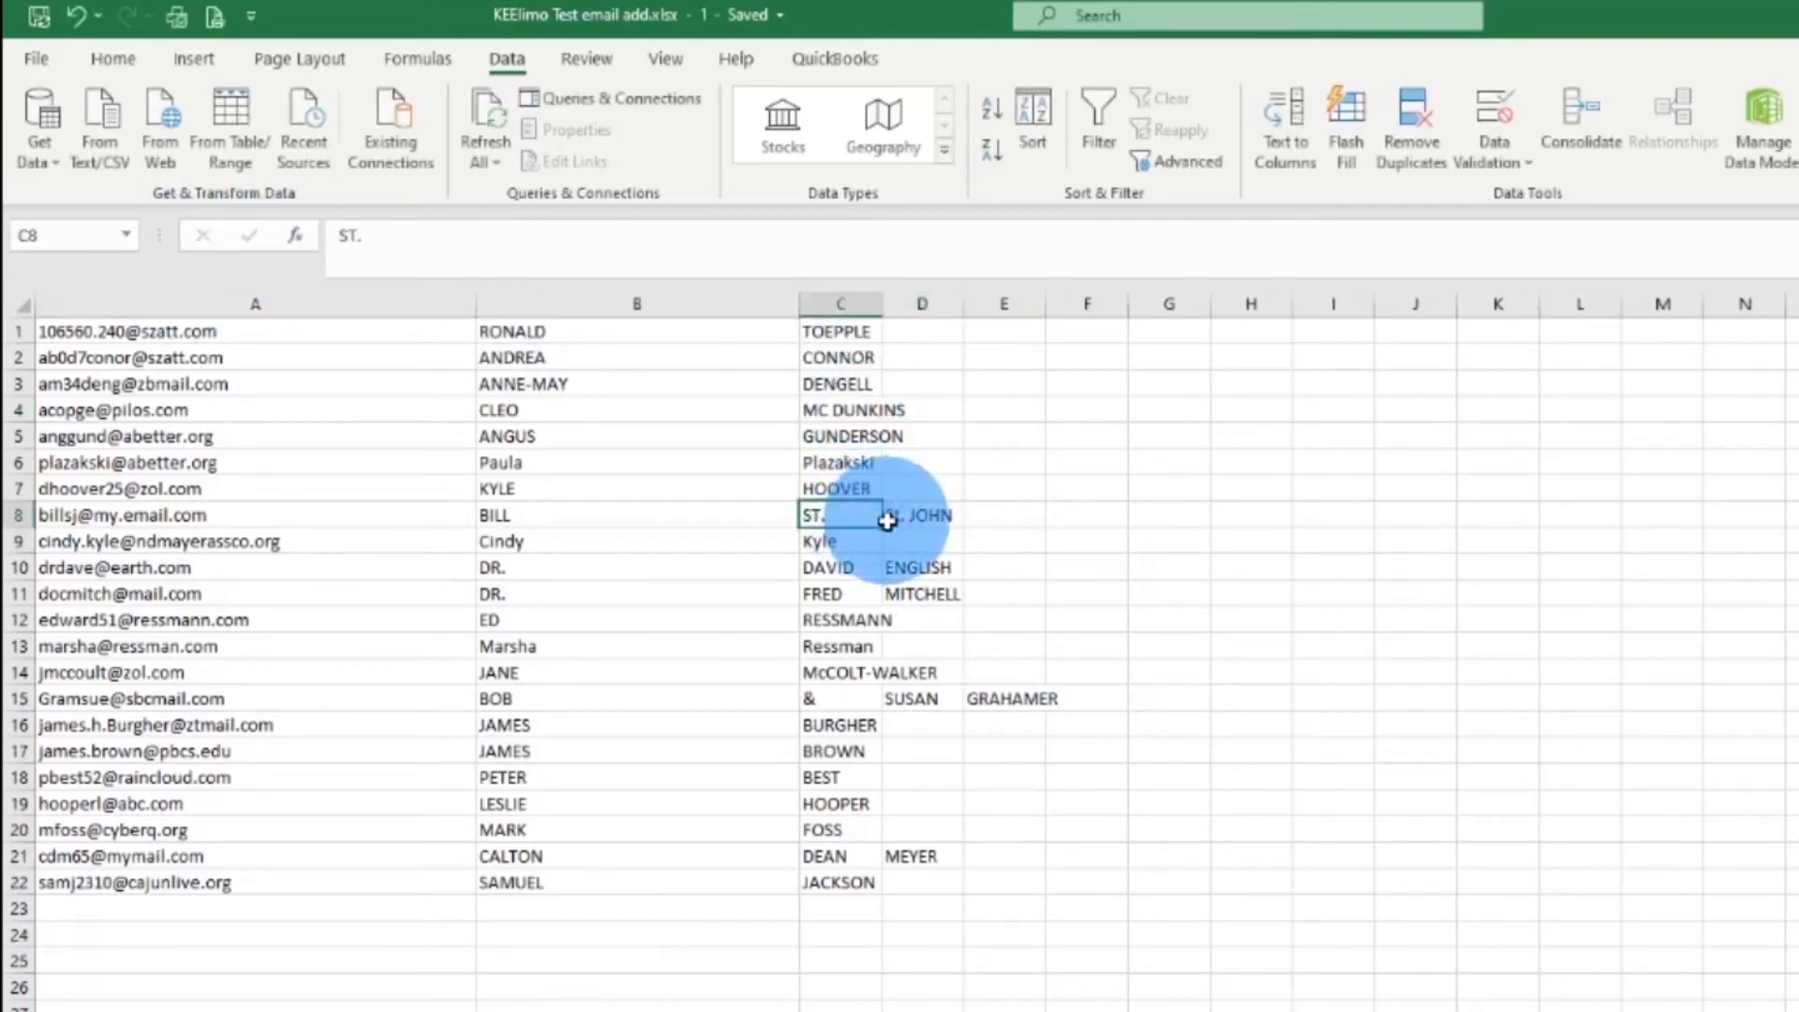
key("Delete")
left_click(938, 517)
left_click_drag(942, 532, 847, 531)
left_click(1299, 788)
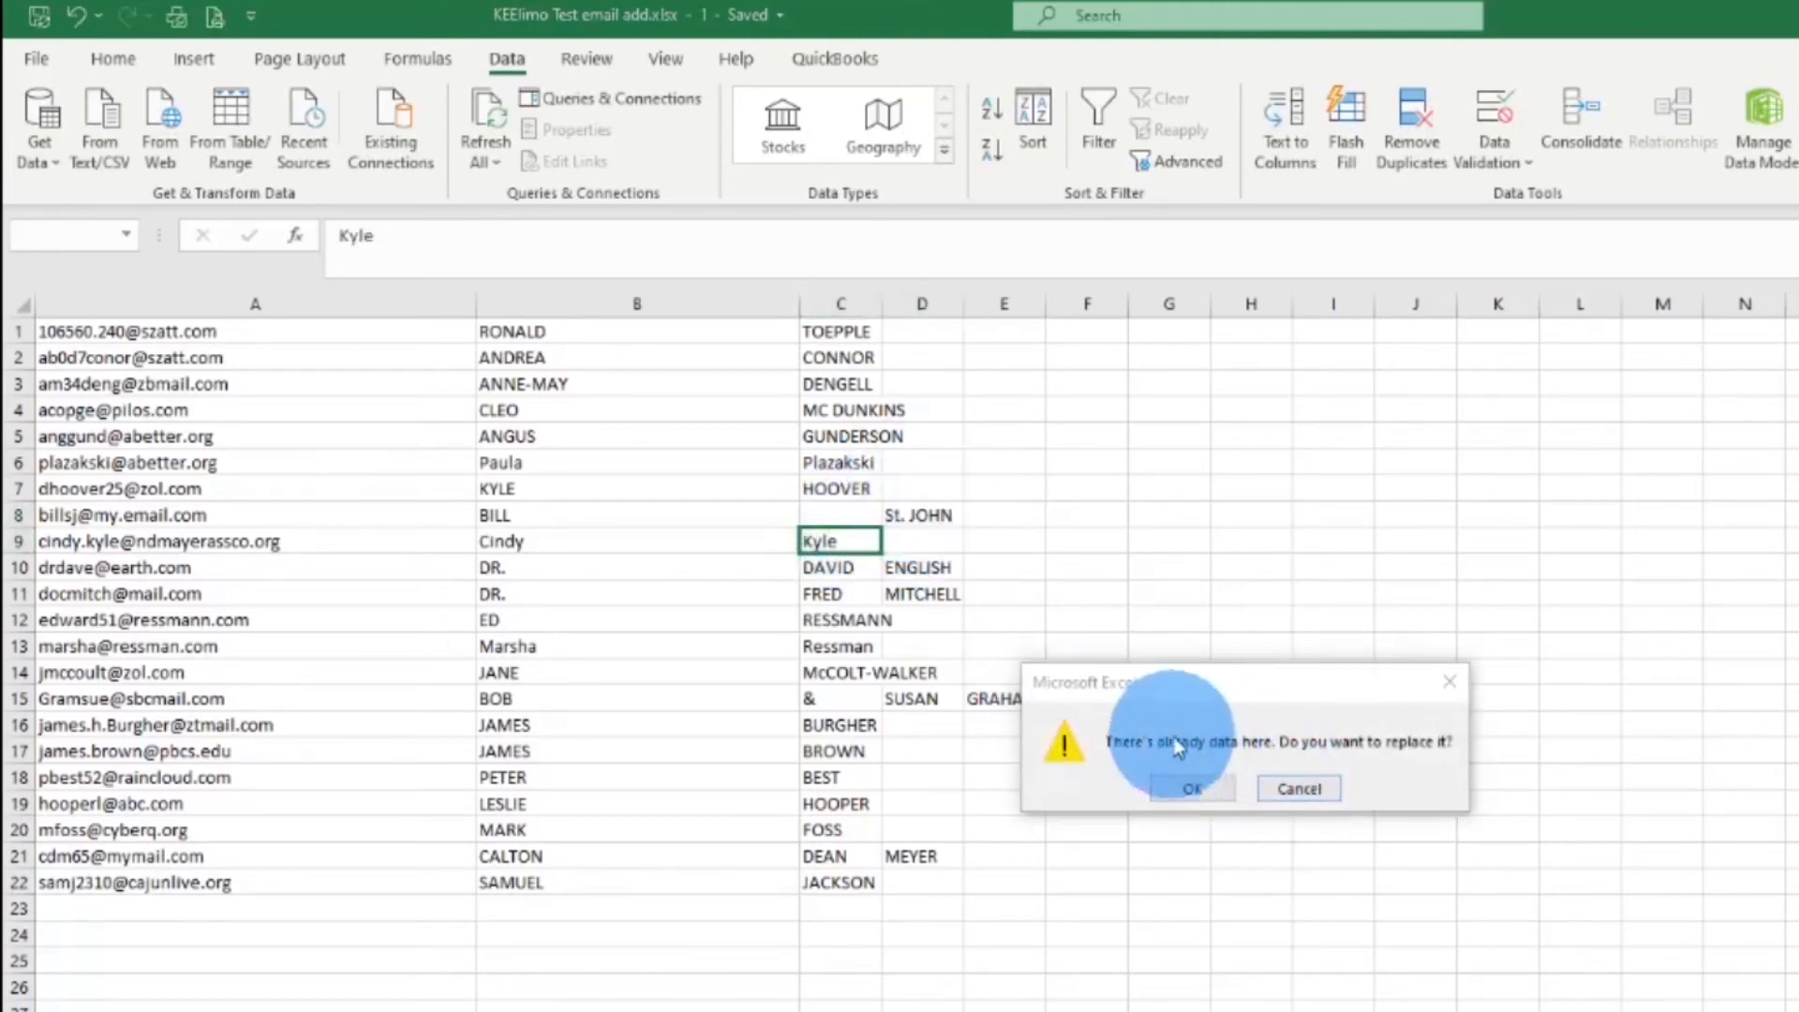
left_click_drag(930, 525, 860, 533)
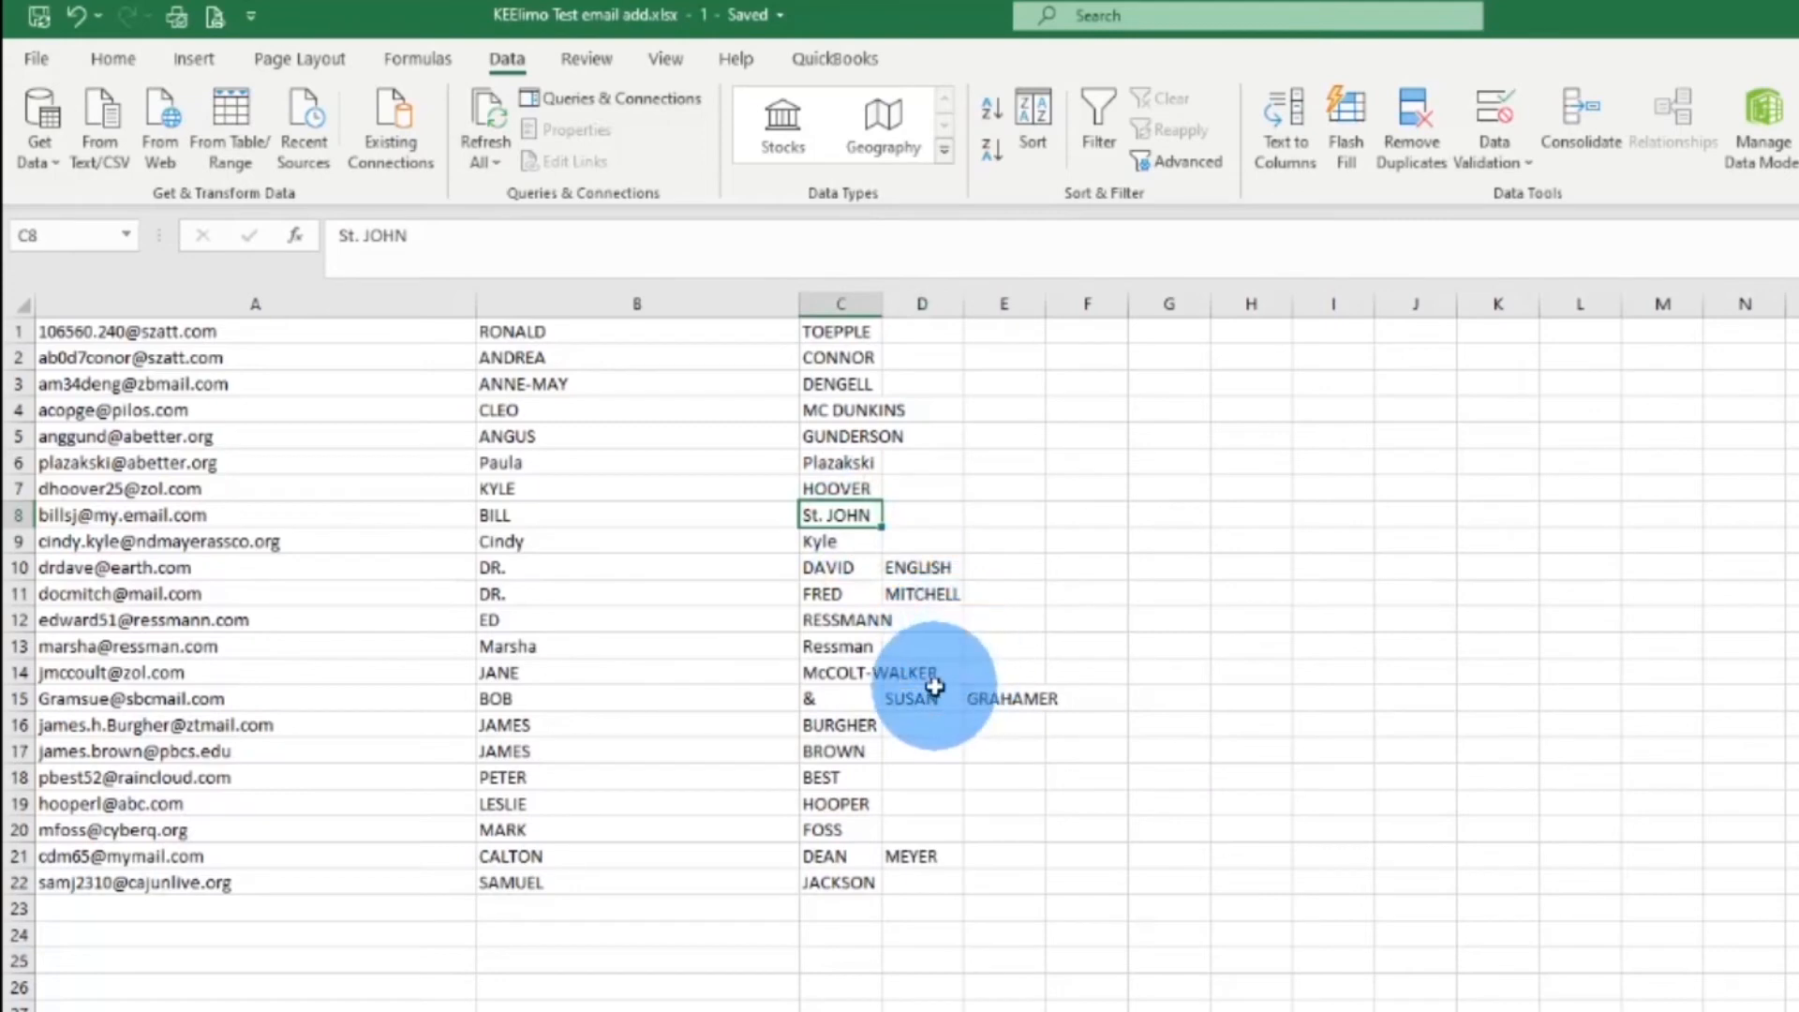
Delete the DR. titles in B10:B11 and shift the names from C10:D11 left into B10:C11
left_click(567, 575)
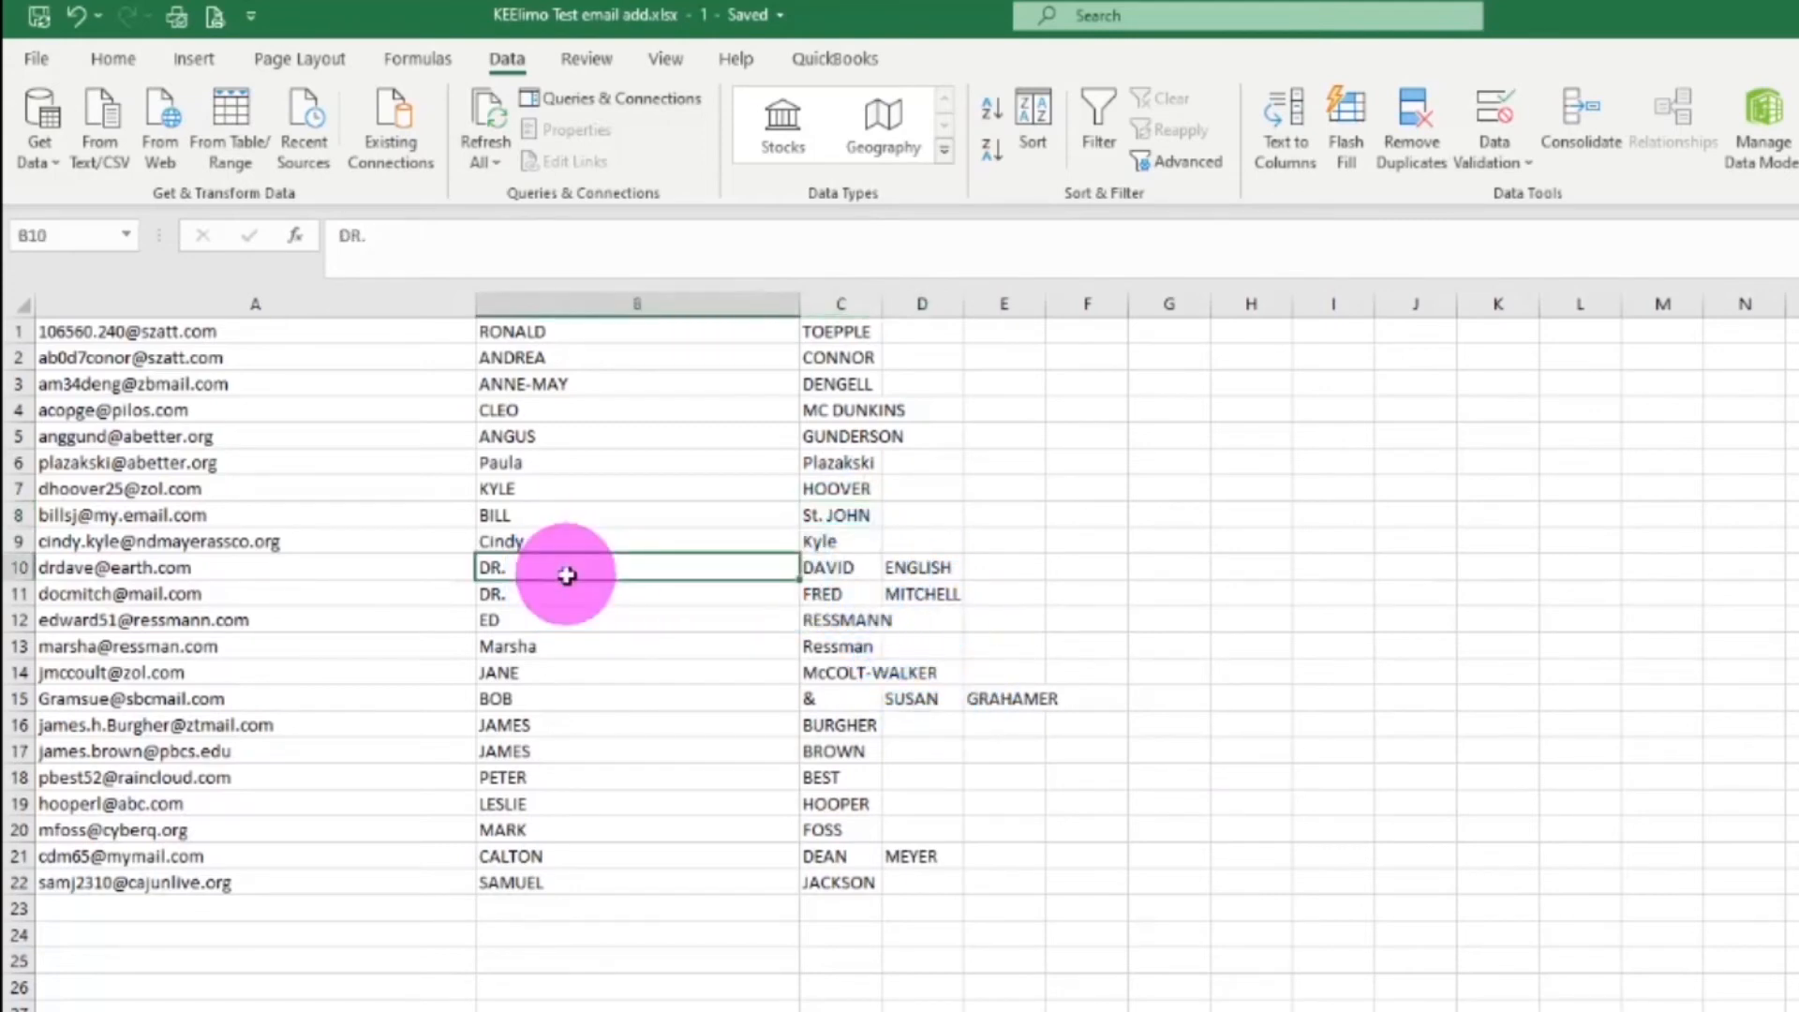
left_click_drag(863, 566, 916, 599)
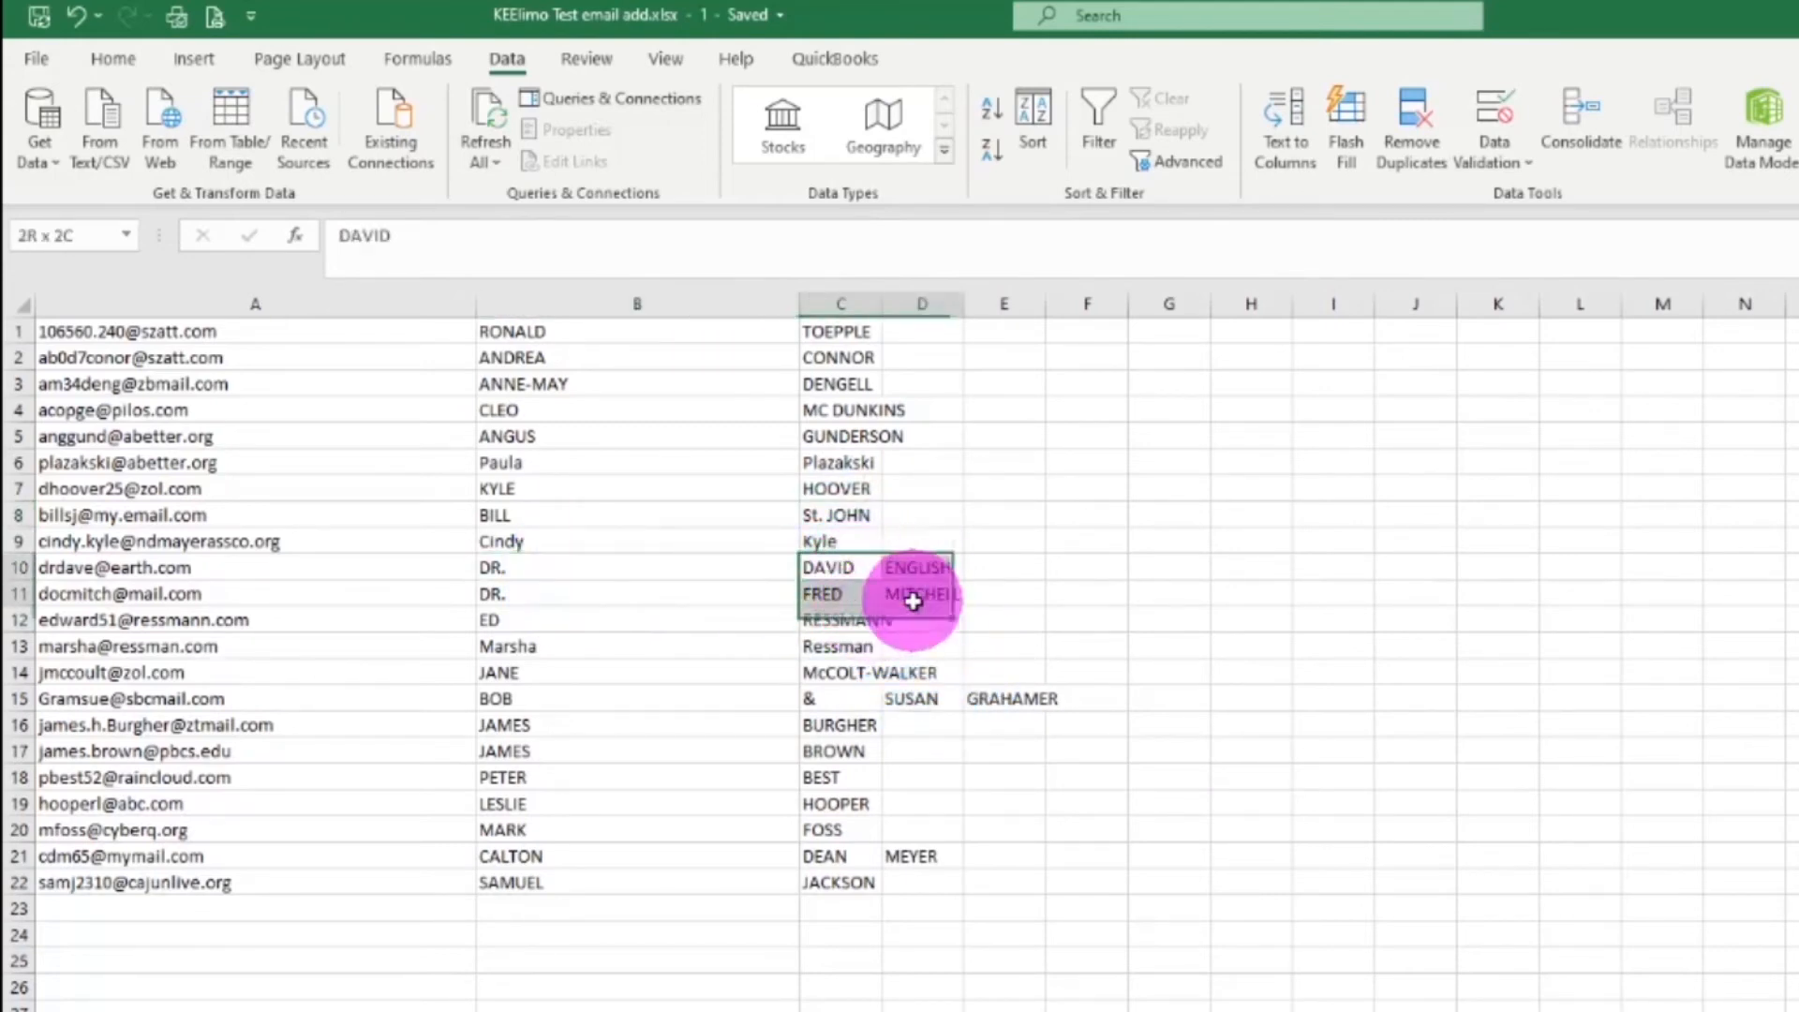
left_click_drag(563, 569, 596, 599)
left_click(567, 618)
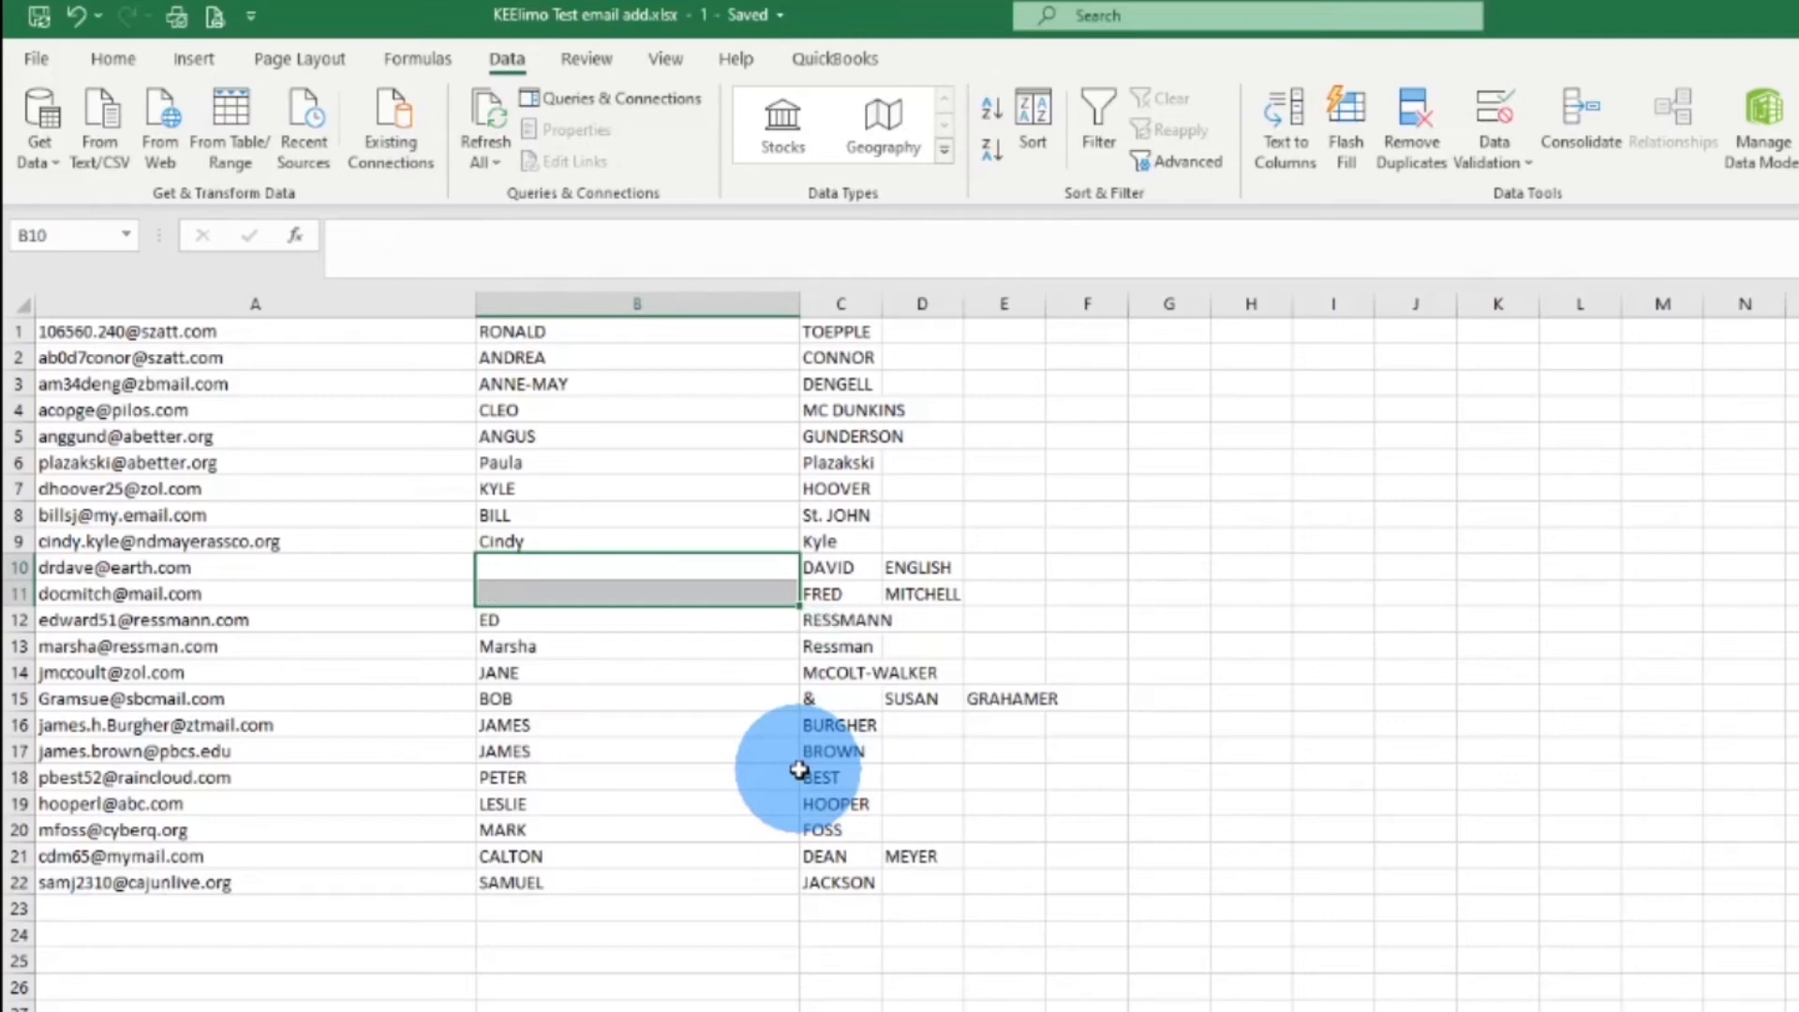
left_click_drag(851, 573, 911, 583)
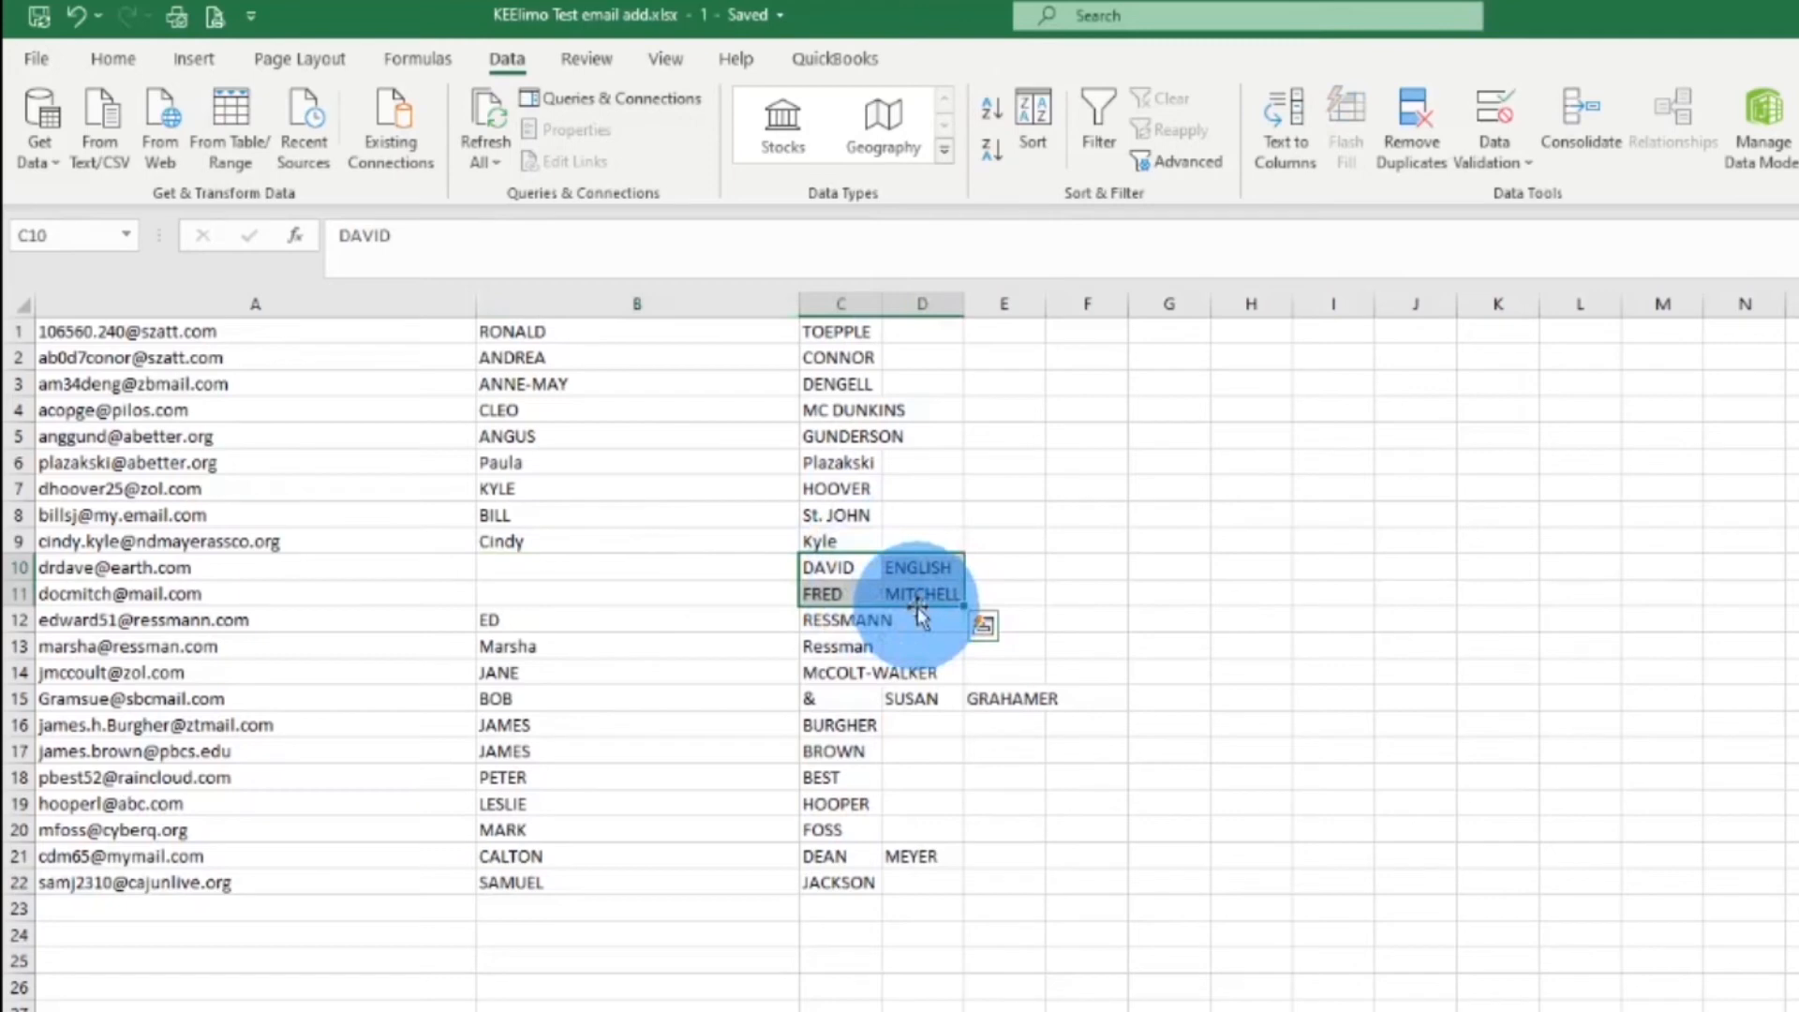
left_click_drag(919, 609, 828, 606)
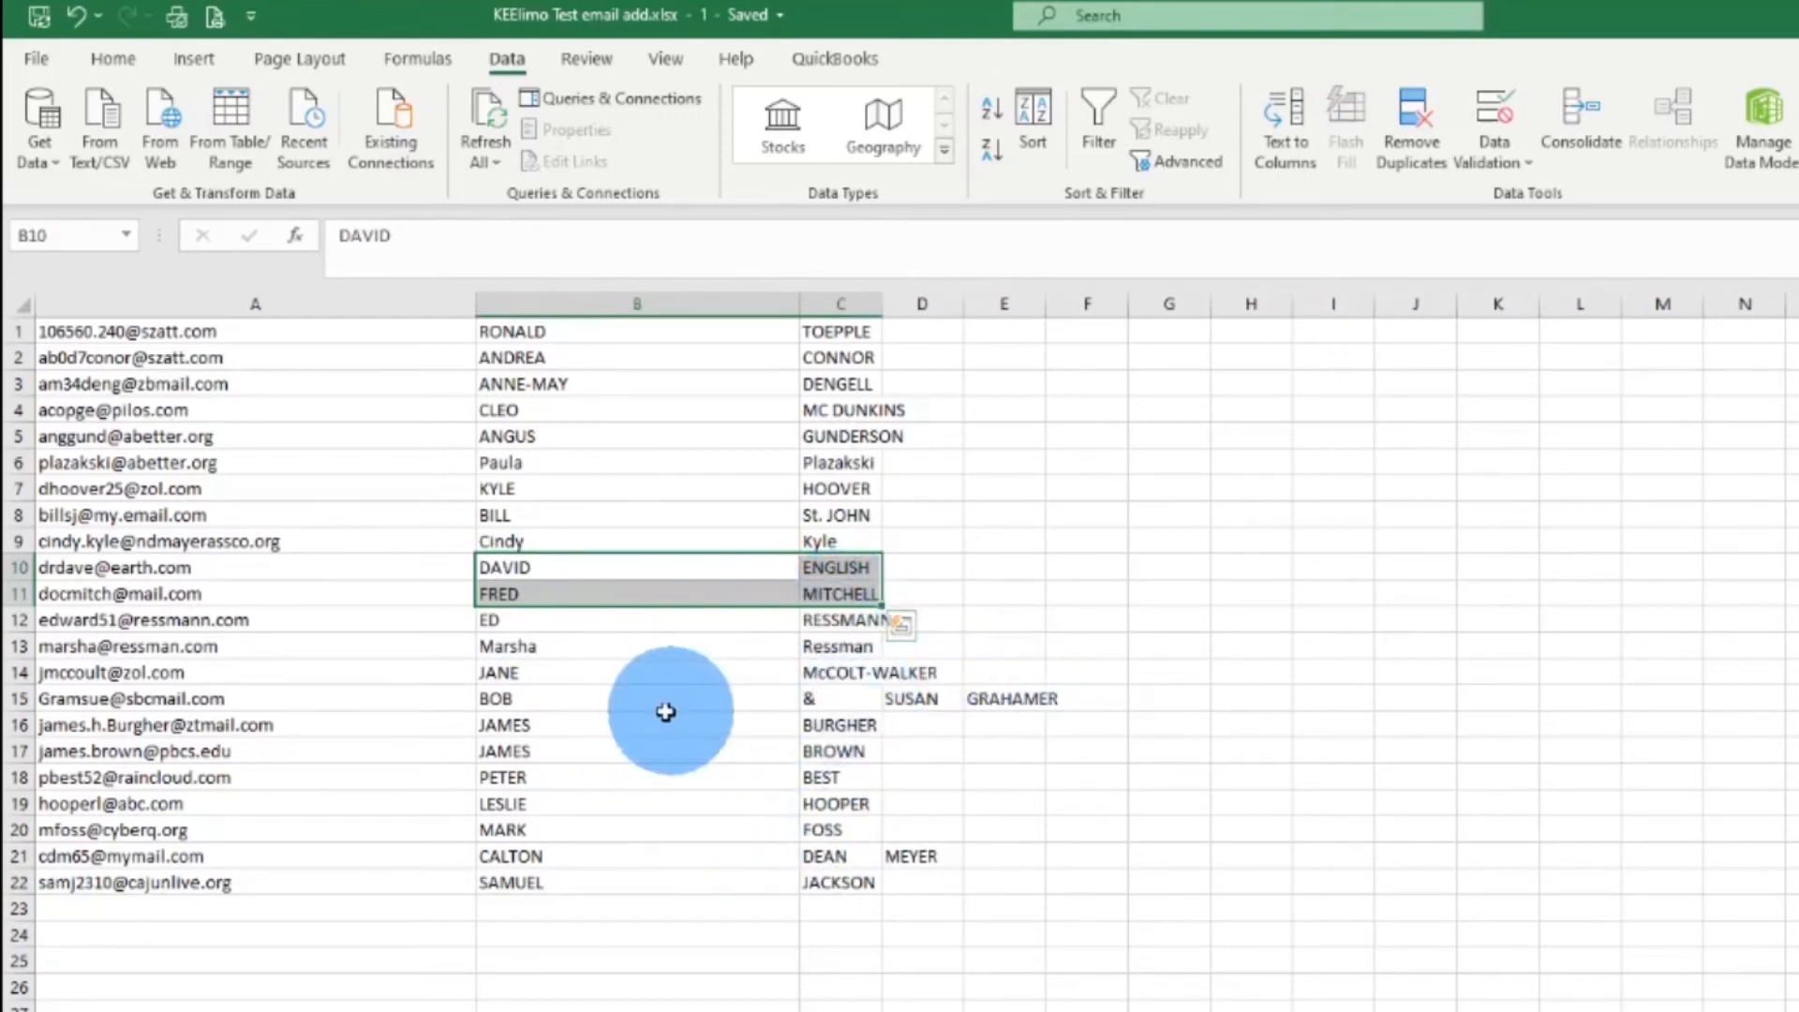
left_click(607, 702)
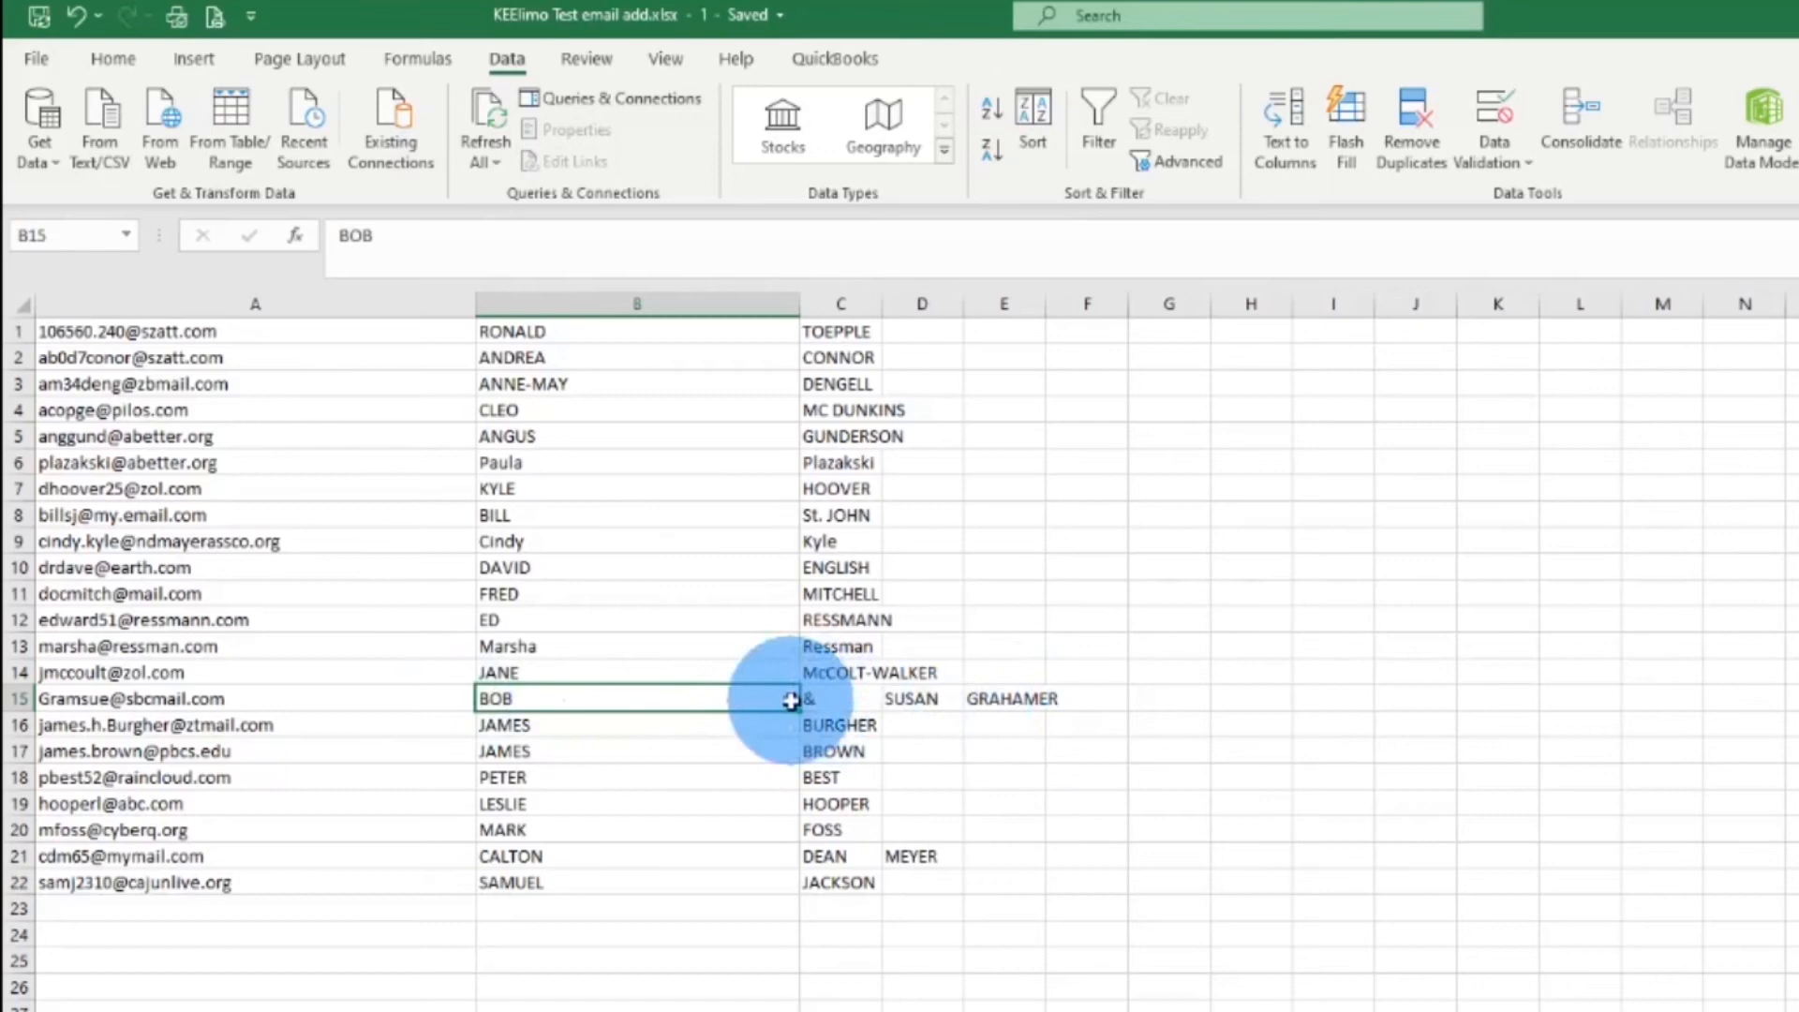
Inspect row 15's email and the two people's names spread across its columns
left_click(238, 698)
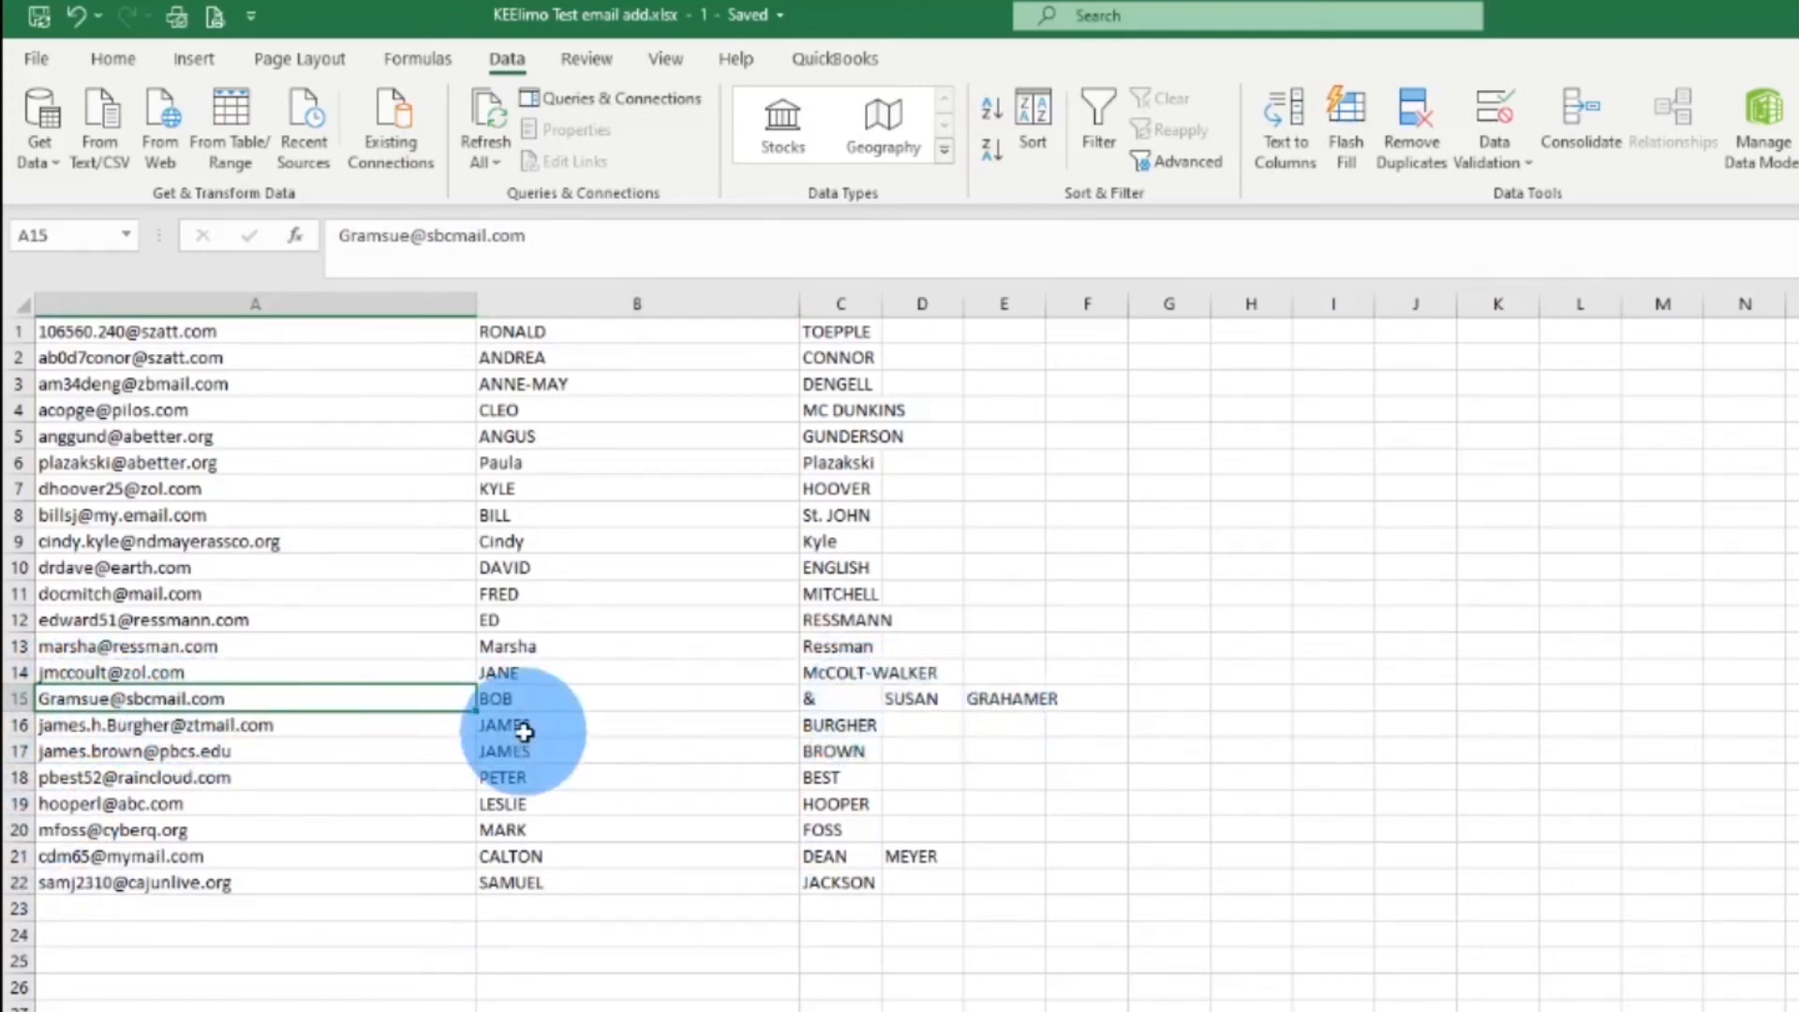
left_click_drag(537, 702, 824, 704)
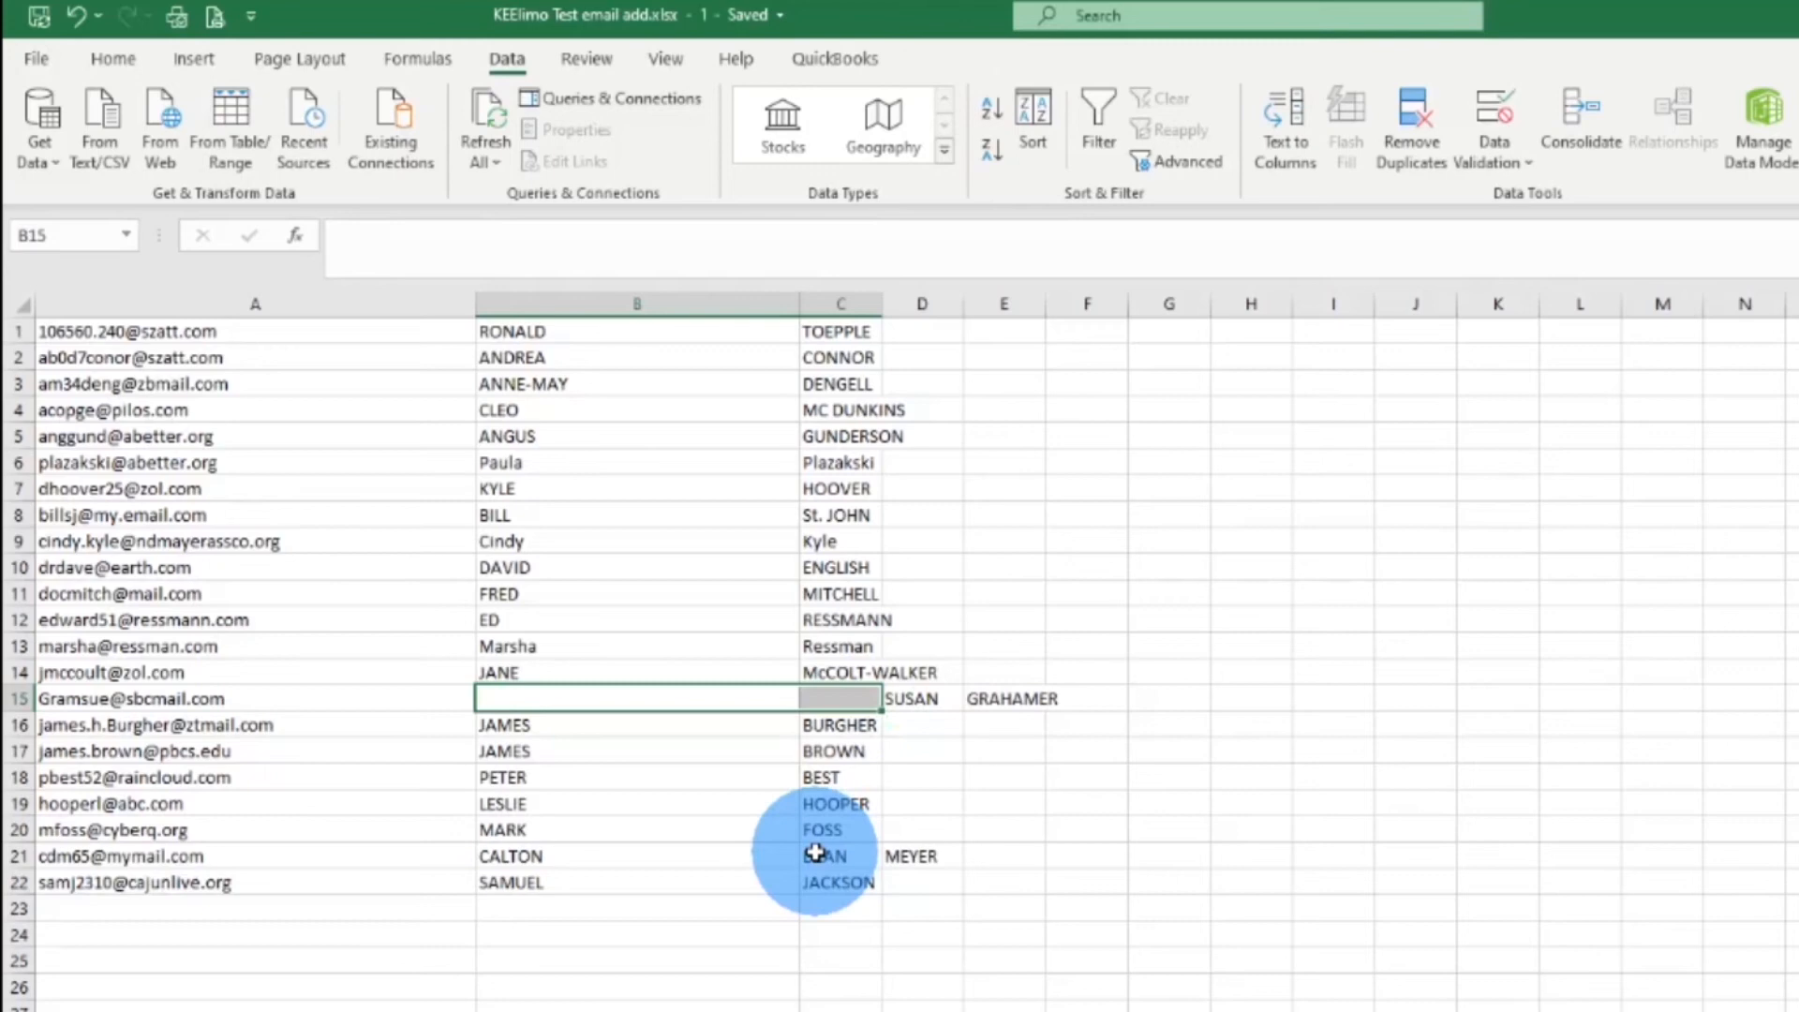
left_click_drag(914, 698, 844, 717)
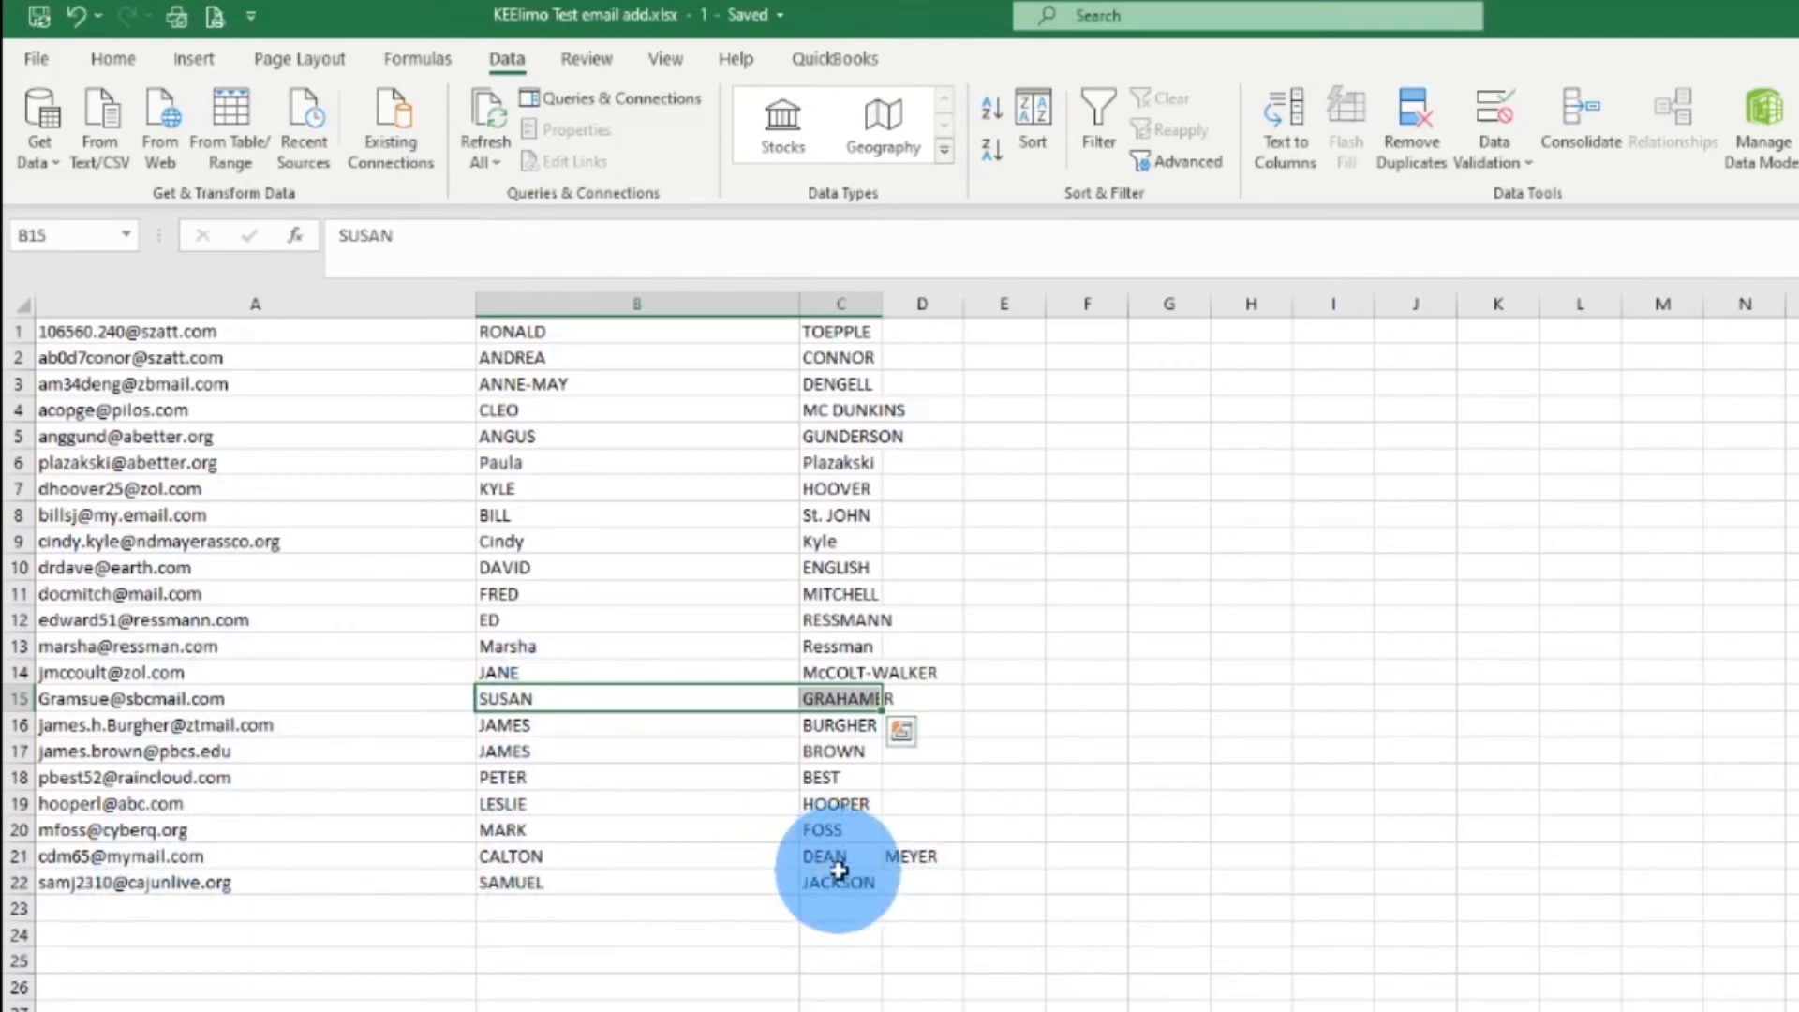
Replace the stray extra name in C21 with row 21's last name moved from D21
left_click(599, 861)
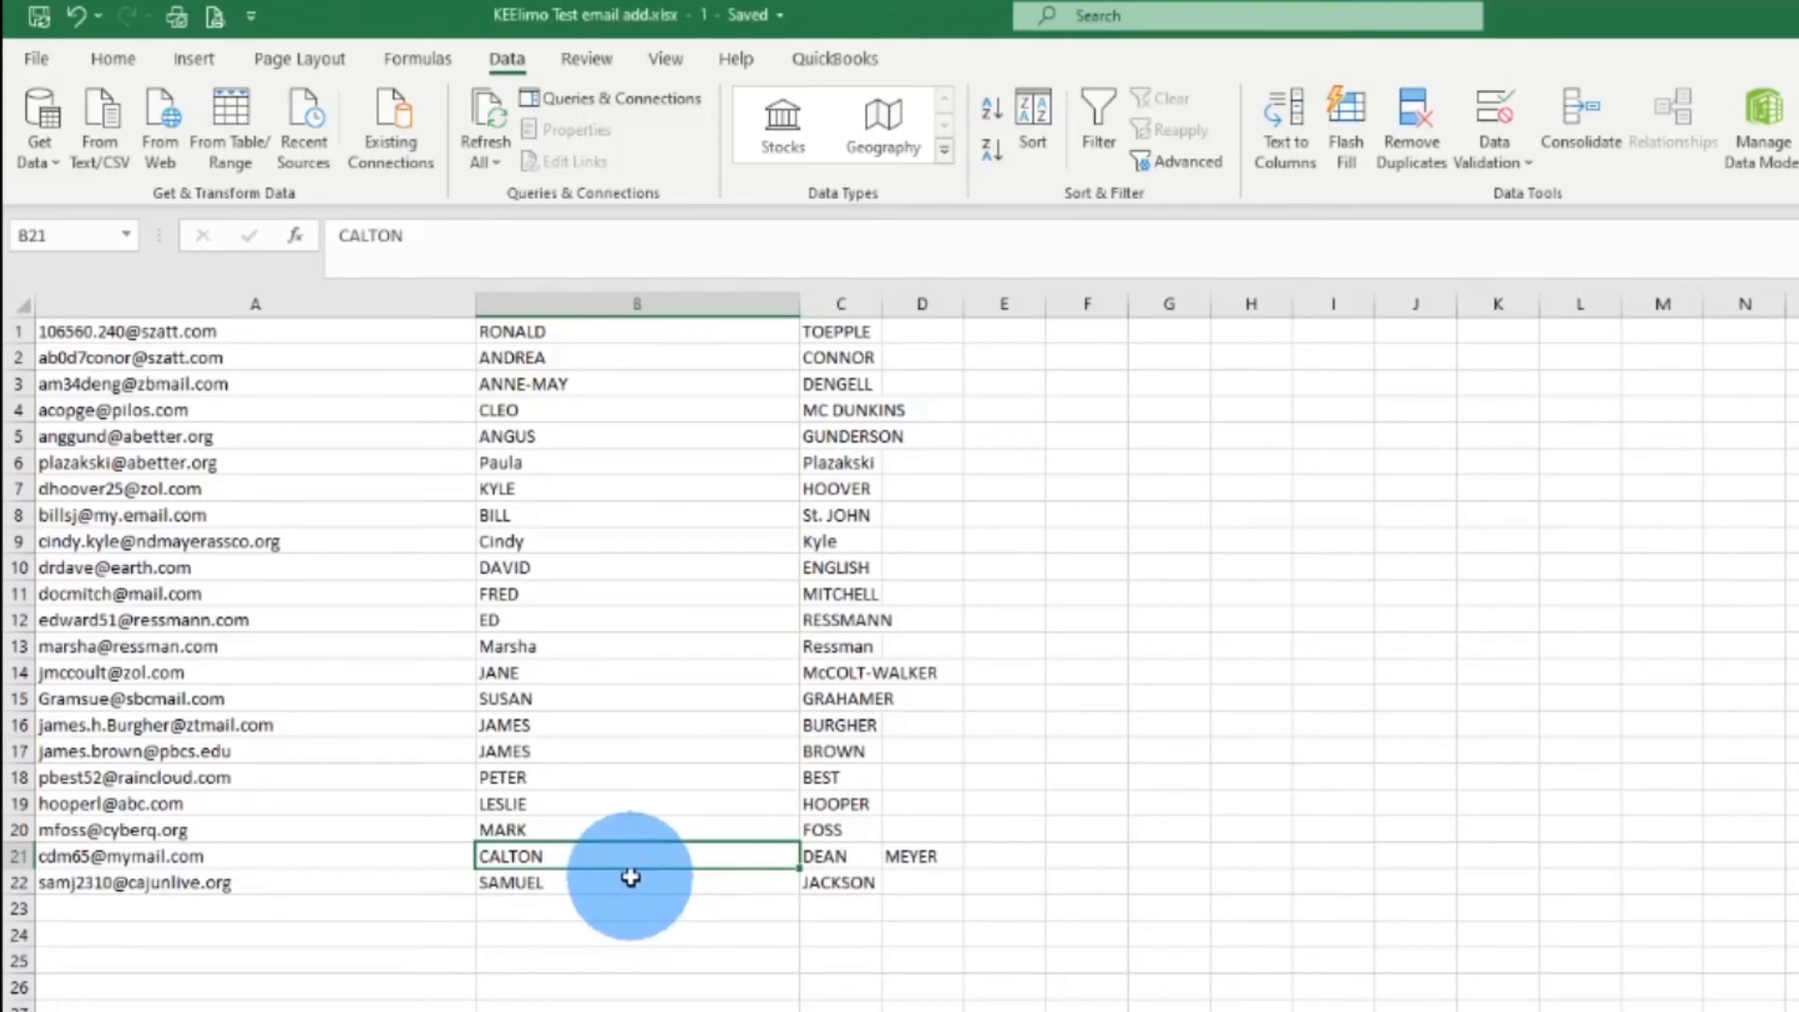
left_click(813, 855)
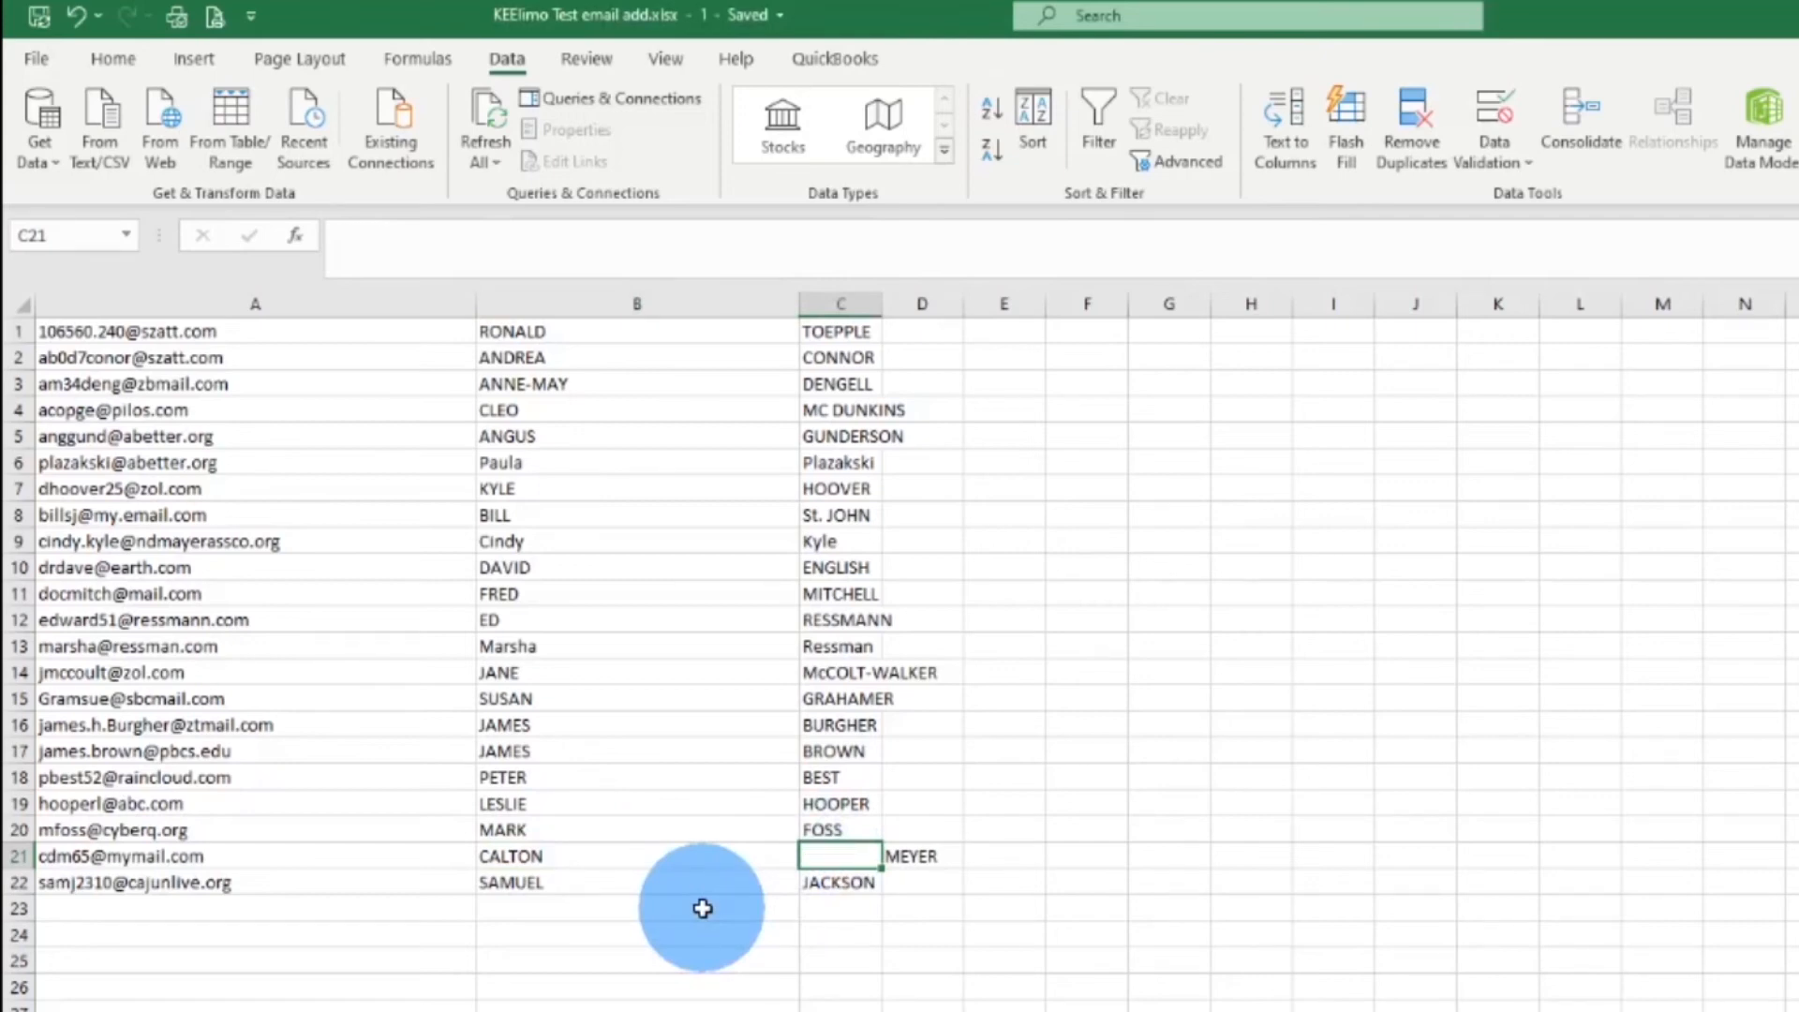
left_click(924, 858)
left_click_drag(926, 873, 848, 867)
left_click(584, 954)
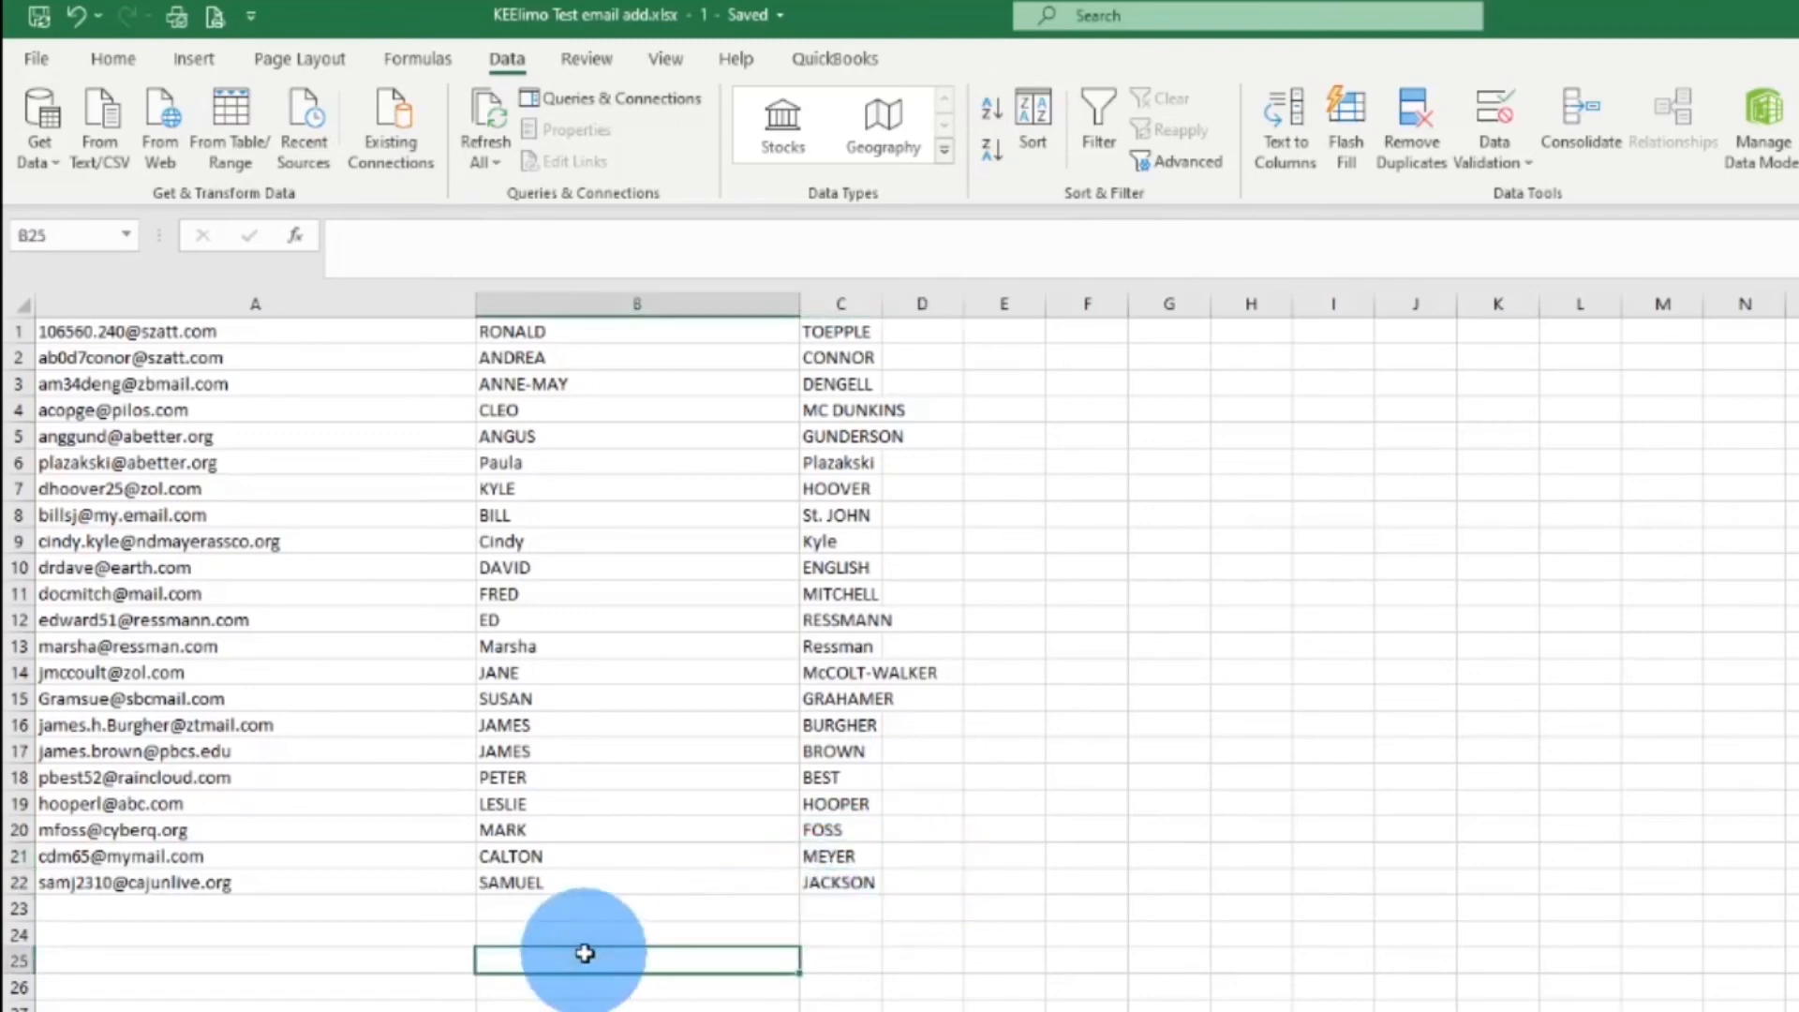
Select the email, first-name and last-name data together across columns A to C
left_click(262, 292)
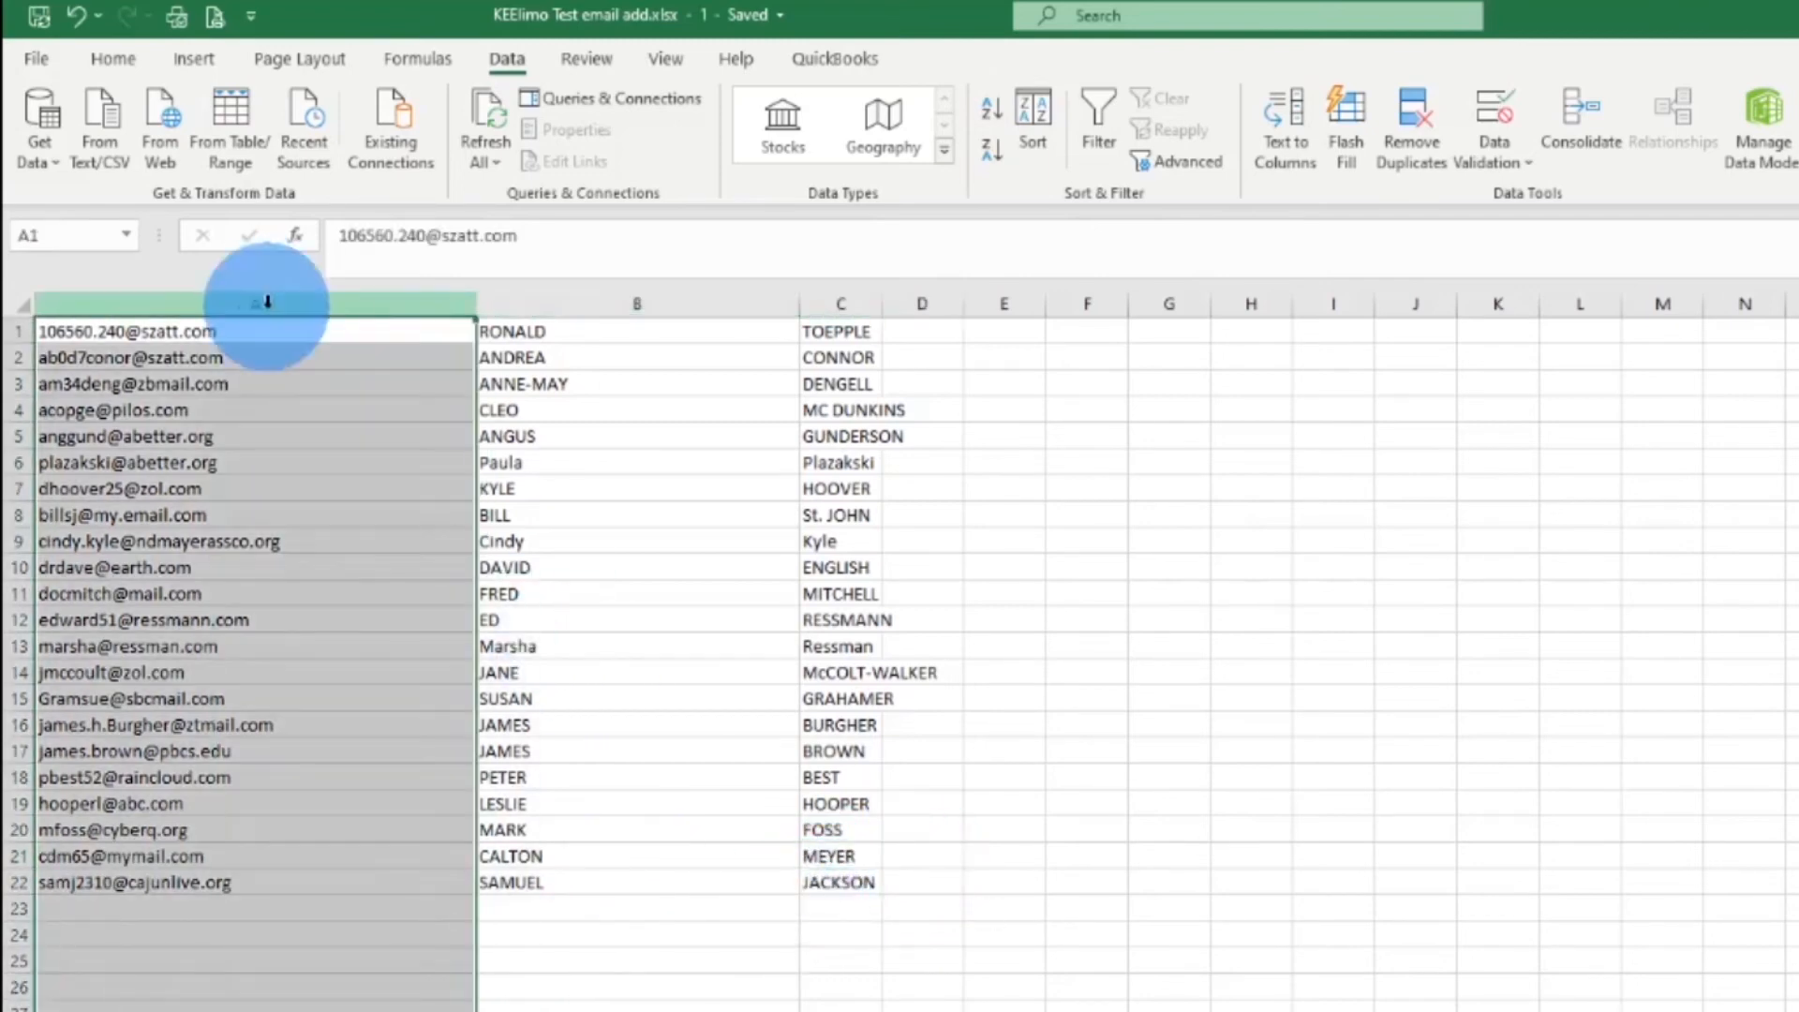
left_click(568, 314)
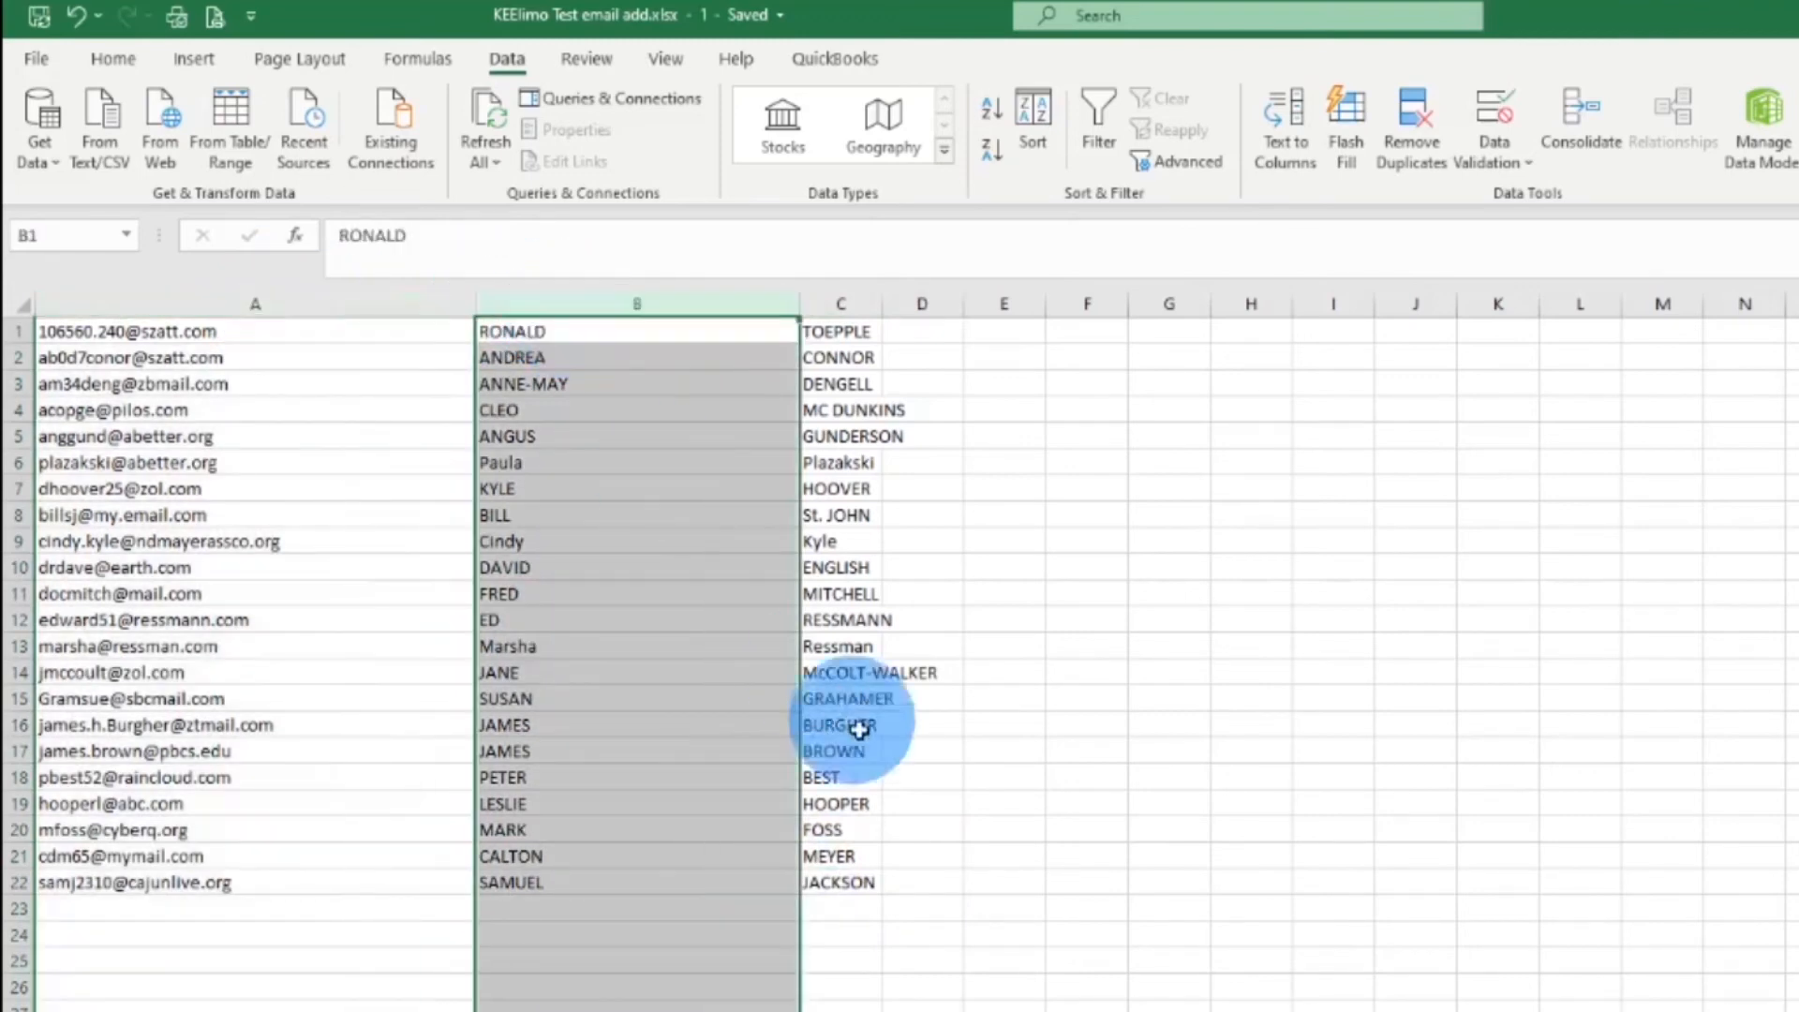
left_click(840, 303)
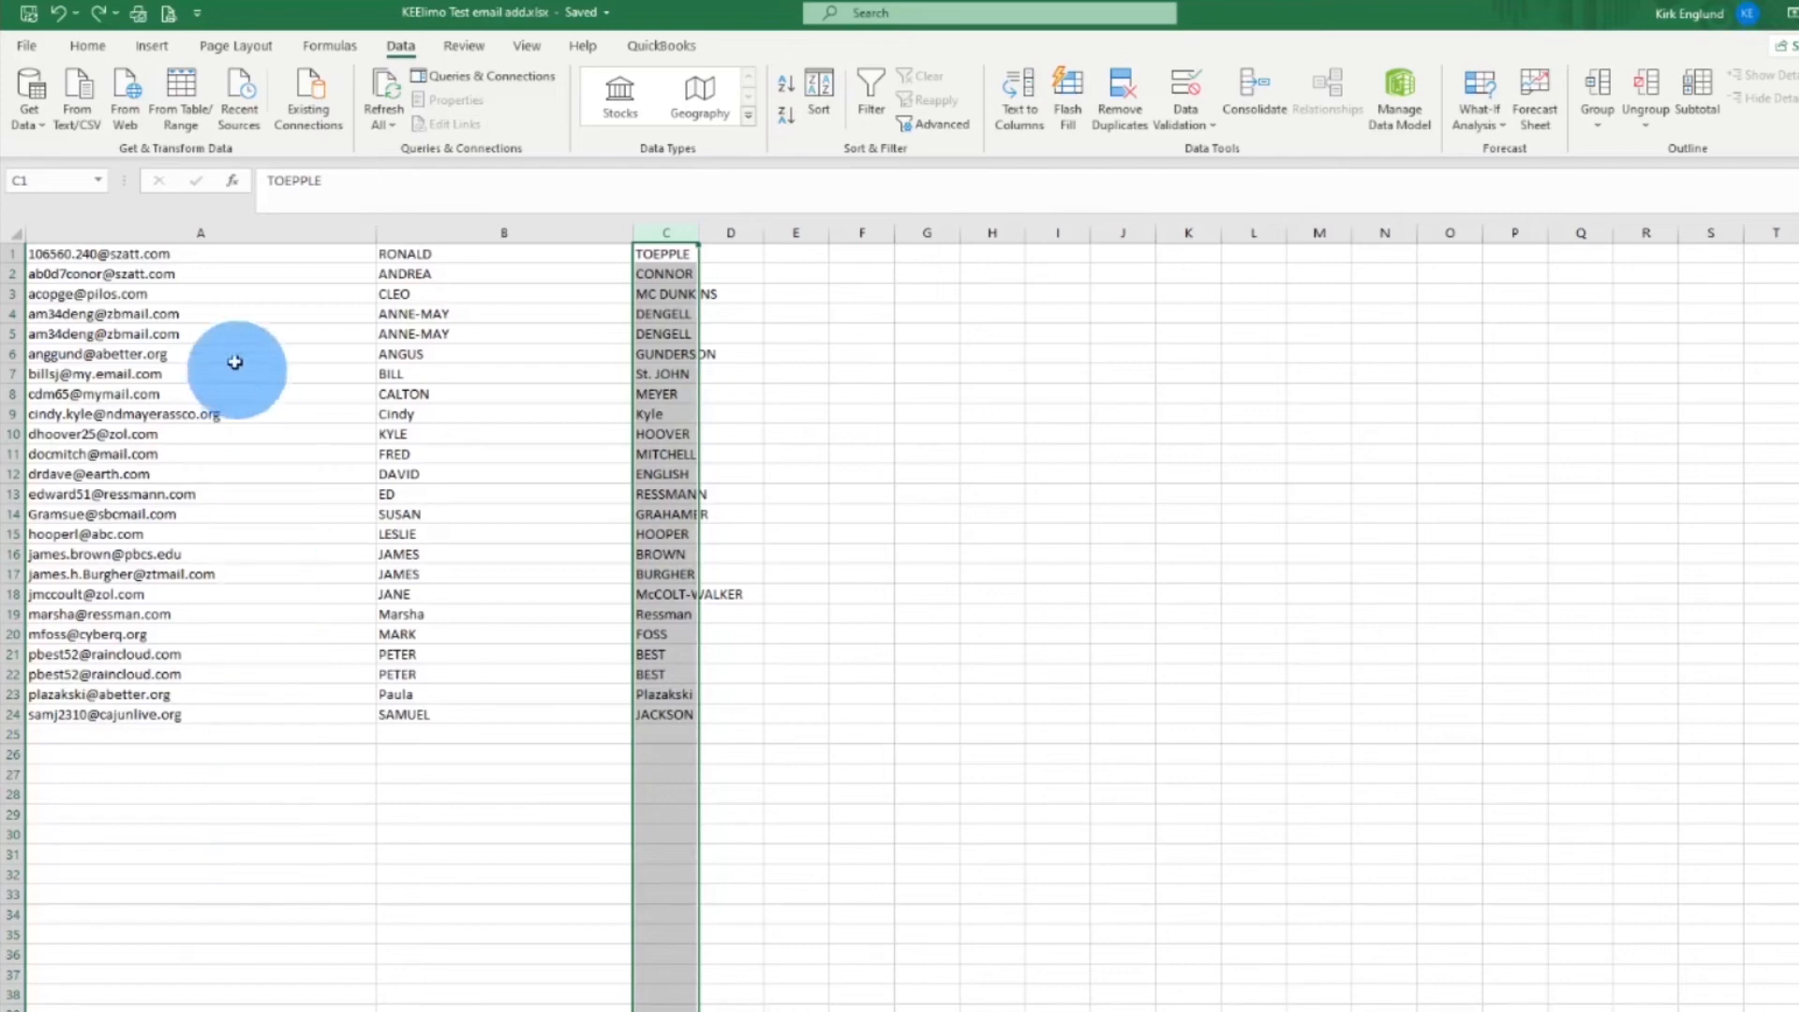
left_click(127, 257)
left_click_drag(139, 232, 681, 225)
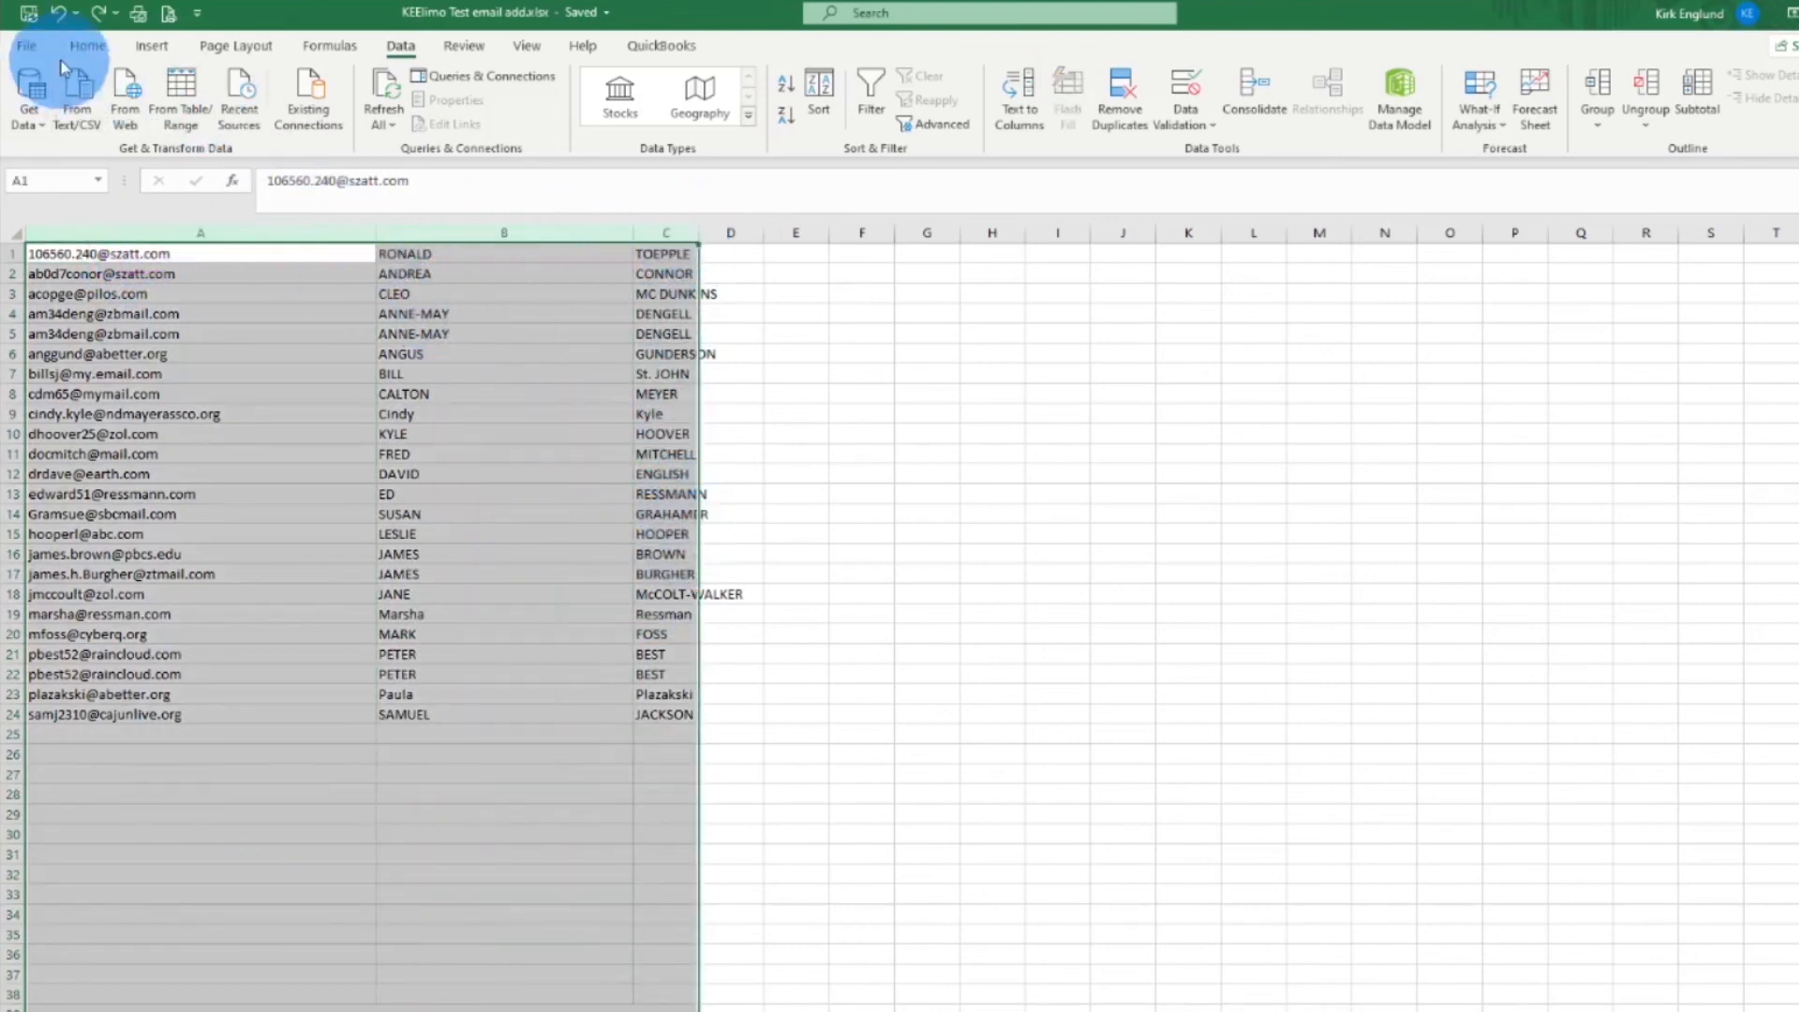
left_click(86, 49)
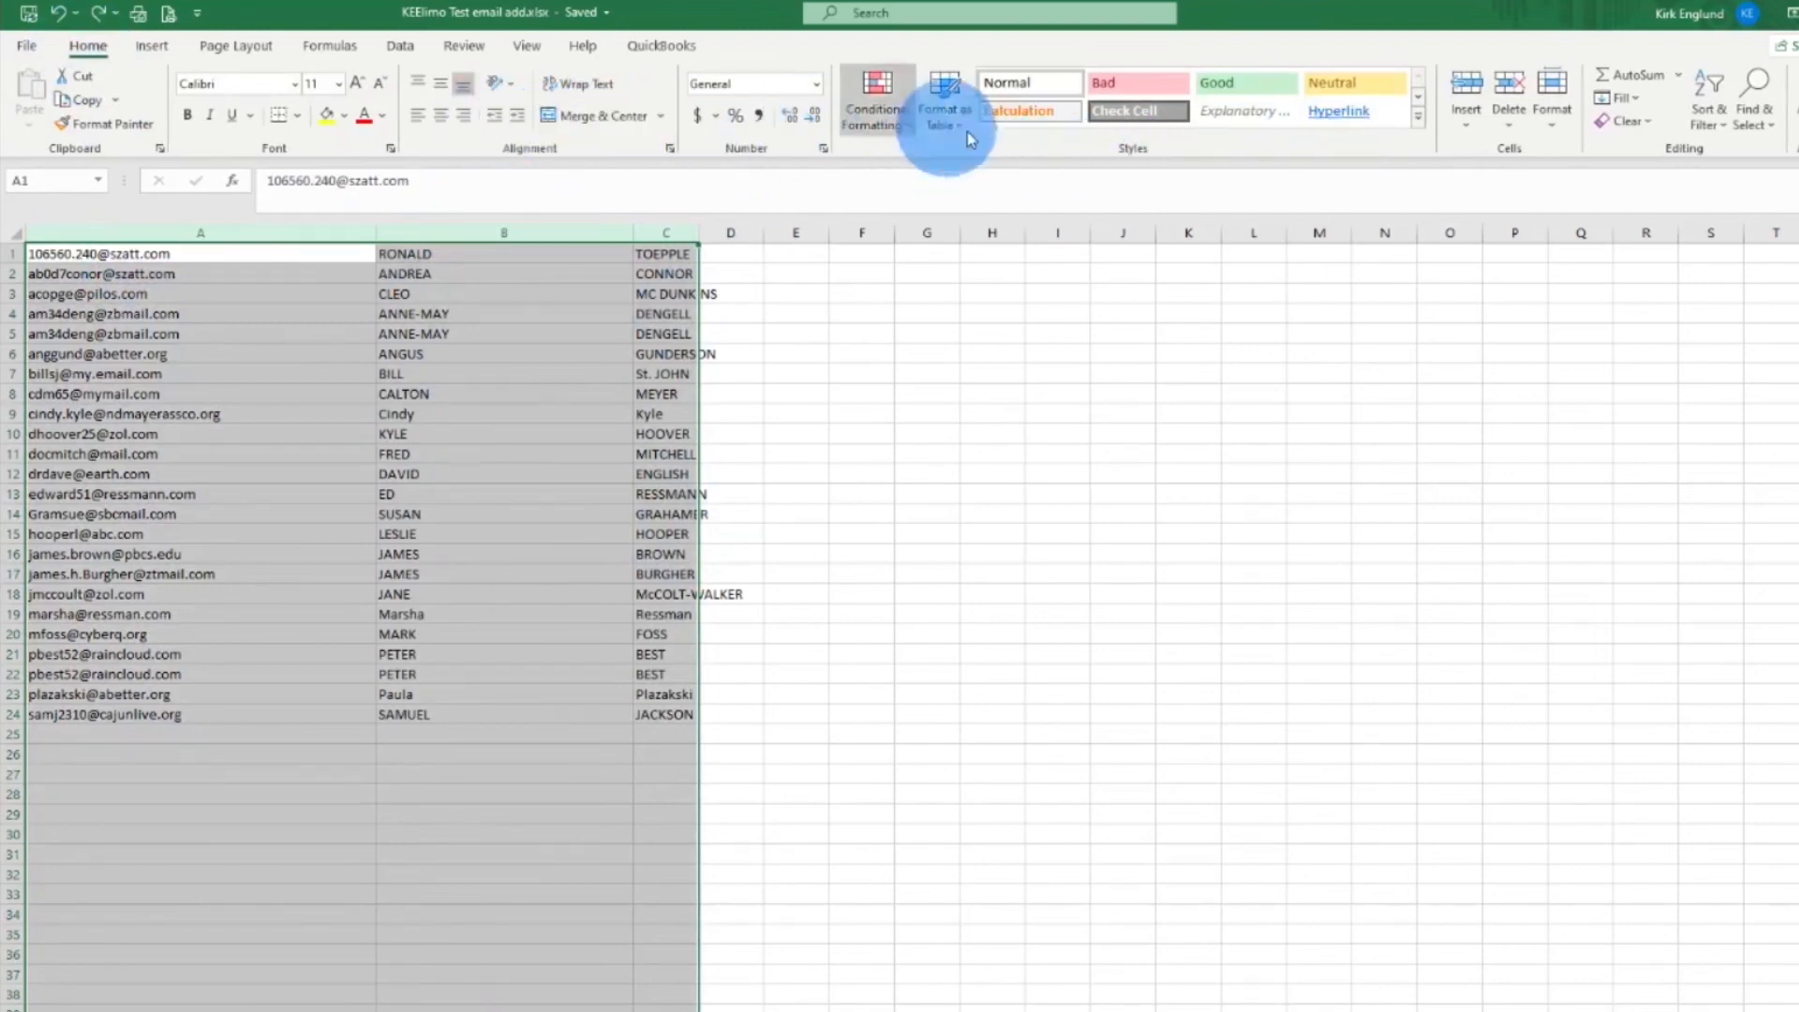
Custom-sort the selected contacts by column A in A to Z order
left_click(1712, 110)
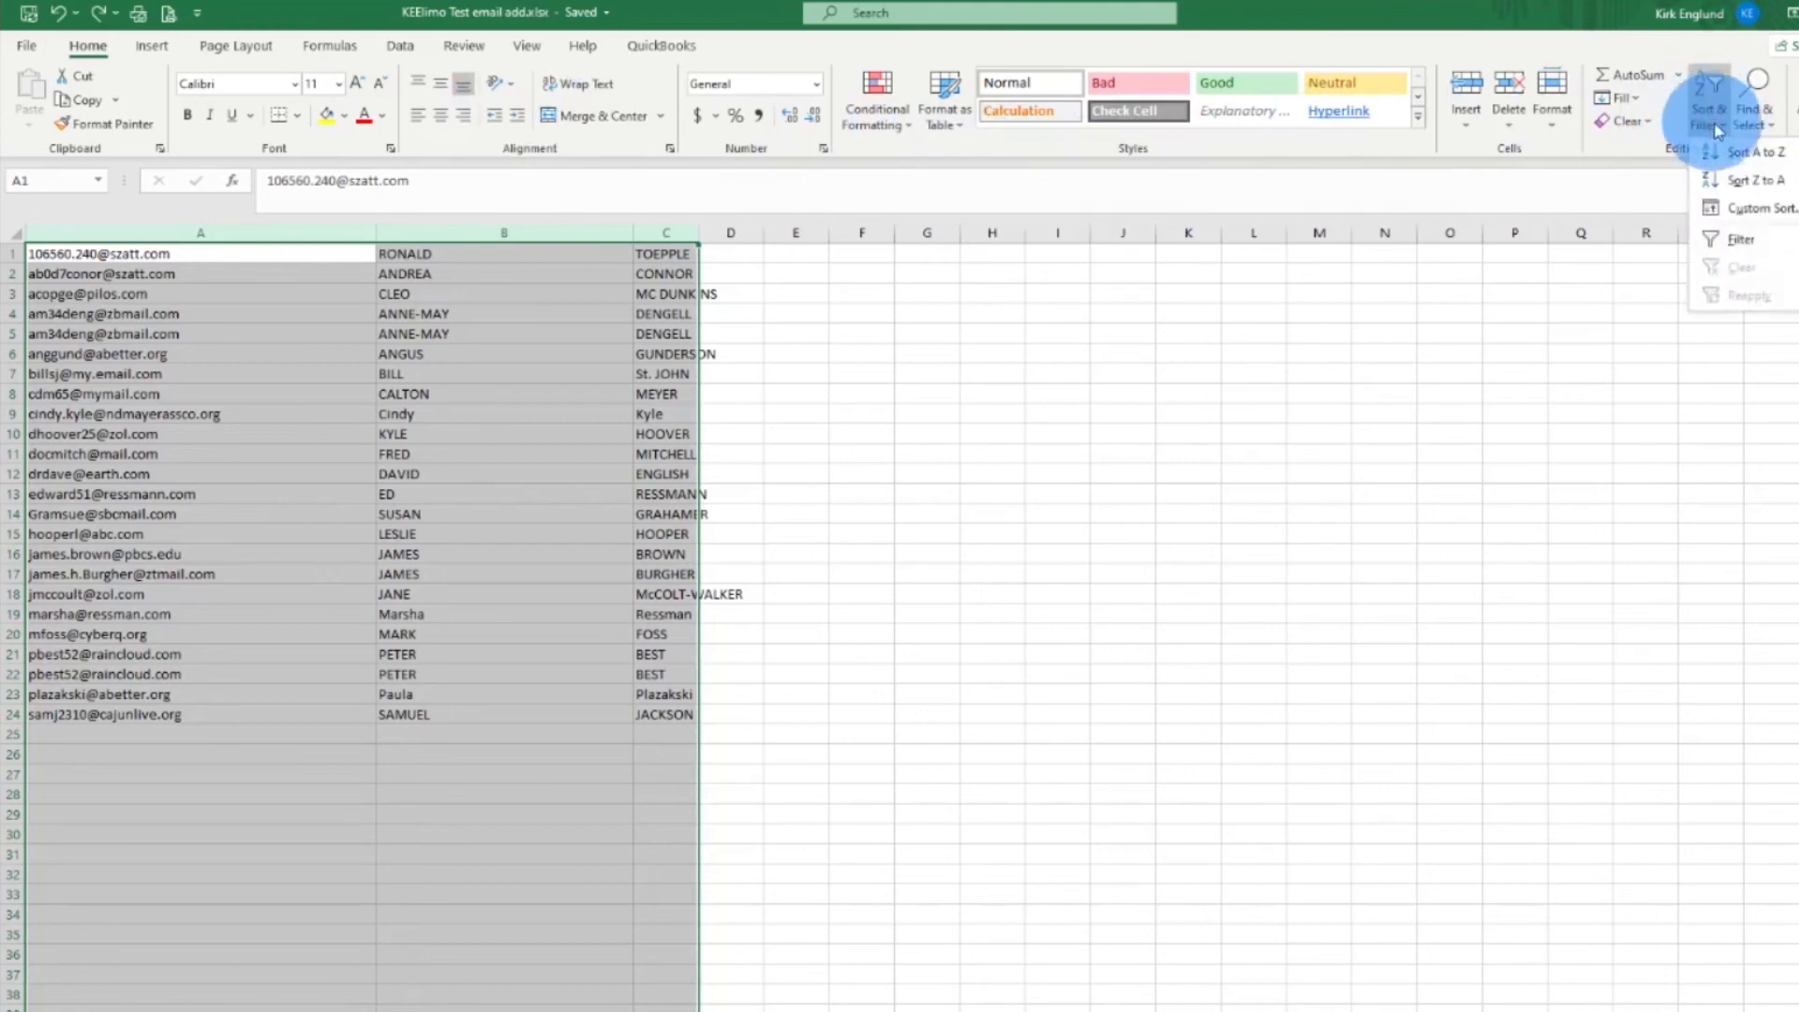
left_click(1745, 178)
left_click_drag(746, 407, 851, 671)
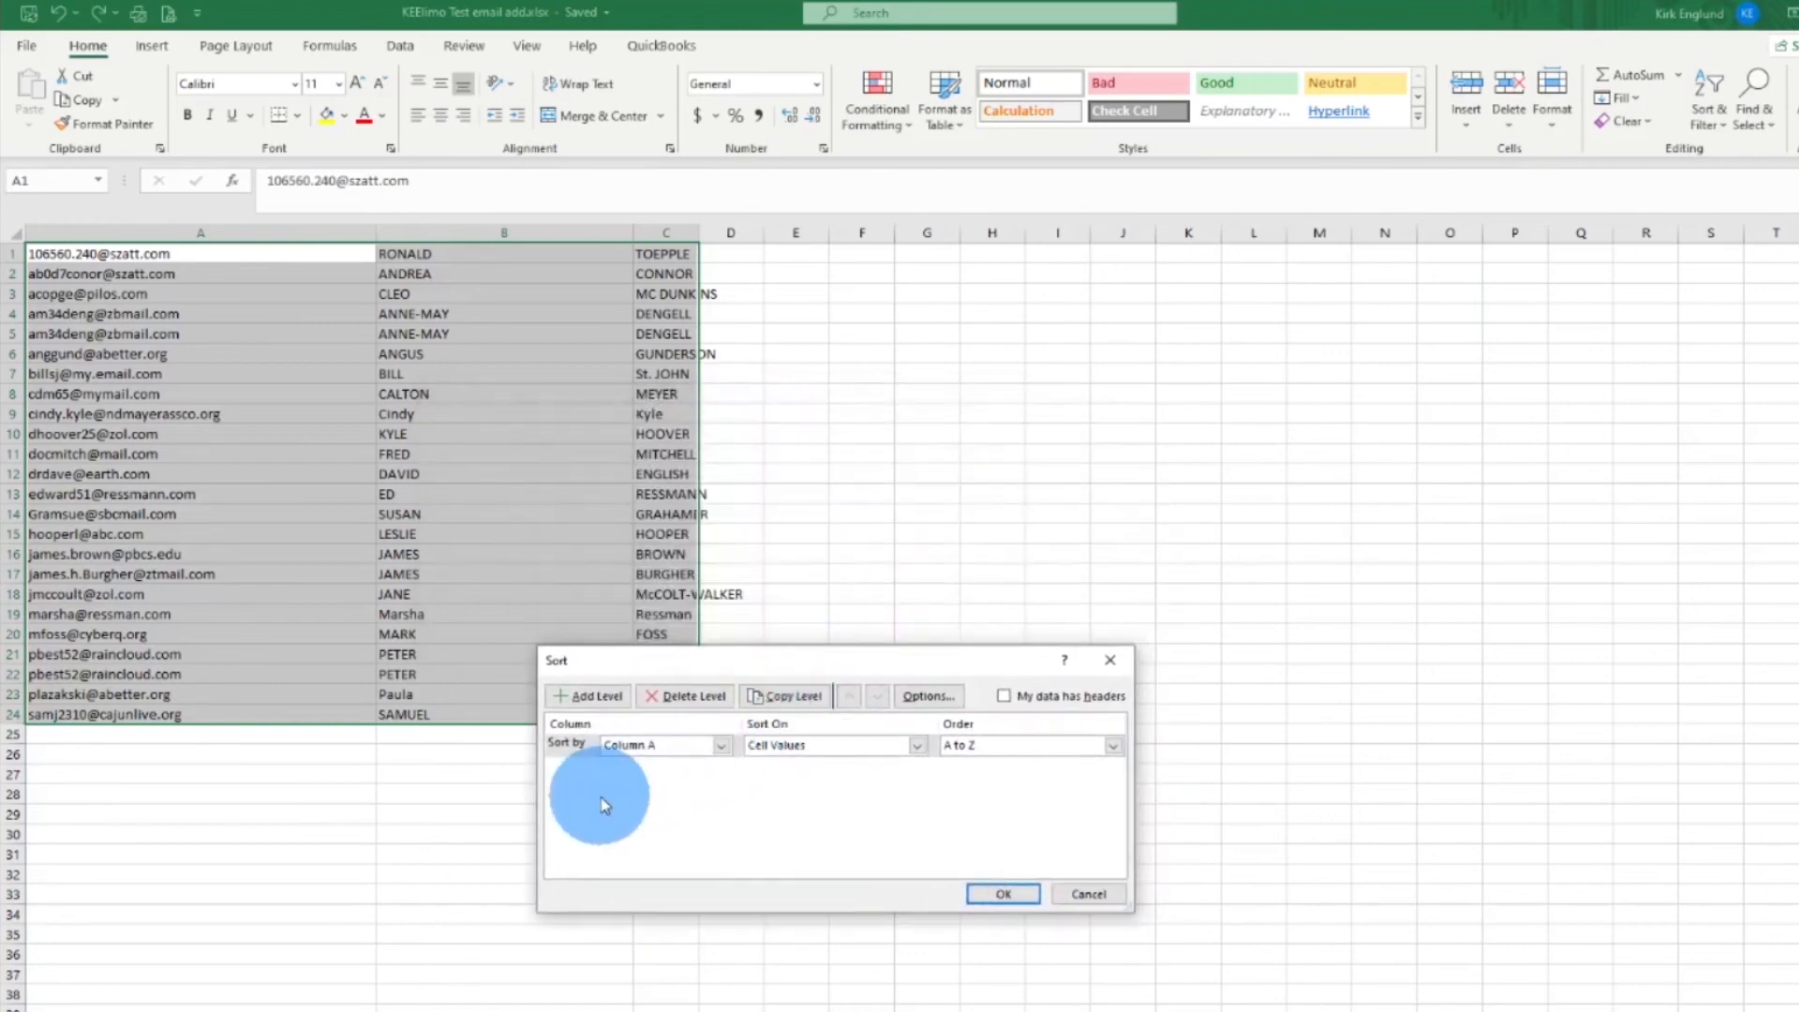
left_click(630, 747)
left_click(984, 755)
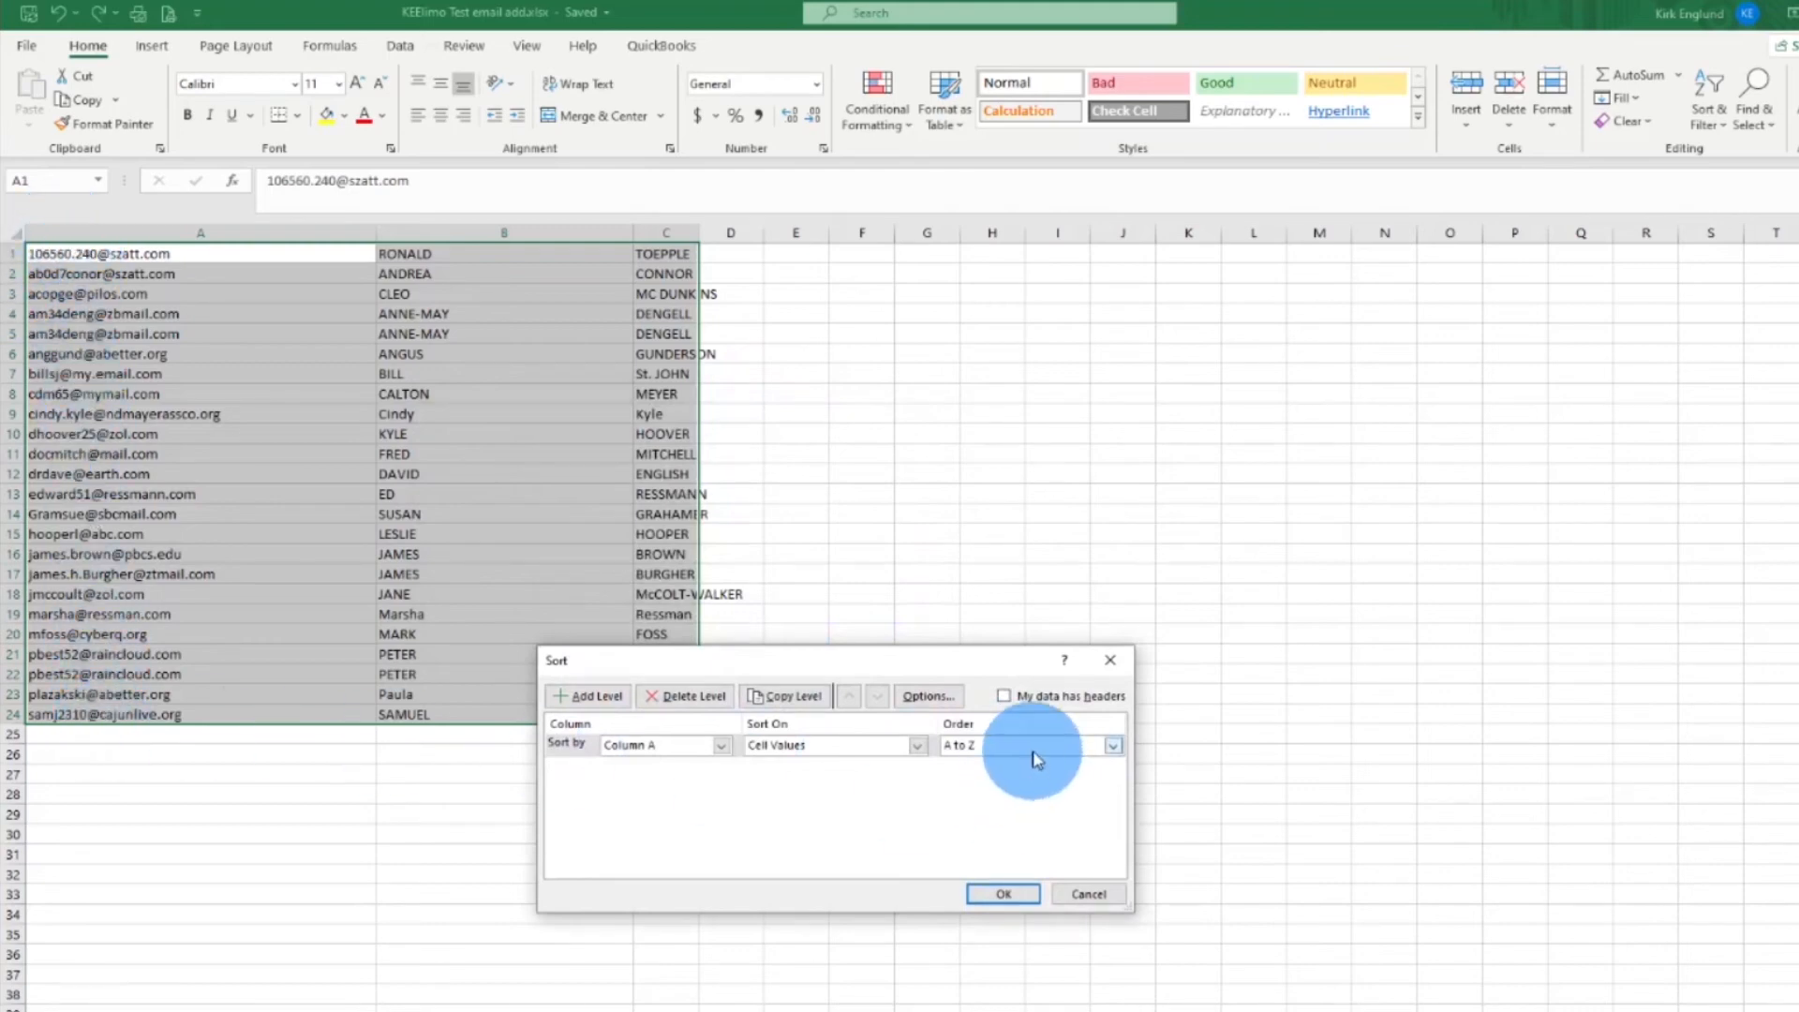
left_click(1001, 895)
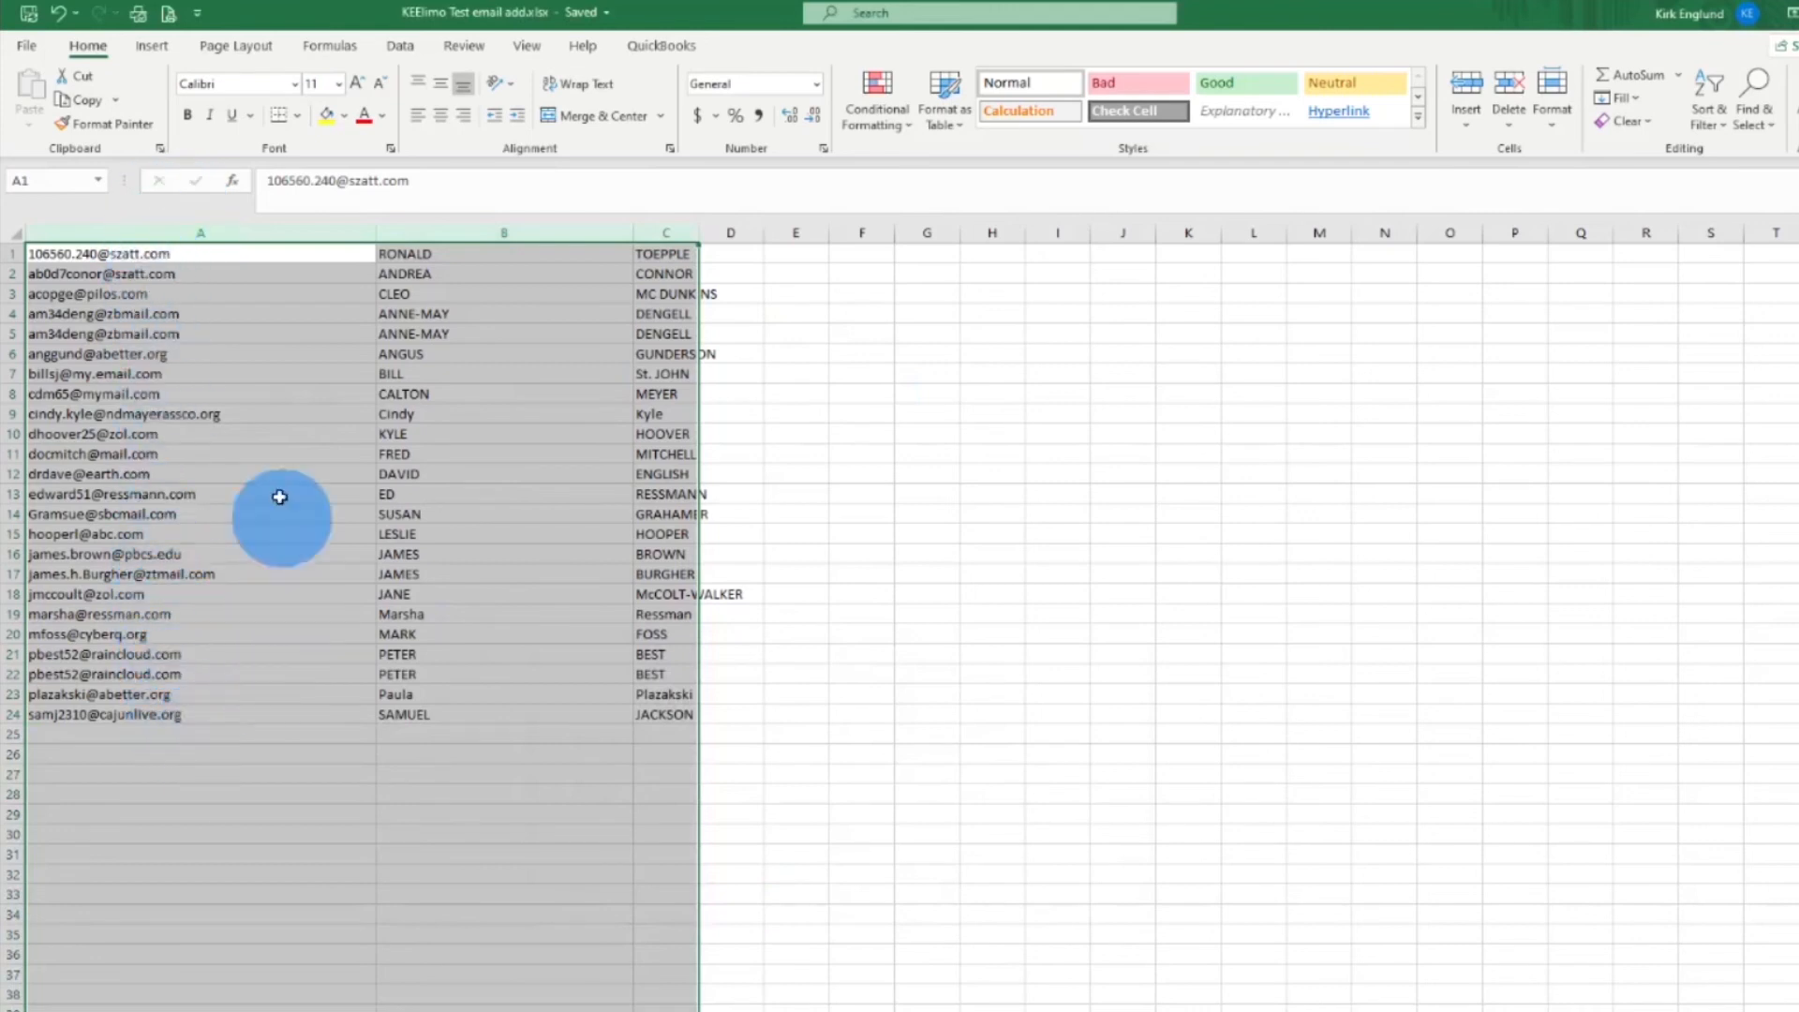
Custom-sort columns A–C again by column B so first names run ANDREA to SUSAN
left_click_drag(222, 233, 680, 241)
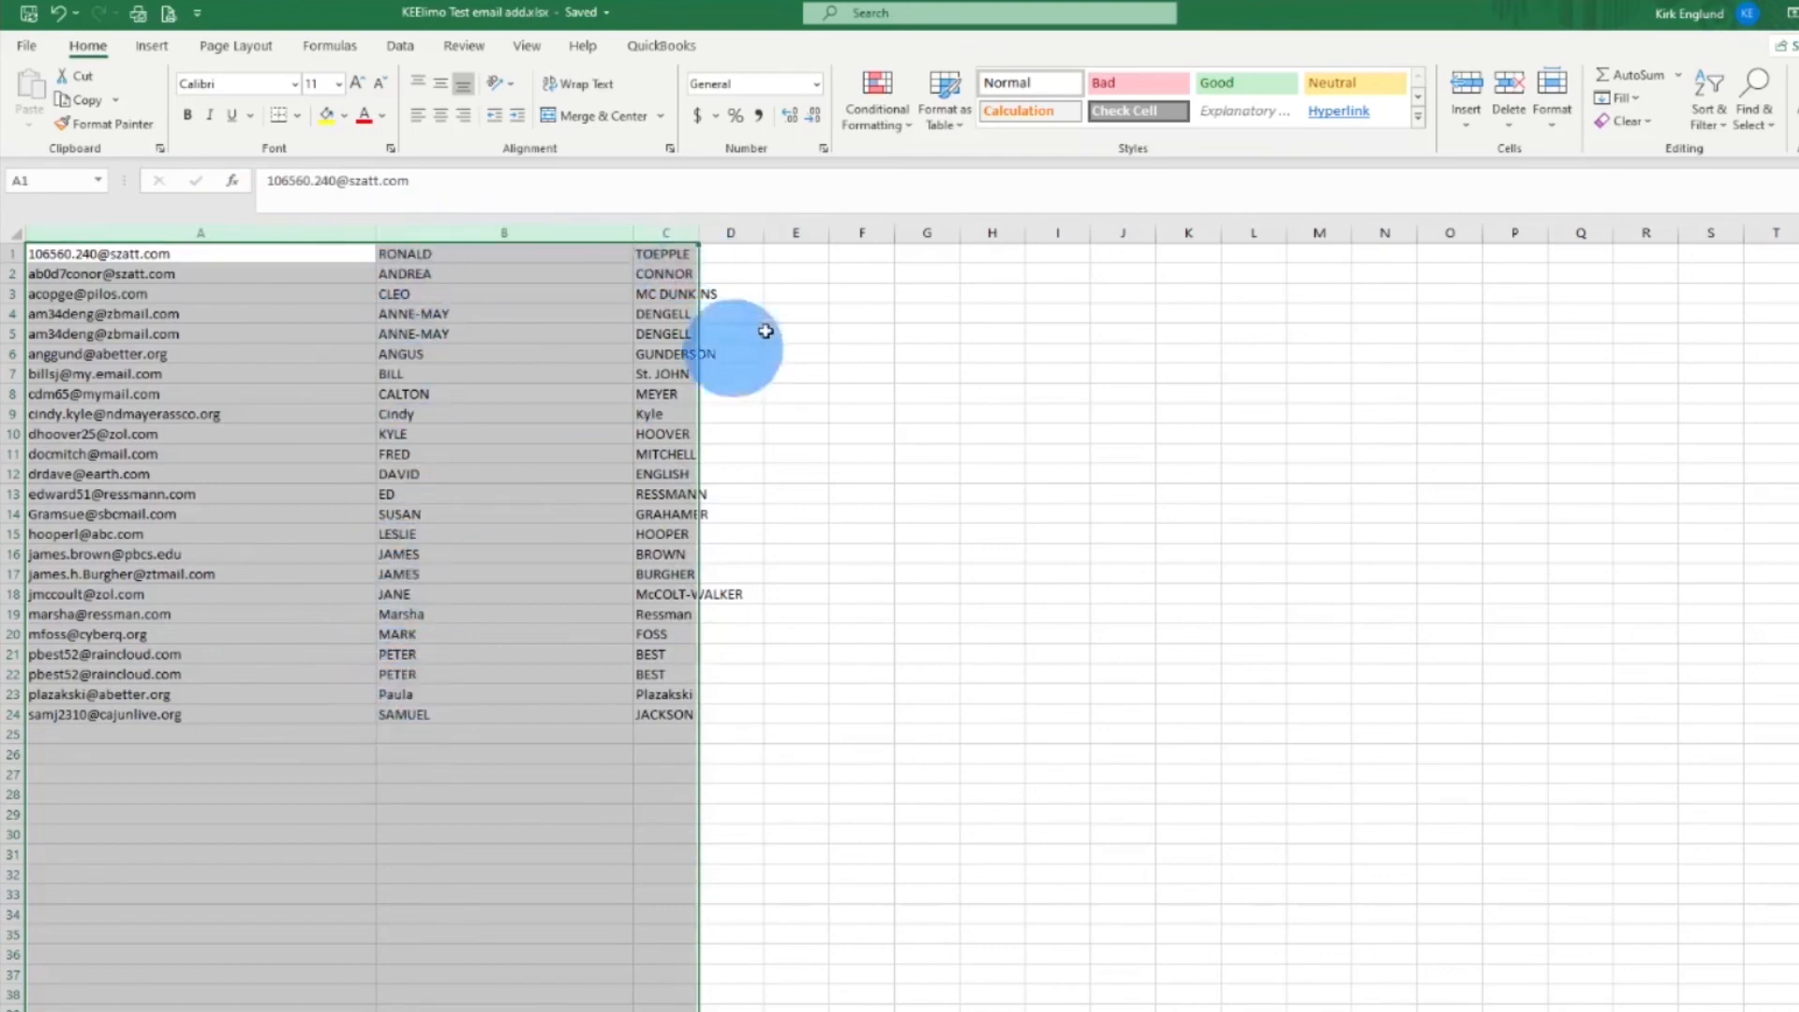
left_click(1708, 99)
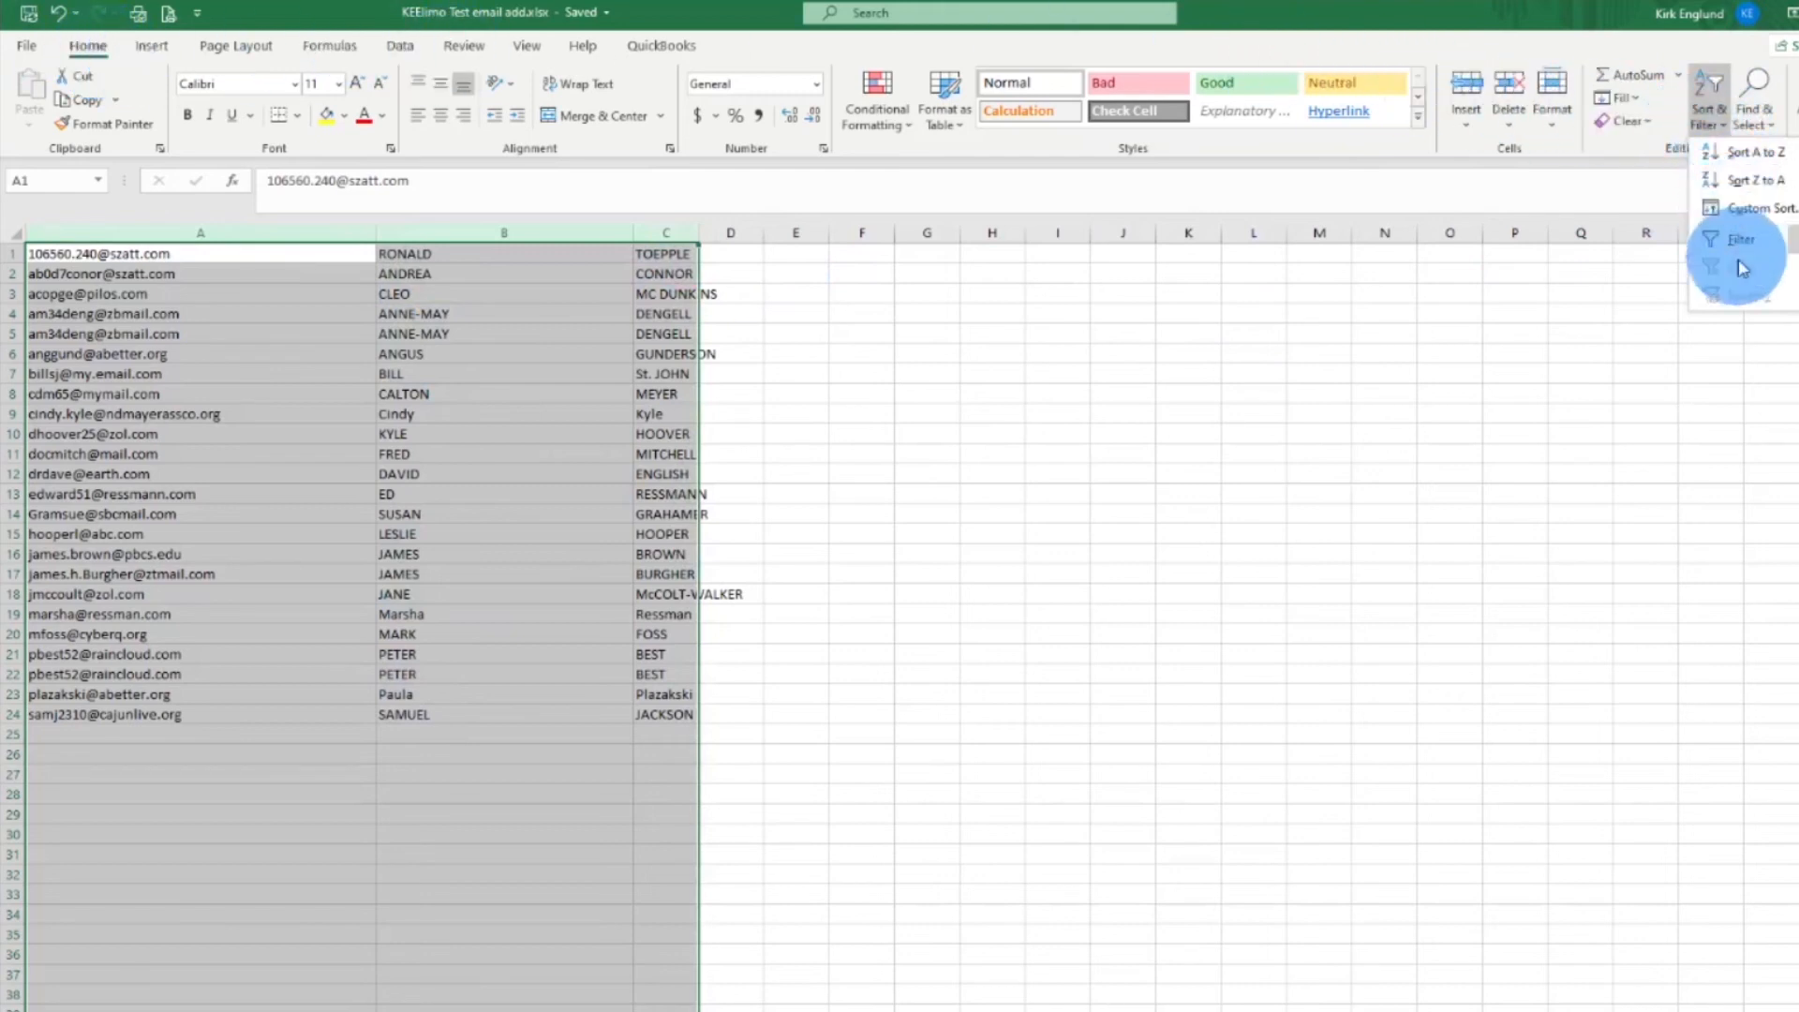
left_click(1738, 210)
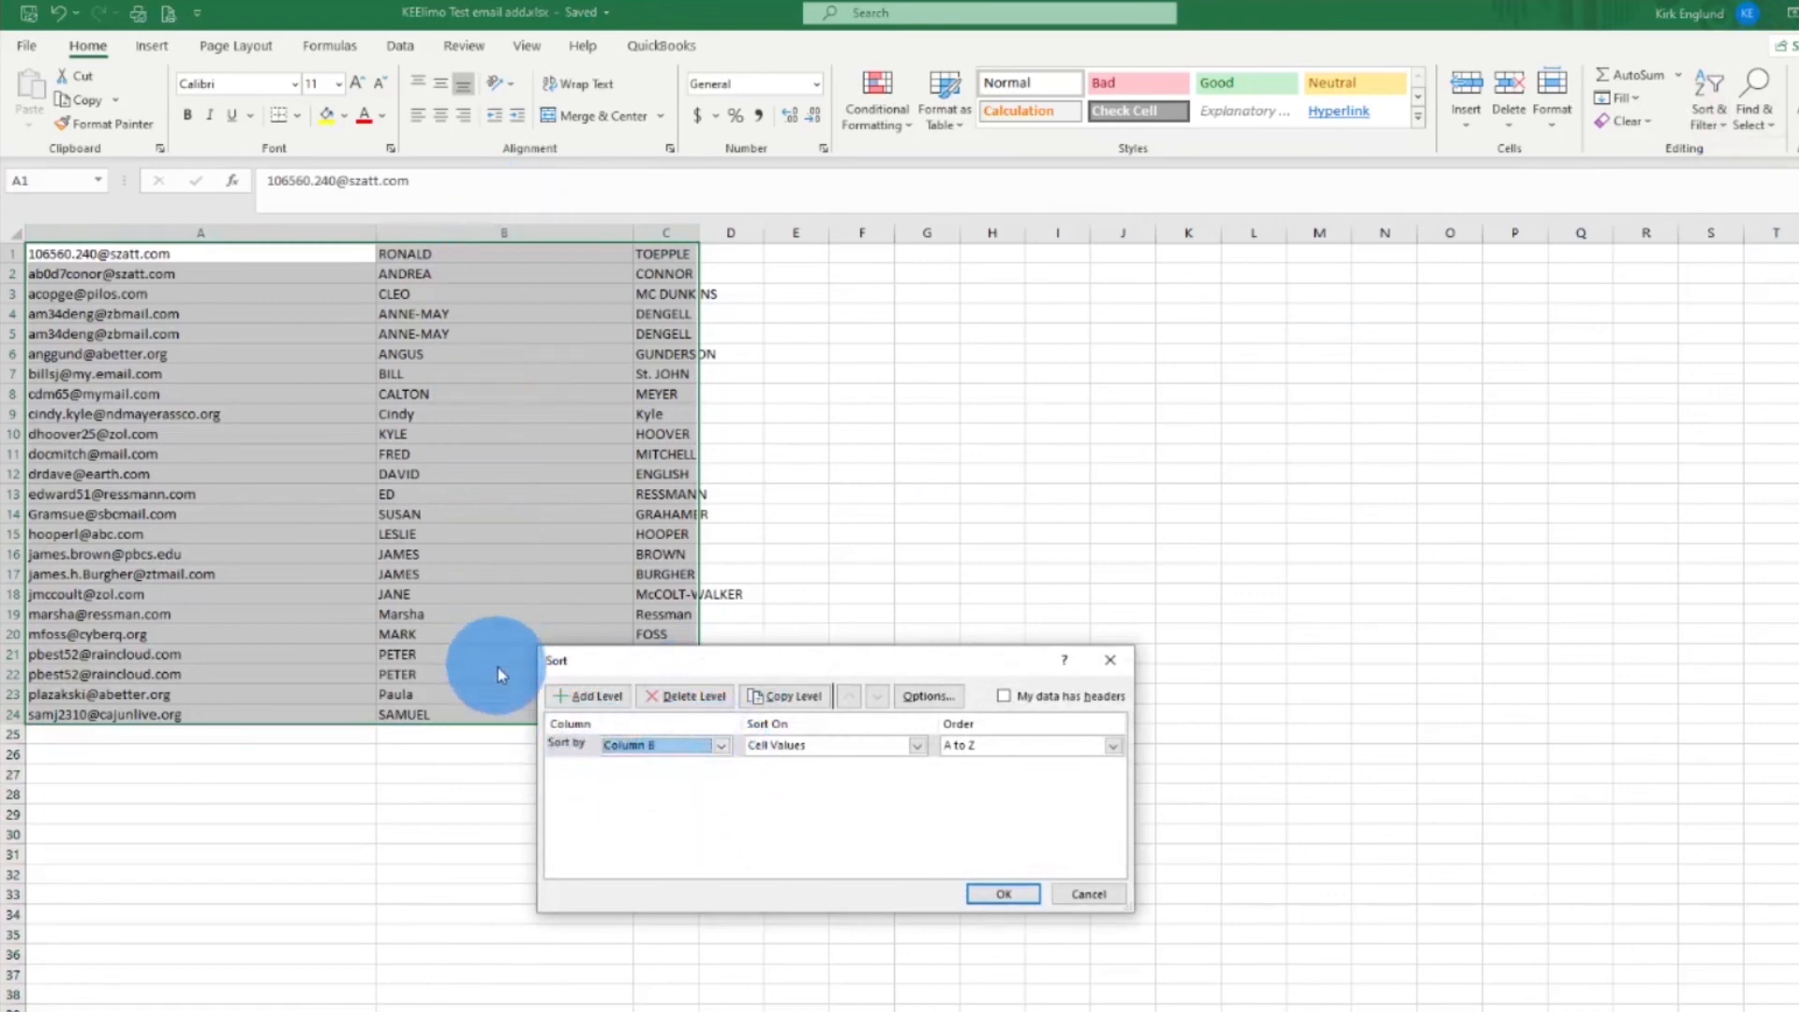
left_click(1003, 895)
left_click(324, 797)
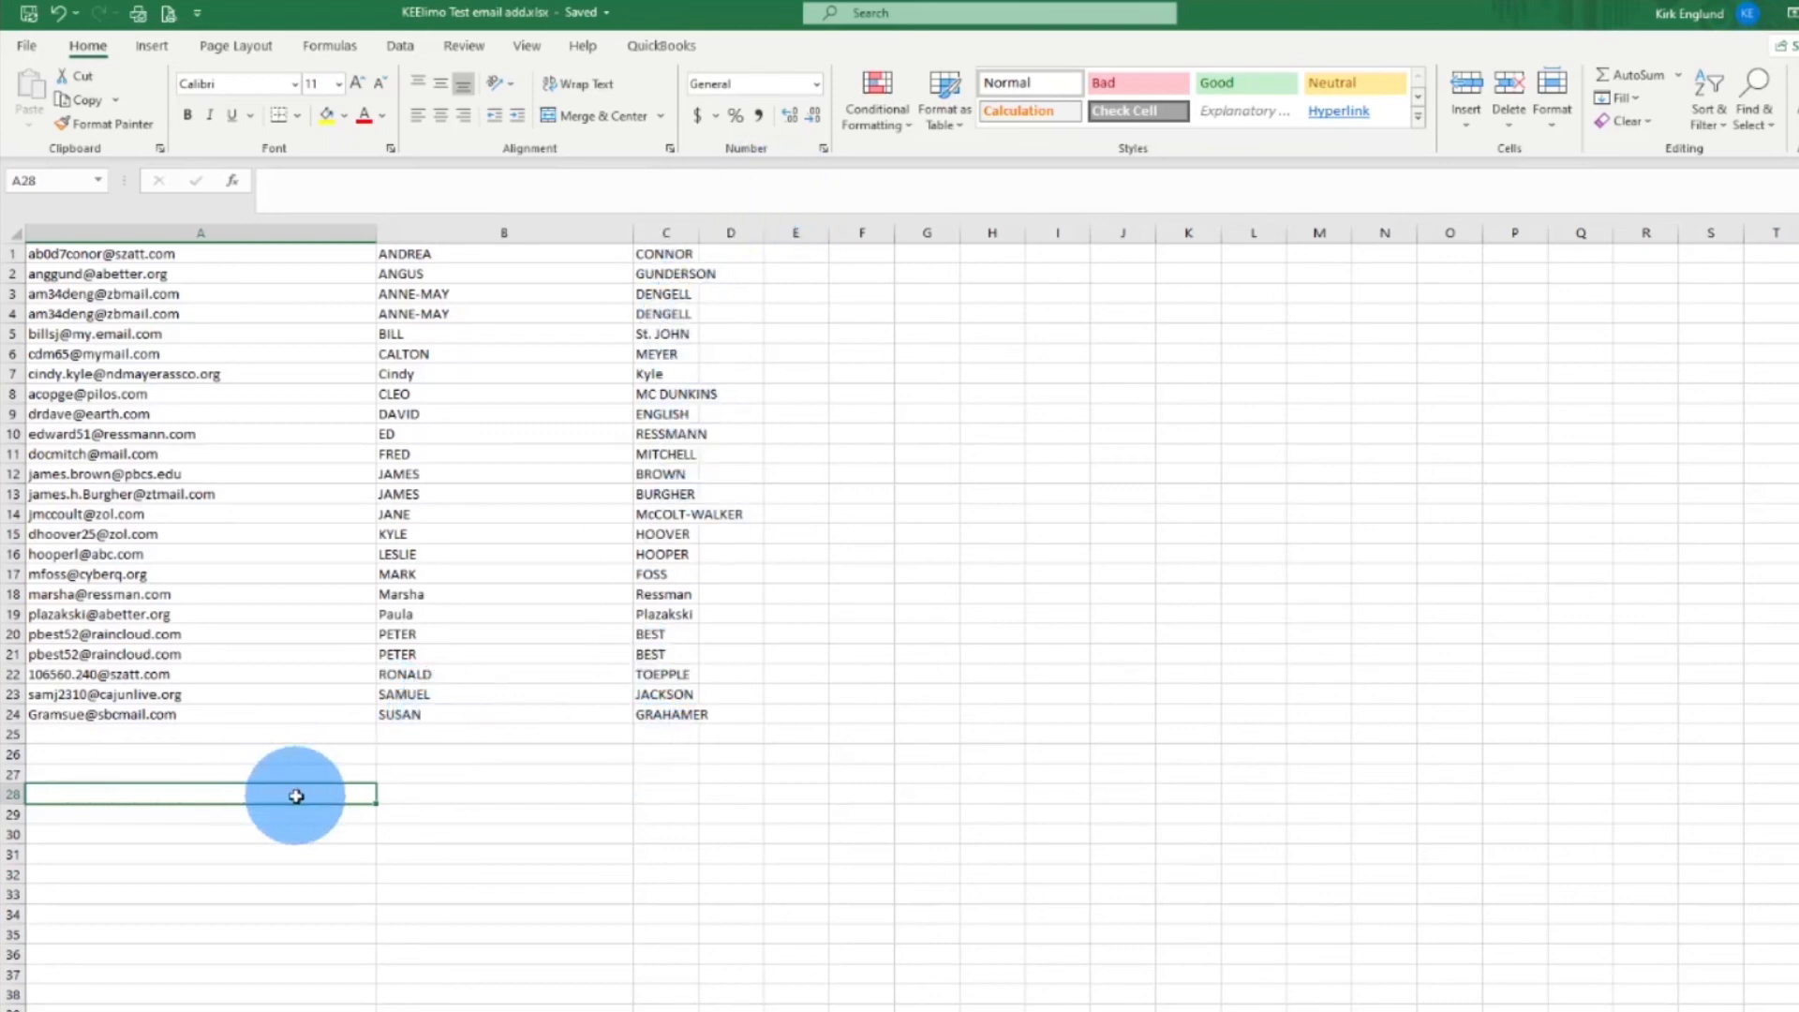
left_click(198, 253)
left_click_drag(198, 253, 652, 746)
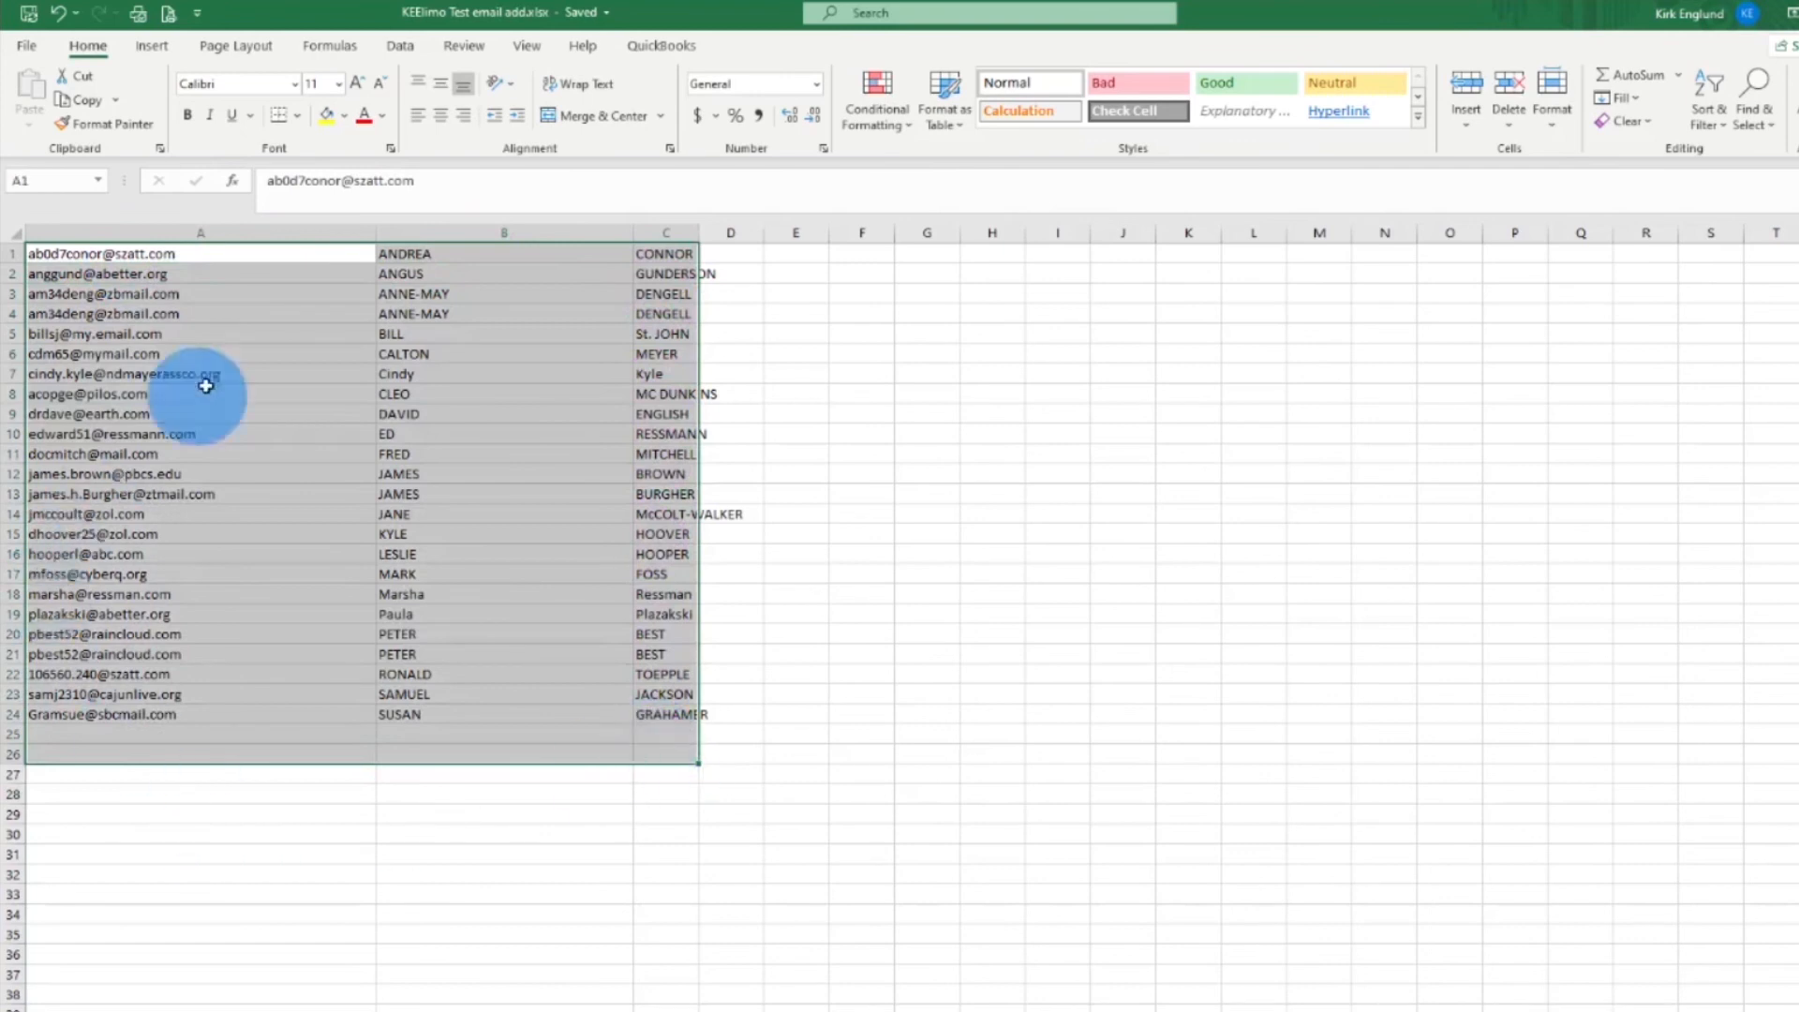
Select columns A to C of the sorted contact list and show the Data commands
left_click(198, 224)
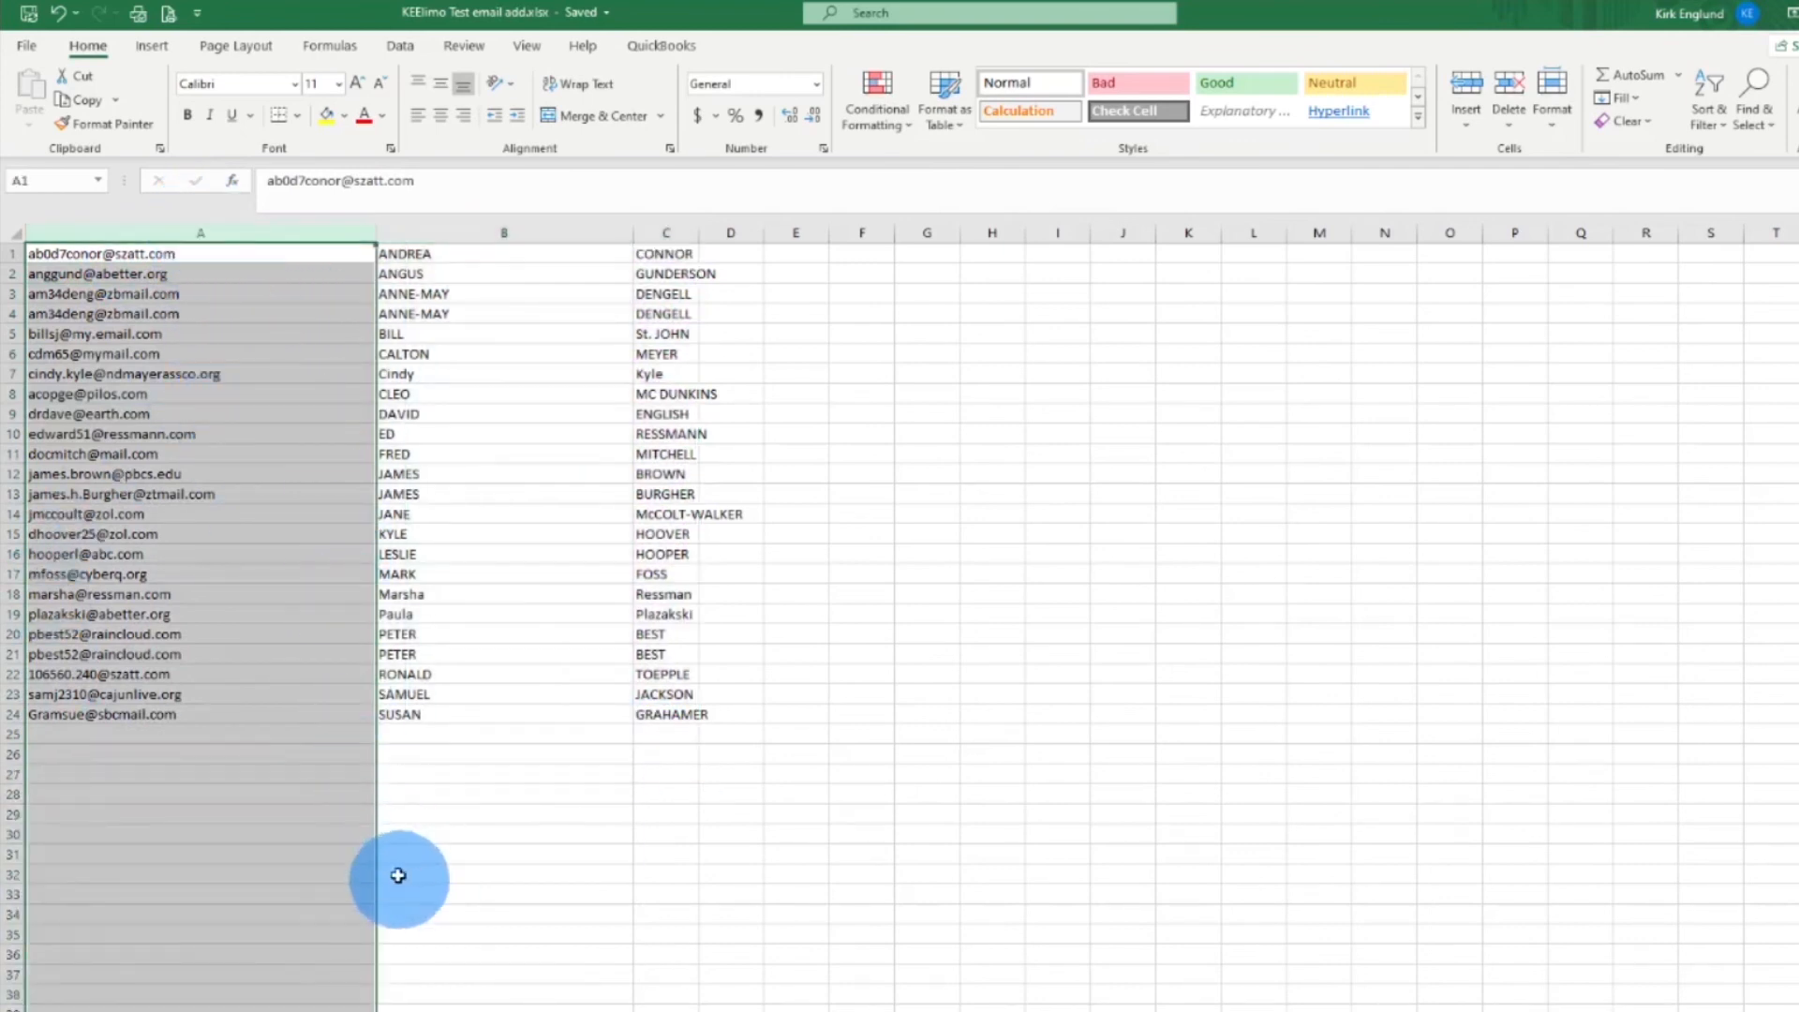
left_click_drag(257, 225, 656, 234)
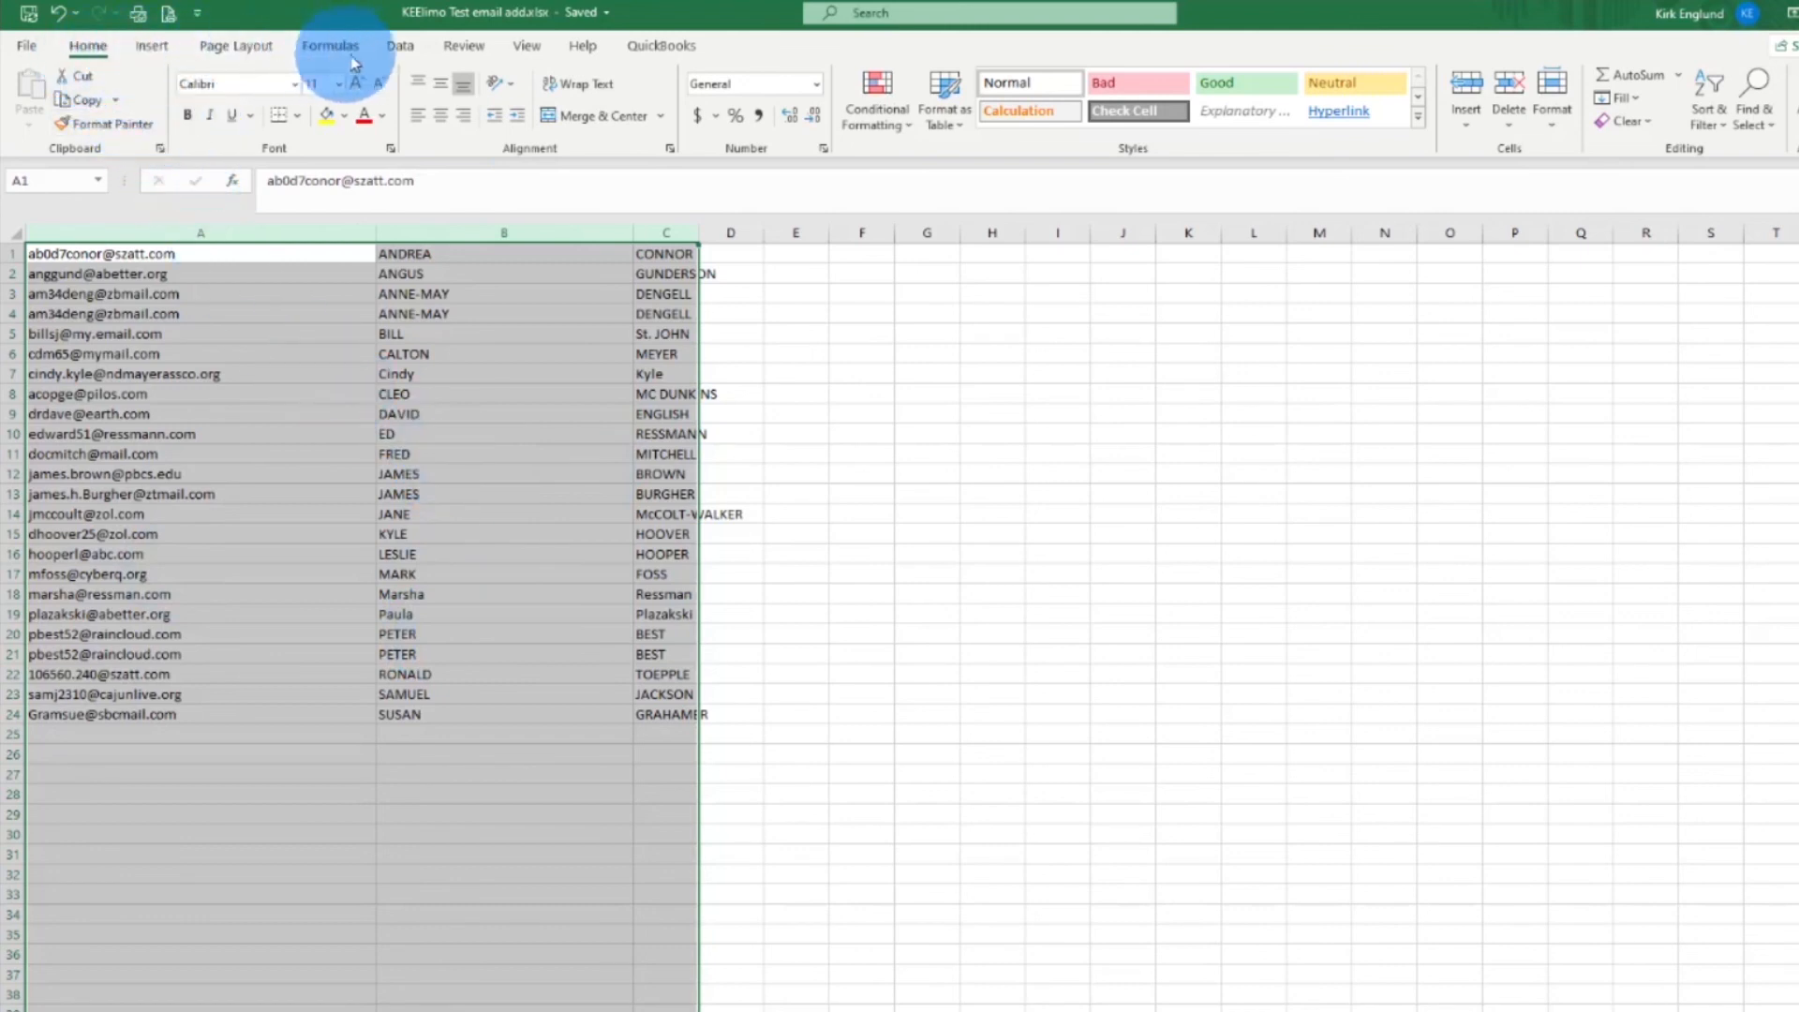
left_click(403, 47)
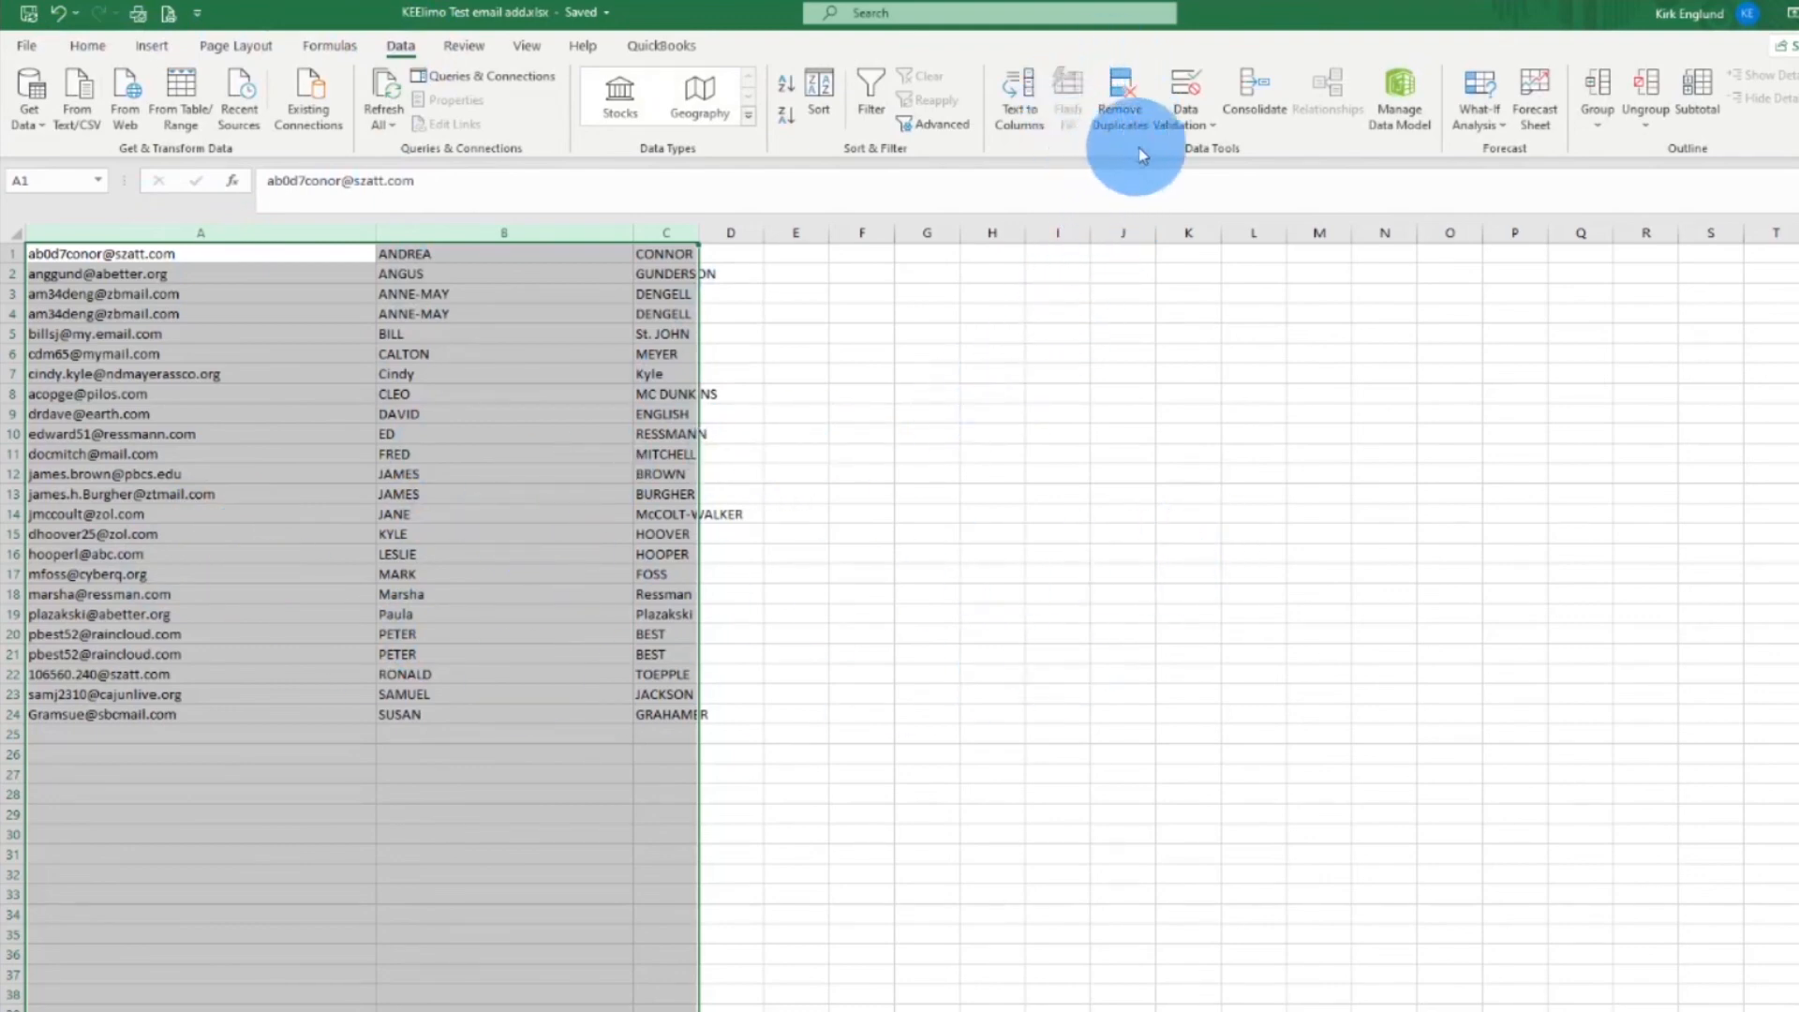
Remove duplicates comparing columns A, B and C, dropping 2 rows to leave 22 unique contacts
left_click(1128, 107)
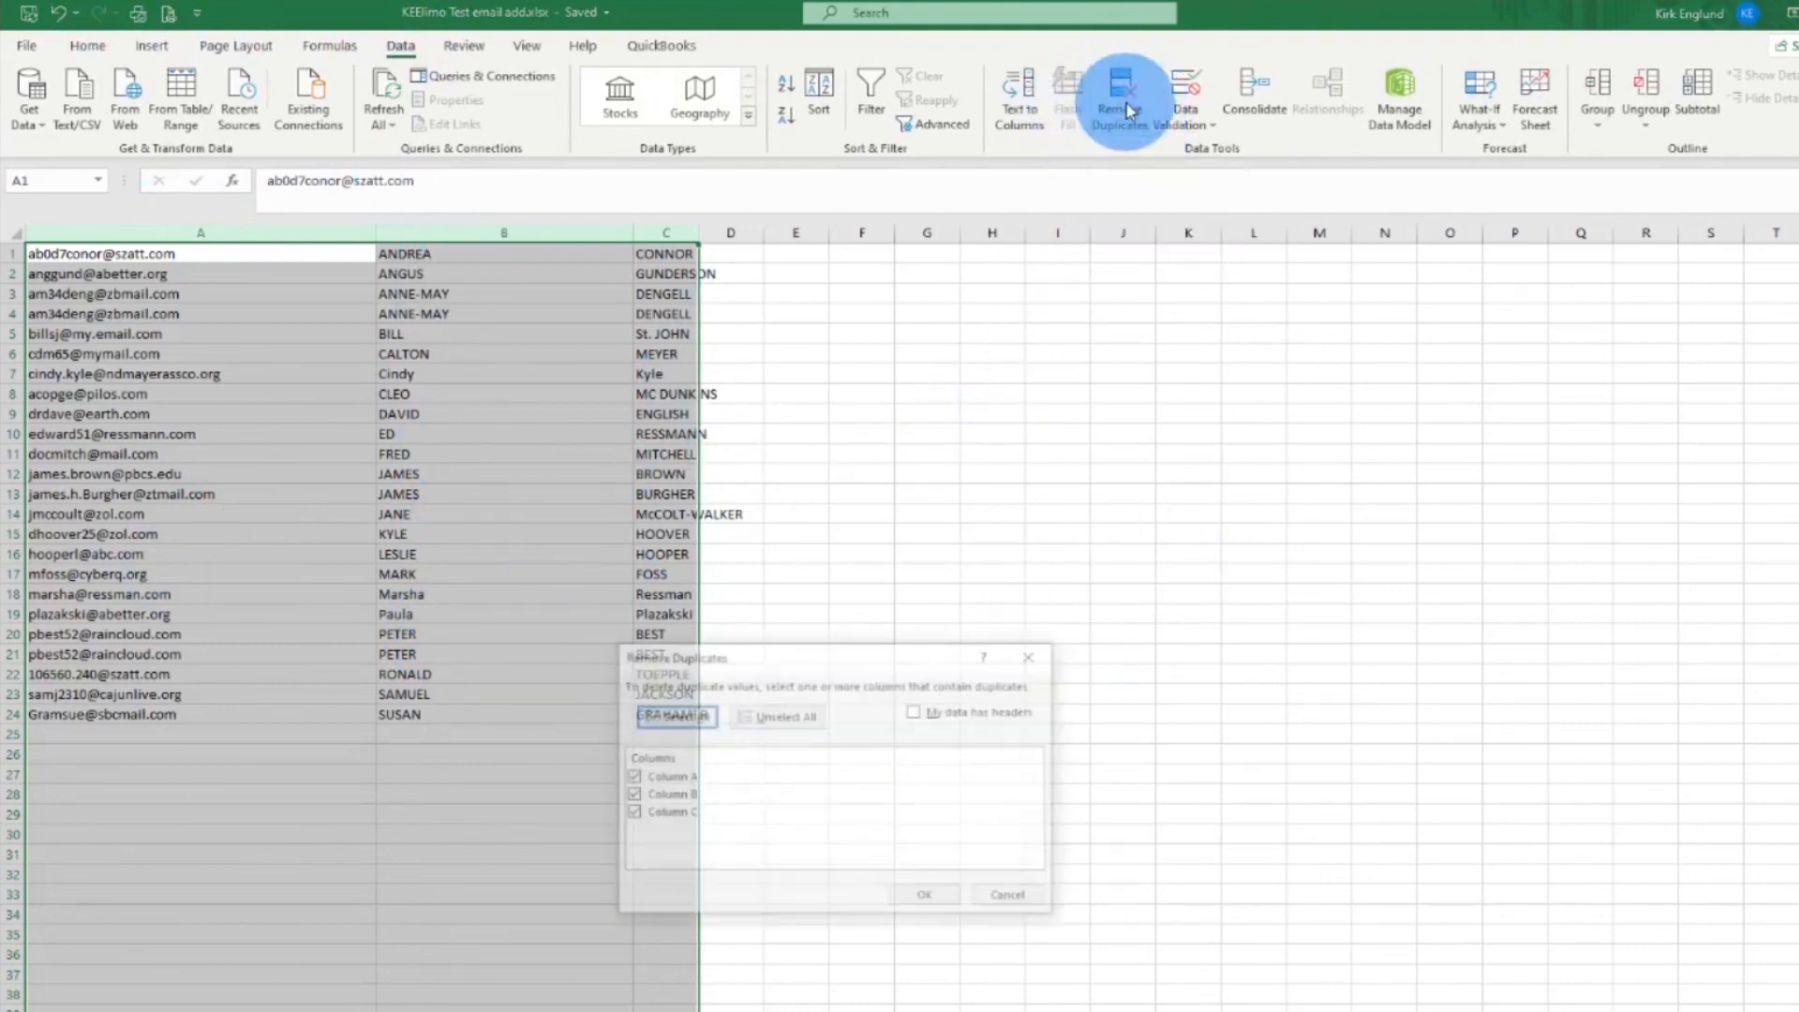
left_click_drag(786, 656, 850, 567)
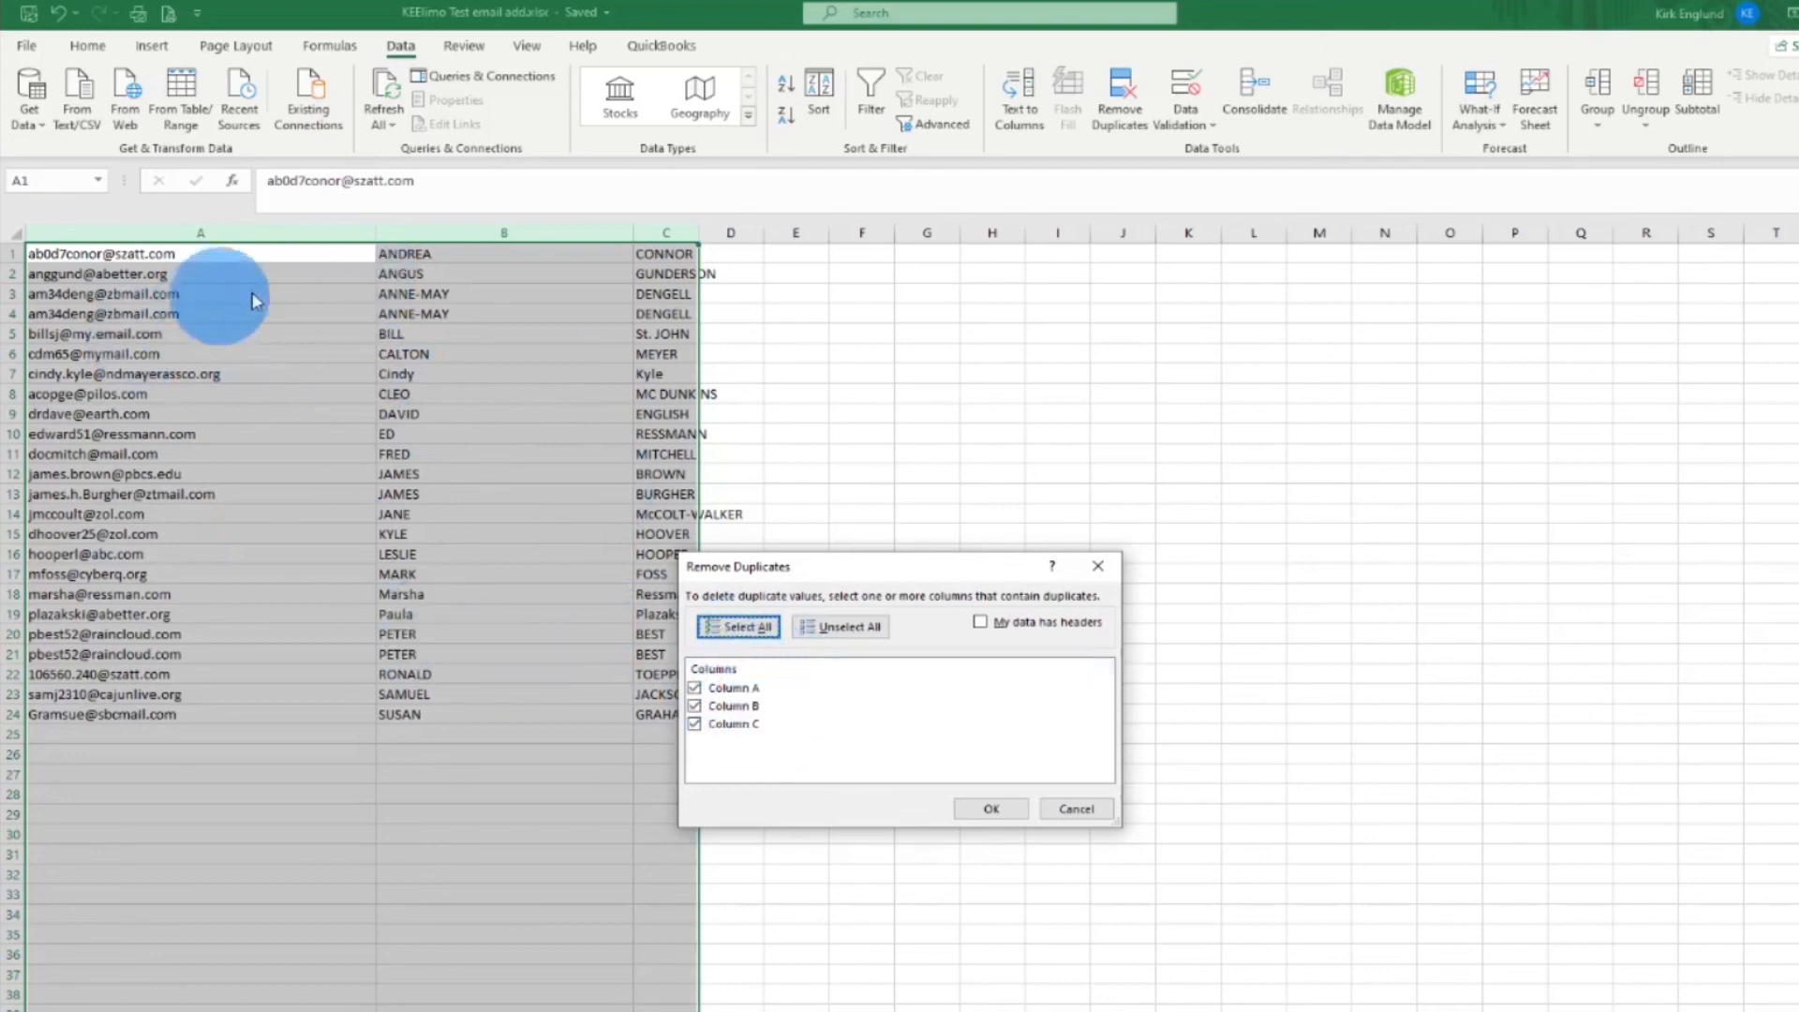
left_click(995, 809)
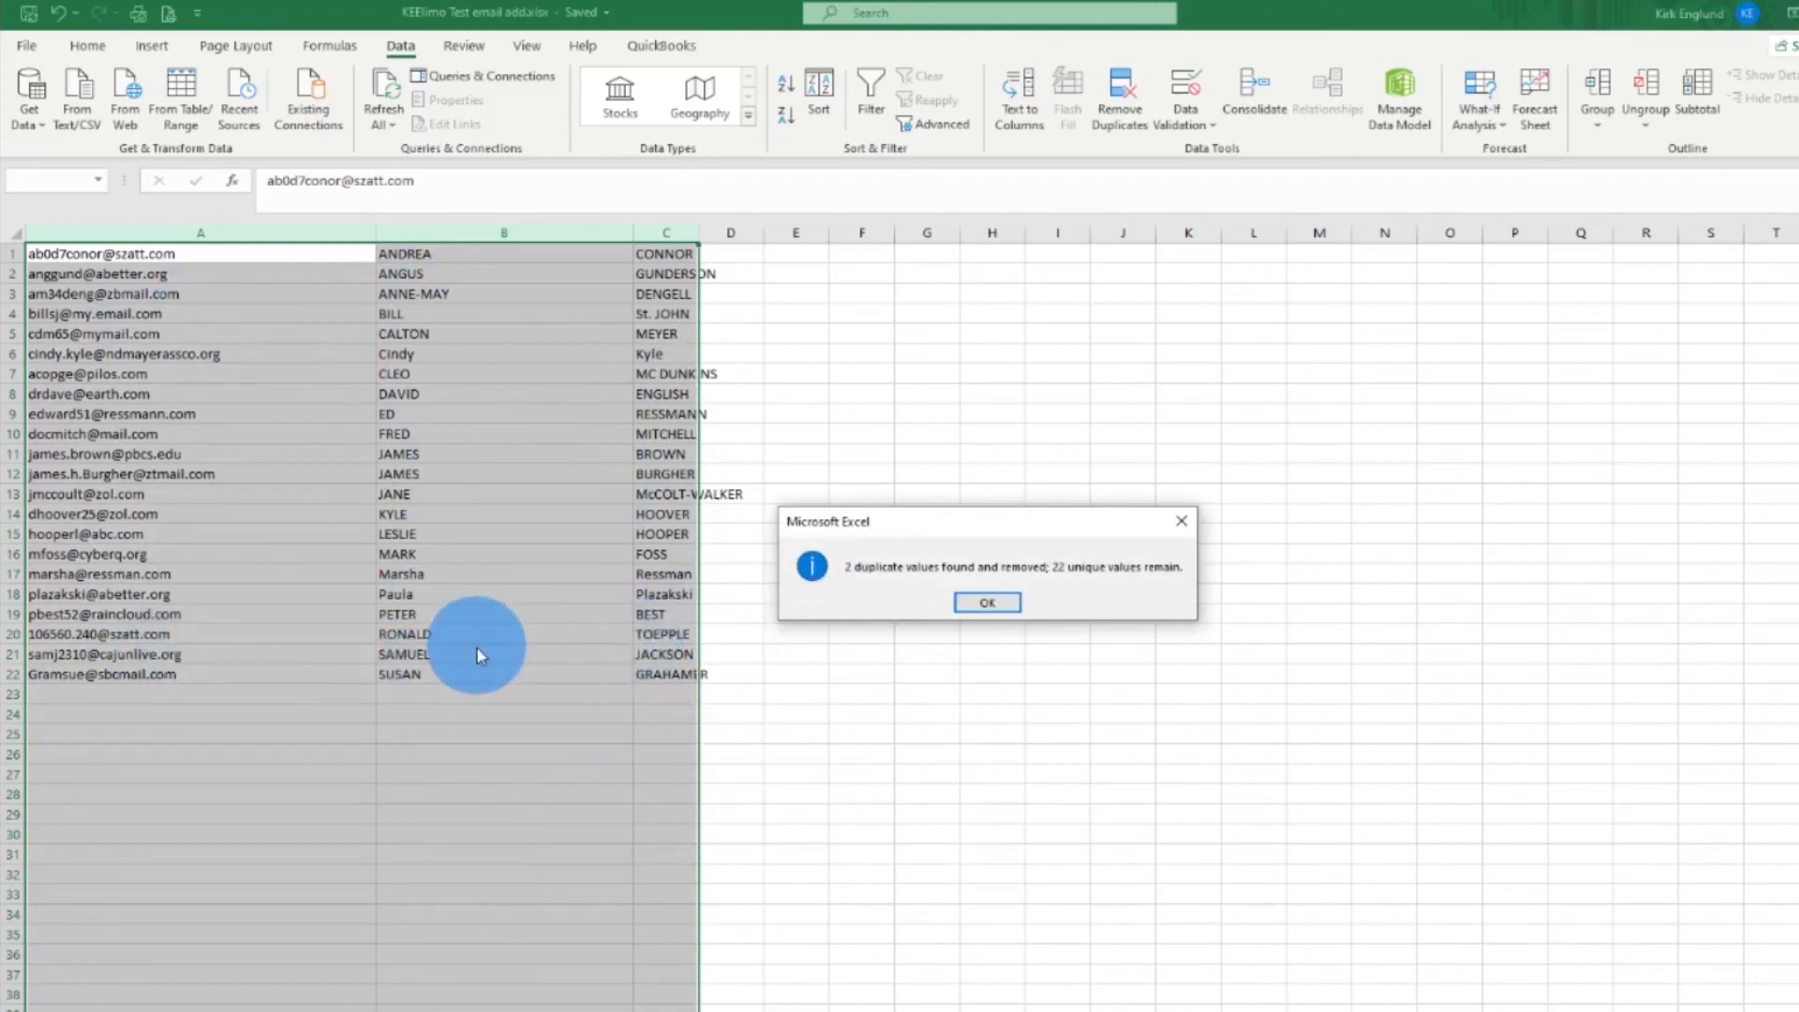
left_click(1005, 609)
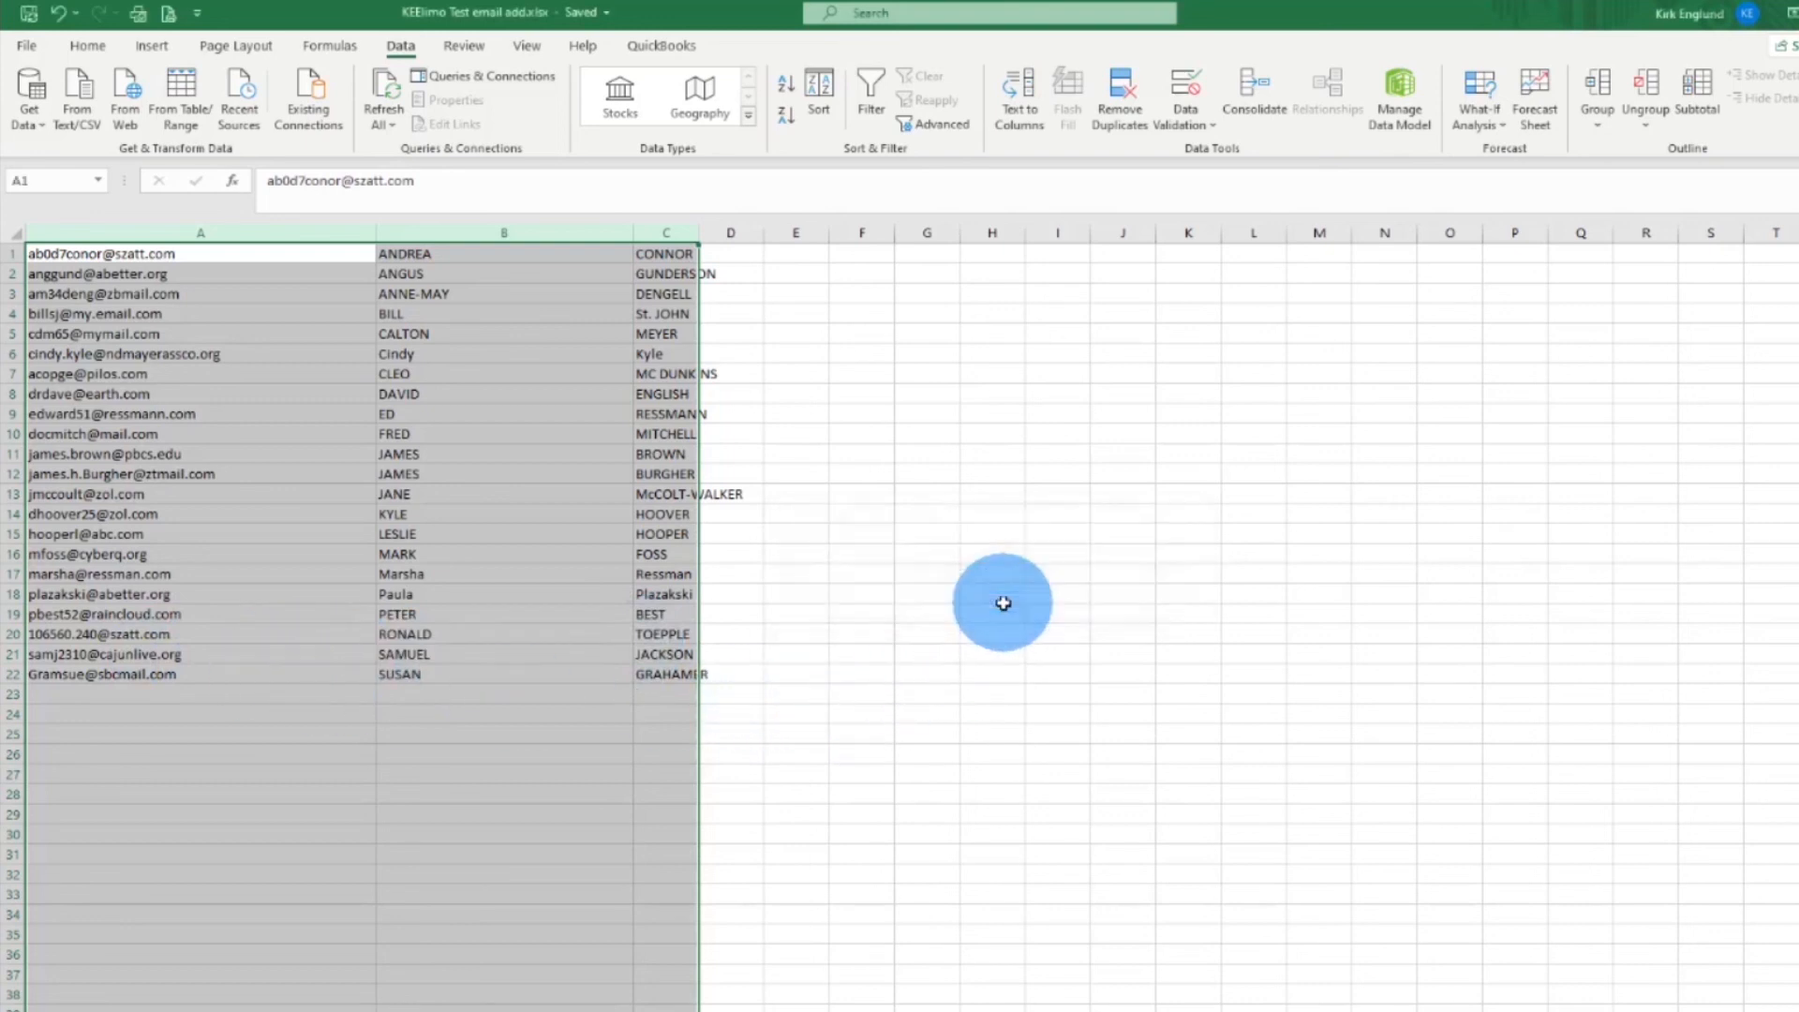
left_click(802, 732)
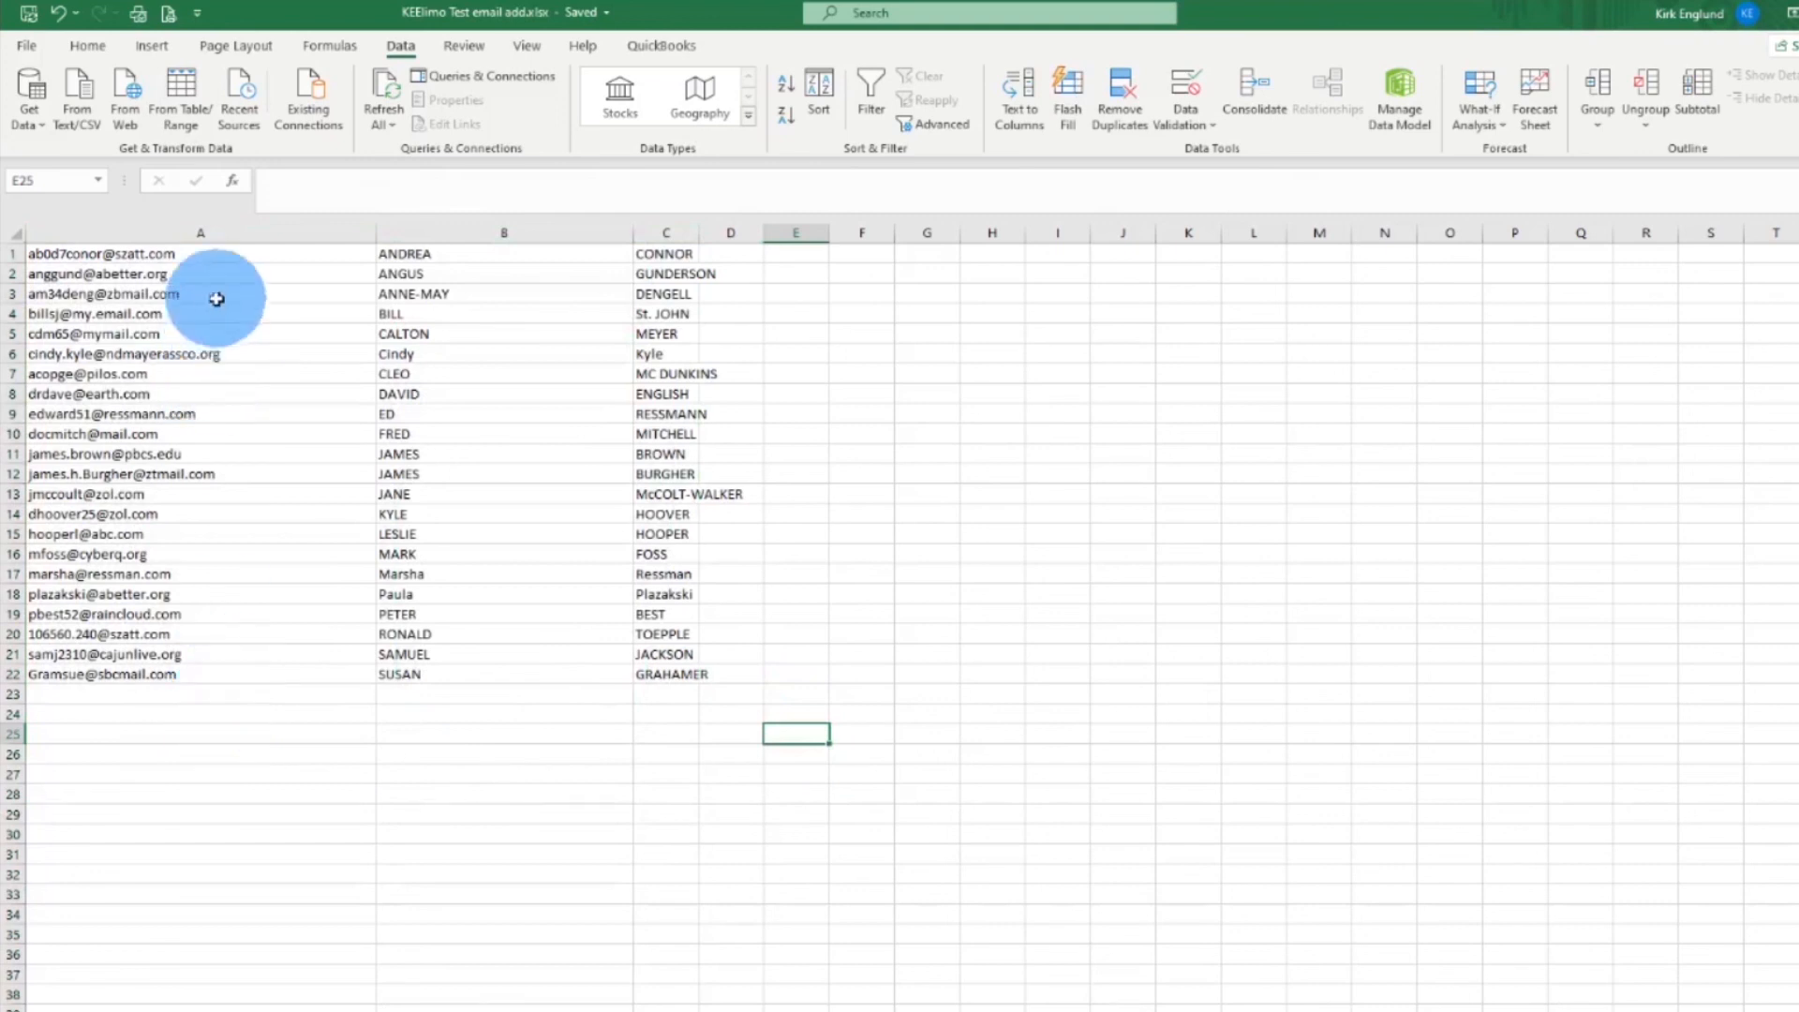